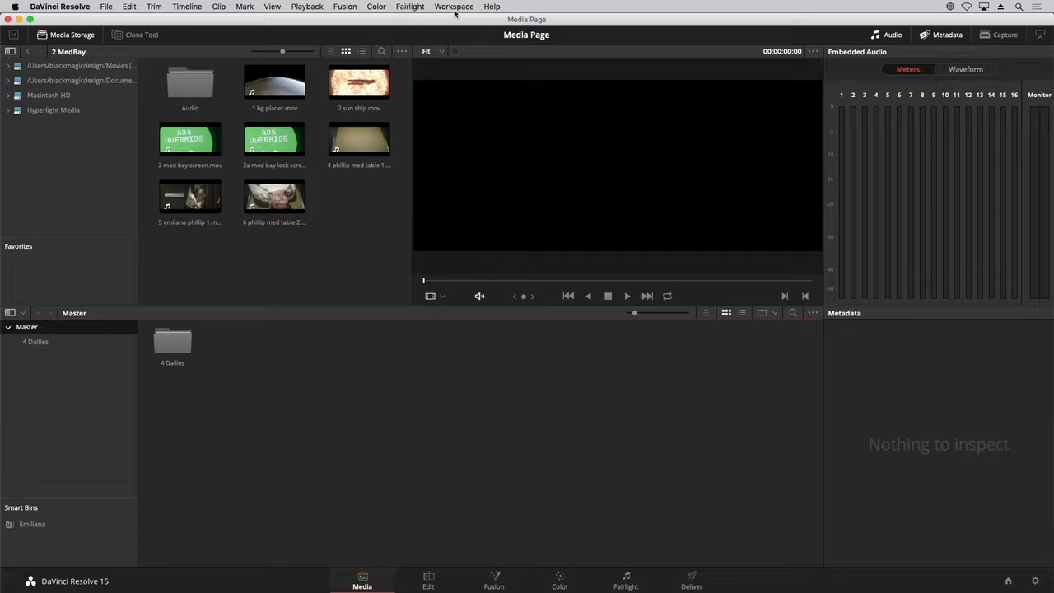
# - Reset the interface layout to its default and expand the Hyperlight Media volume in the media storage
pyautogui.click(454, 8)
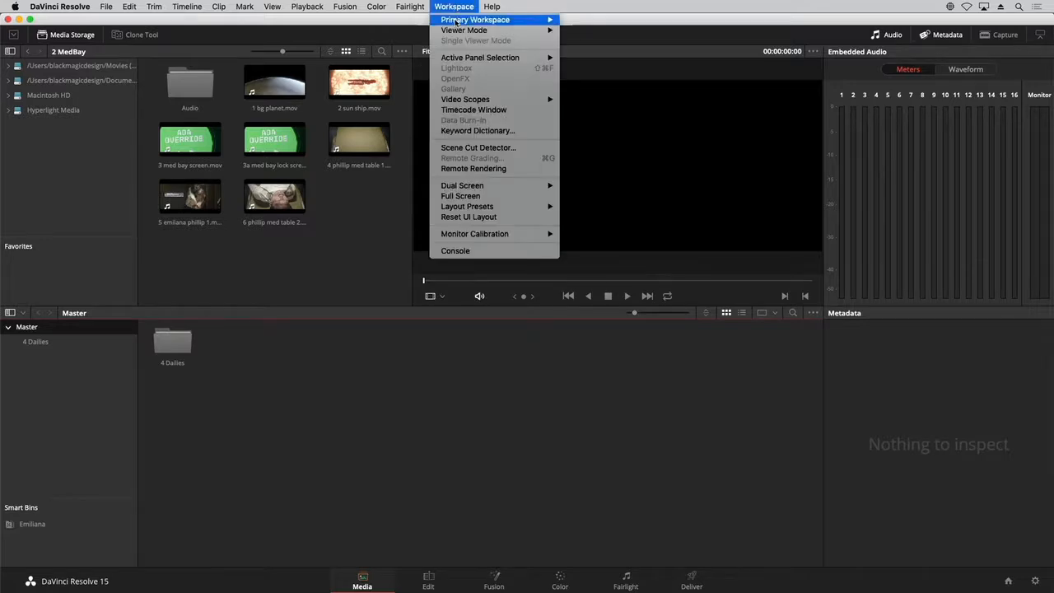
pyautogui.click(510, 218)
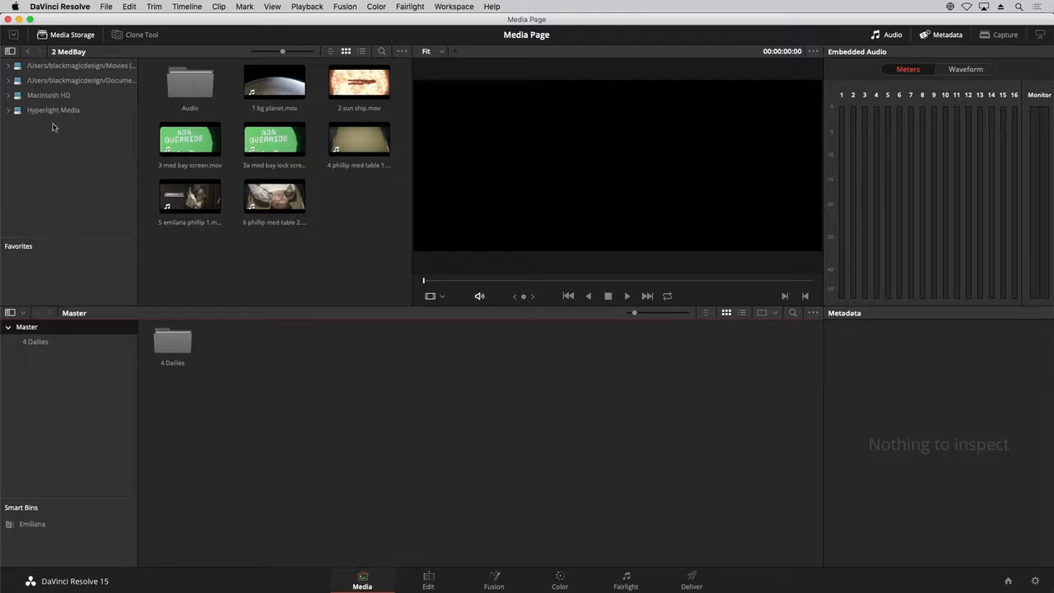
pyautogui.click(8, 110)
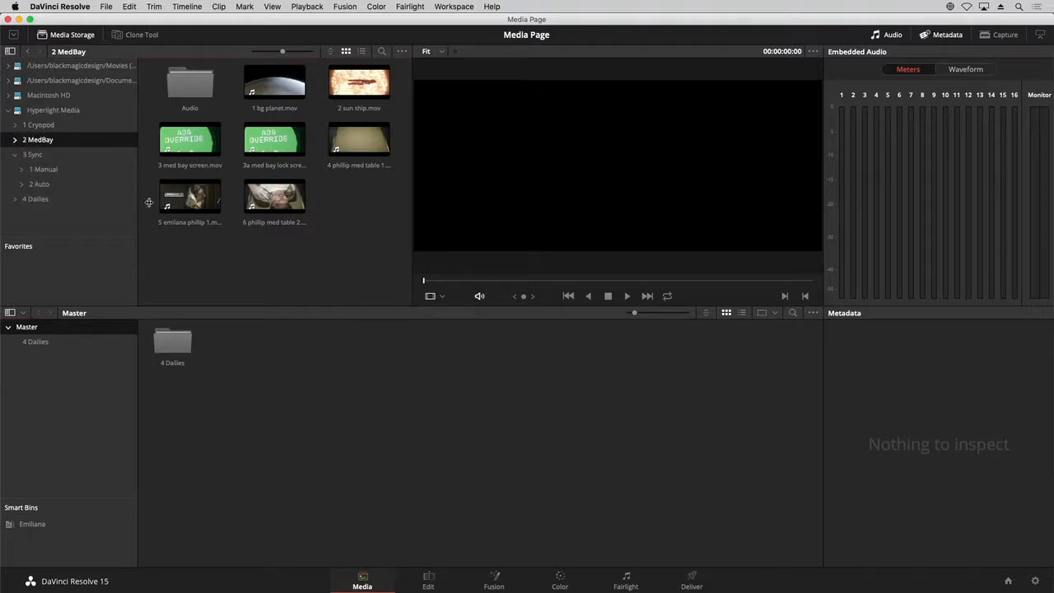
pyautogui.click(162, 227)
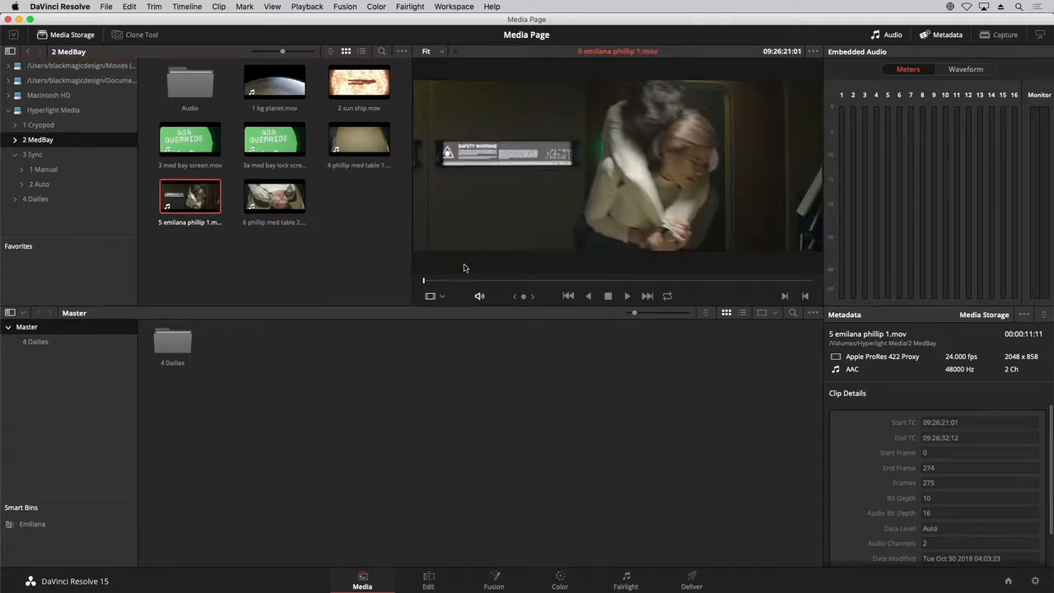
pyautogui.click(625, 297)
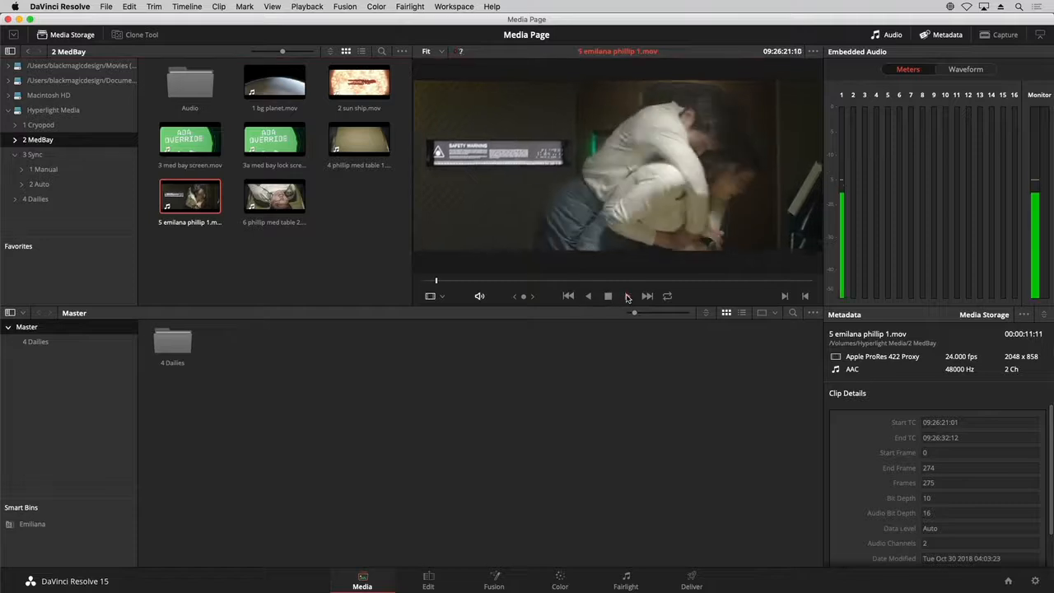
pyautogui.click(609, 297)
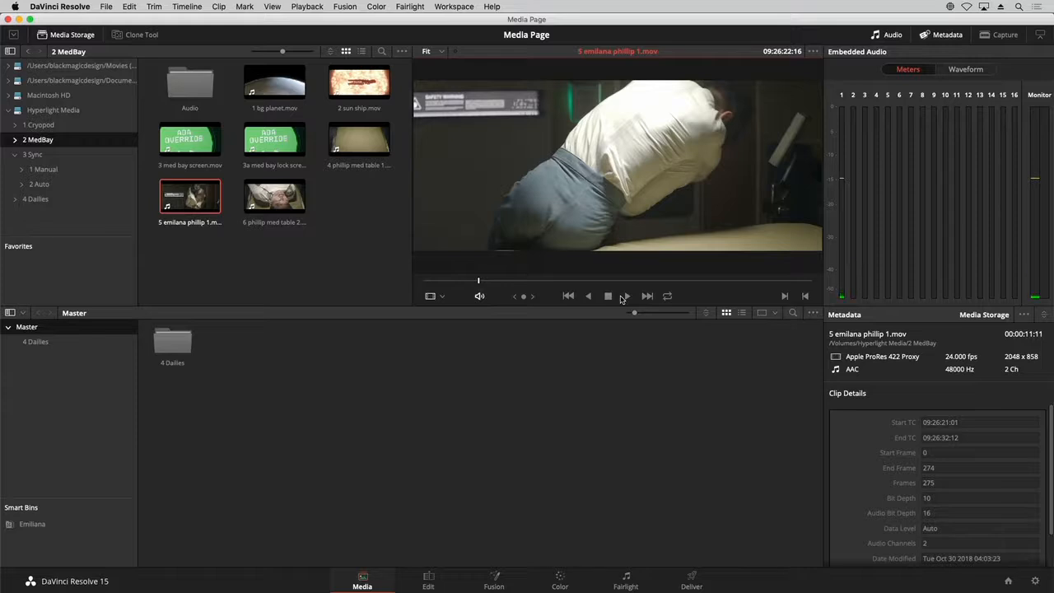
pyautogui.click(623, 296)
pyautogui.click(623, 296)
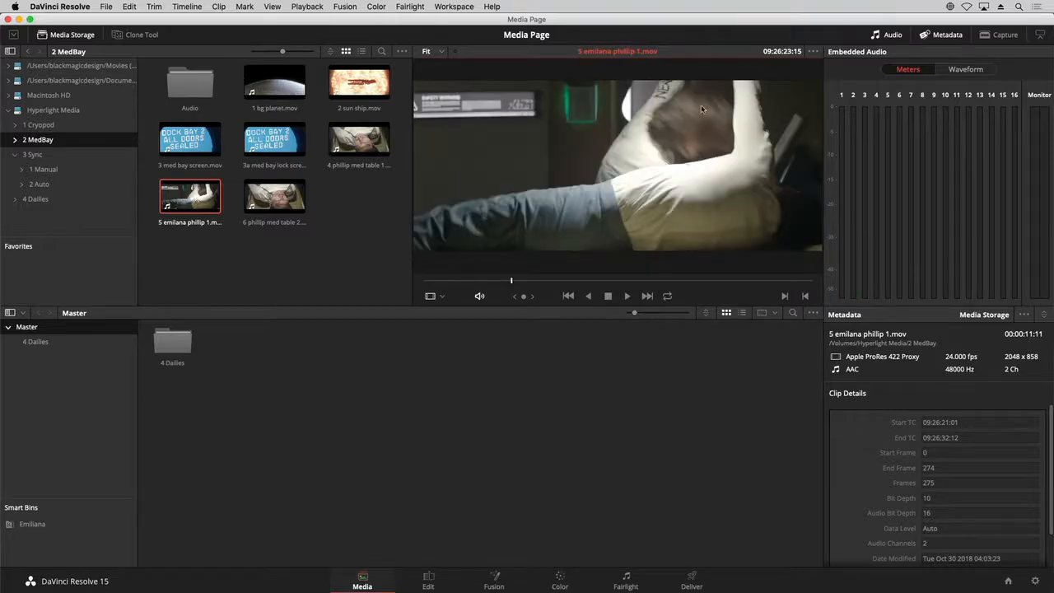
# - Check the viewer's display options, including Live Media Preview, and play a further portion of the loaded clip
pyautogui.click(813, 52)
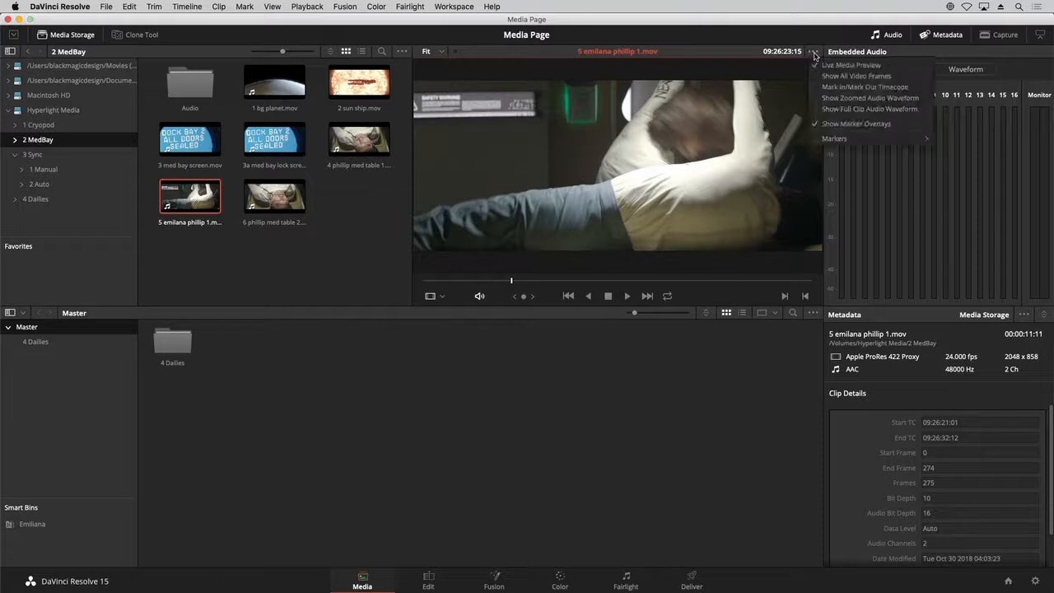
pyautogui.click(766, 79)
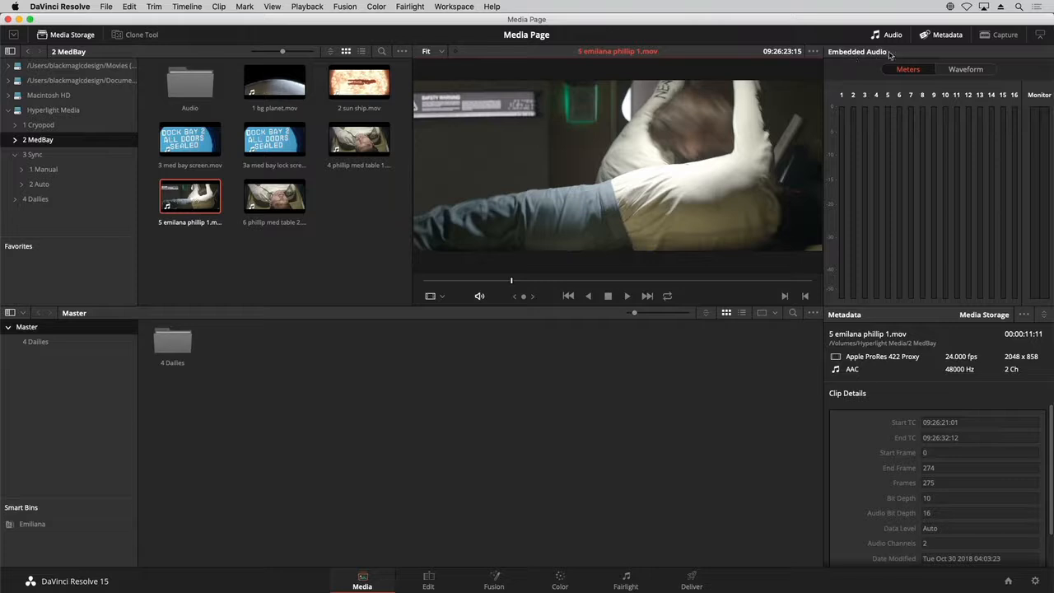
pyautogui.click(626, 297)
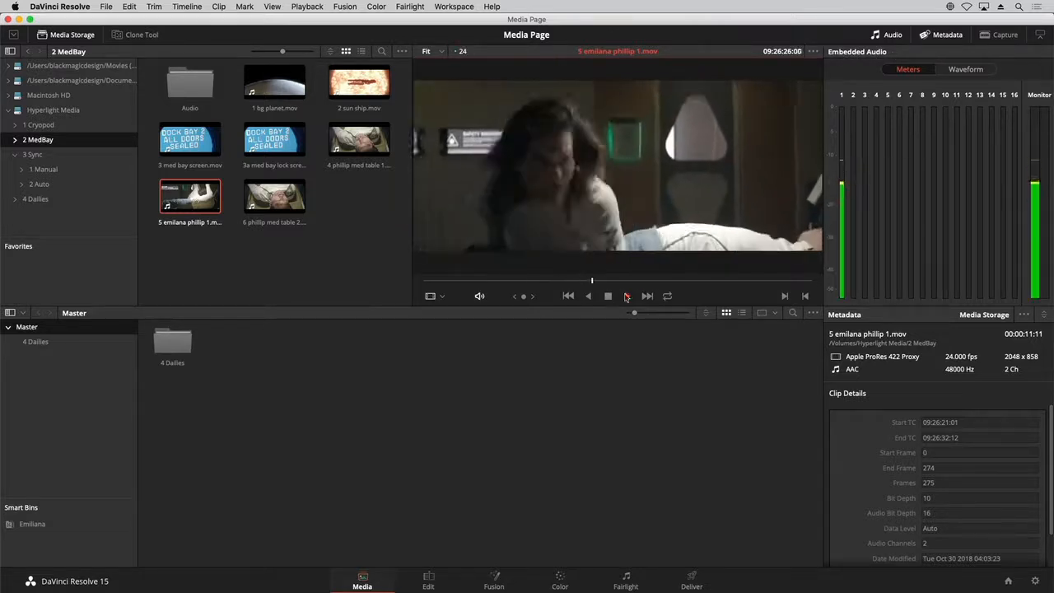
pyautogui.press('space')
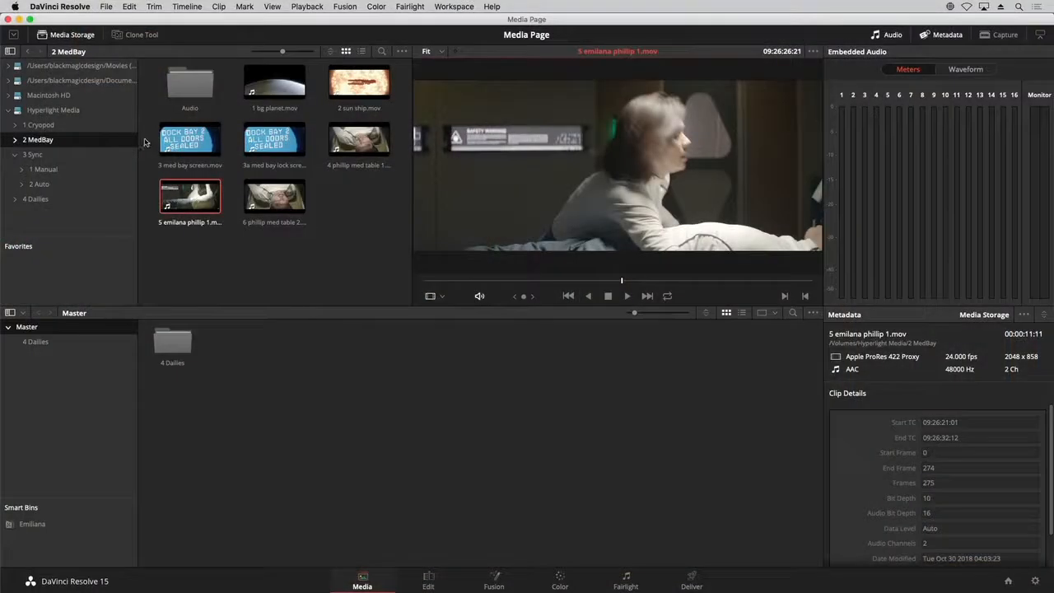
# - Import all the clips of the 1 Cryopod storage folder into the Master bin of the media pool
pyautogui.click(142, 150)
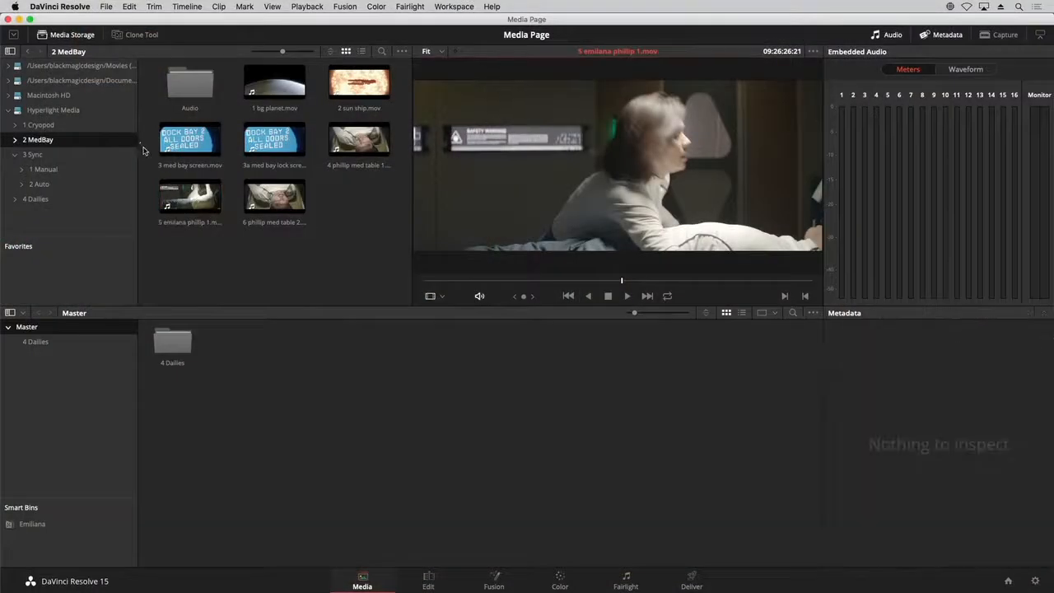
pyautogui.moveTo(143, 148); pyautogui.dragTo(292, 222)
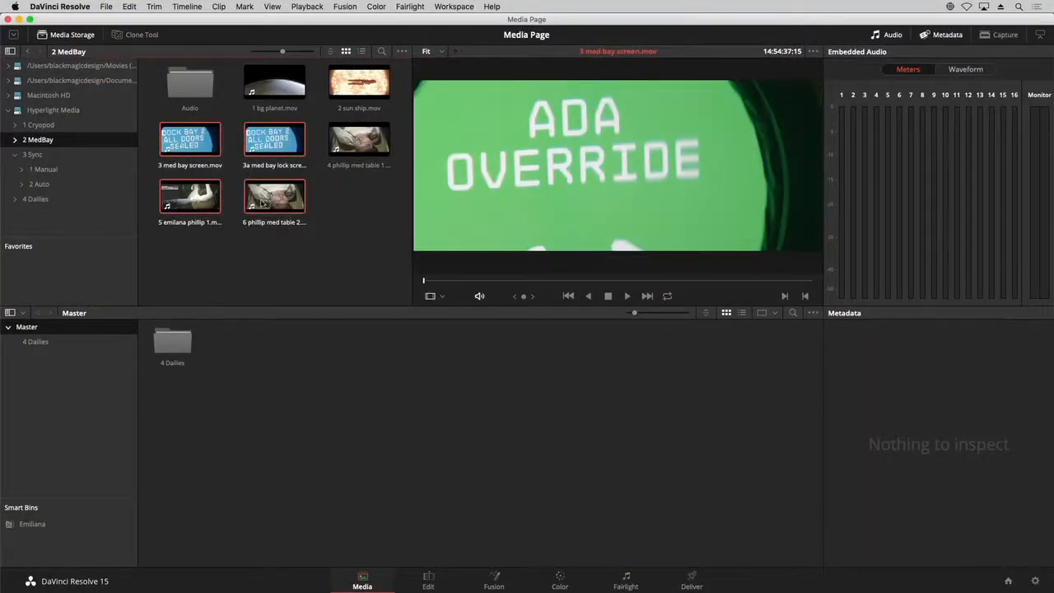
pyautogui.click(80, 124)
pyautogui.click(183, 109)
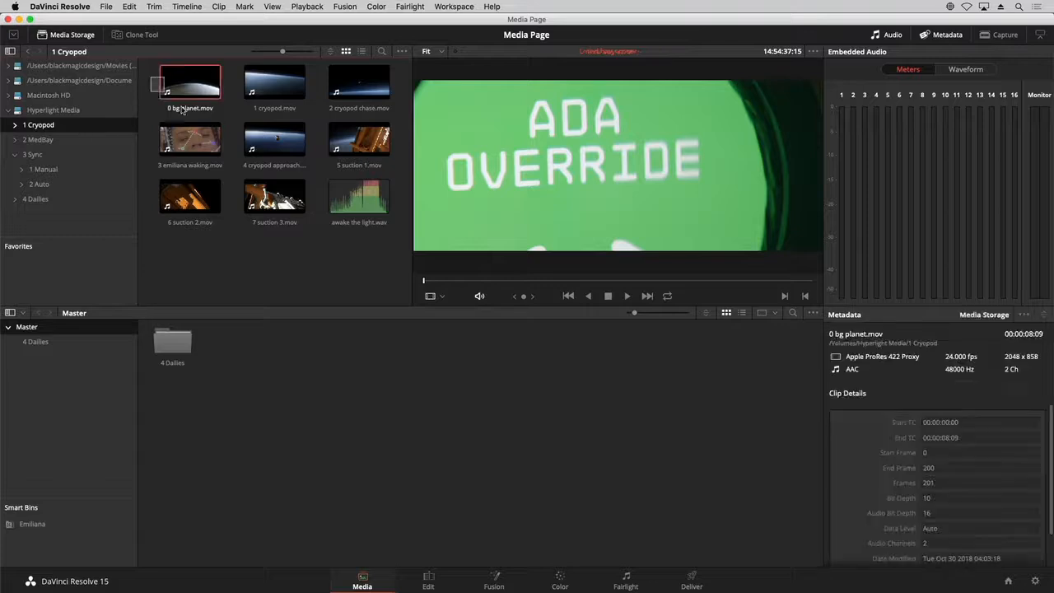
pyautogui.moveTo(183, 110); pyautogui.dragTo(367, 218)
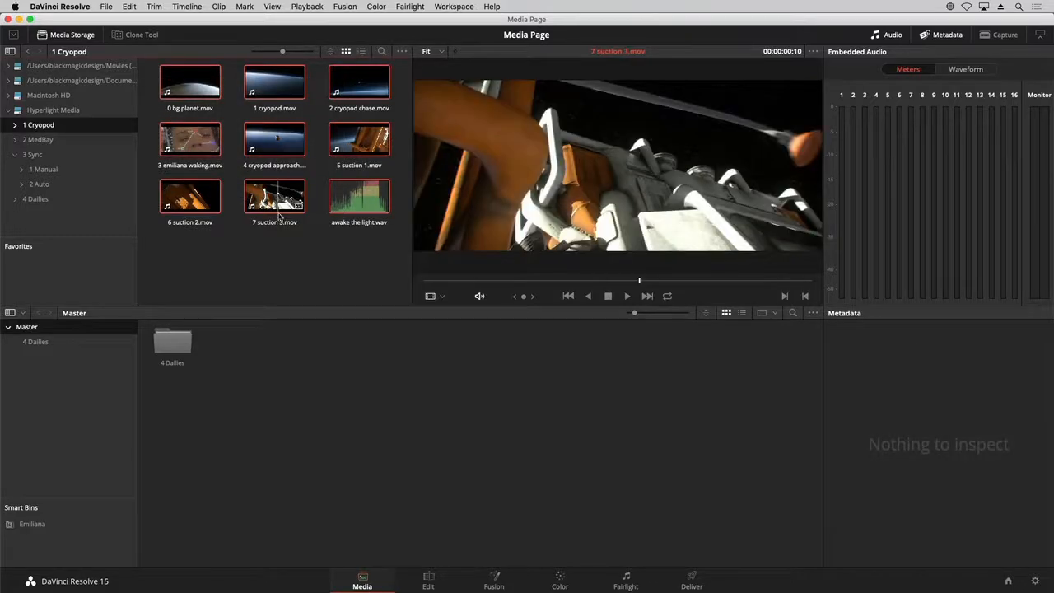
pyautogui.moveTo(279, 216); pyautogui.dragTo(298, 341)
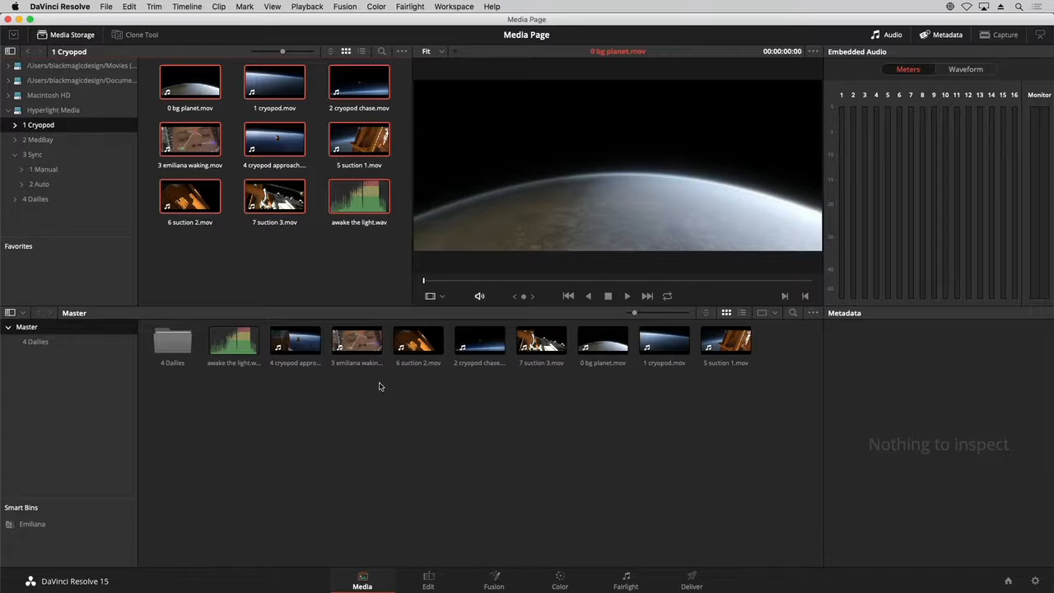
# - Add a bin named 1 Cryopod inside the Master bin
pyautogui.rightClick(345, 386)
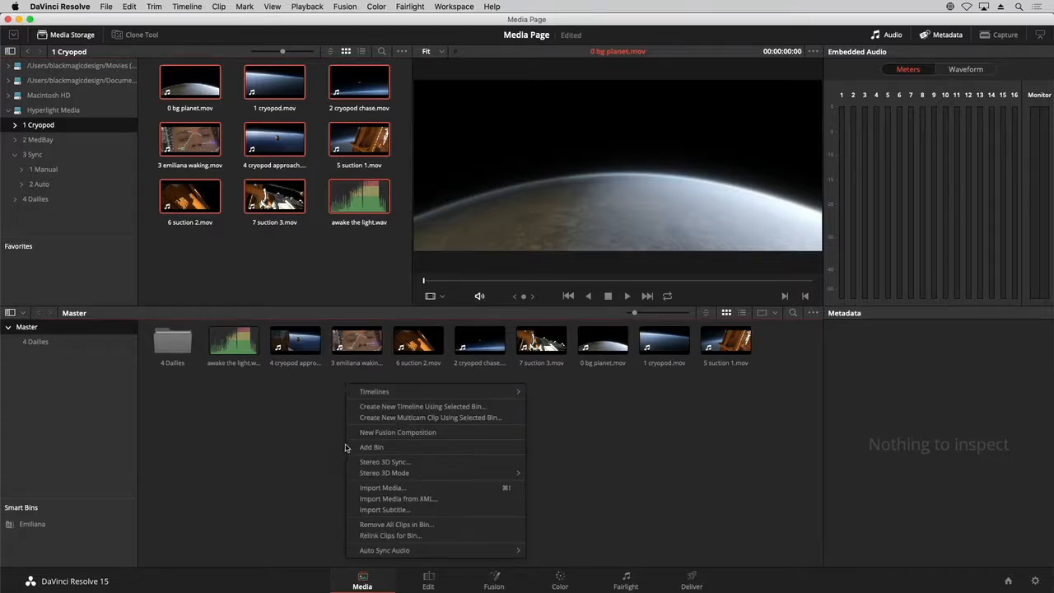
pyautogui.click(371, 447)
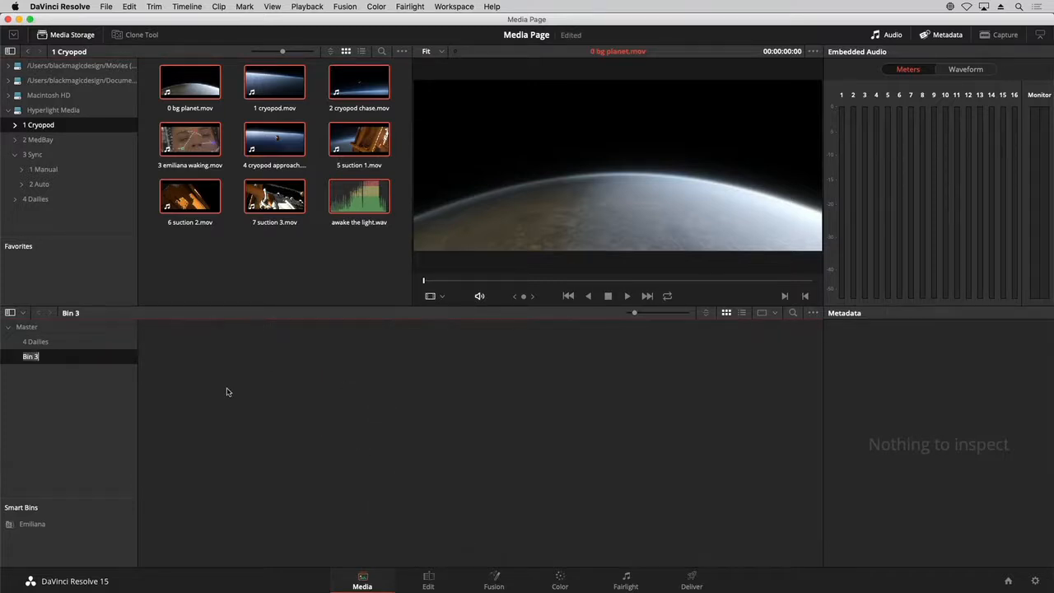
pyautogui.write('1 Cryopod')
pyautogui.press('Return')
# - Move all the imported Cryopod clips from the Master bin into the 1 Cryopod bin
pyautogui.click(82, 328)
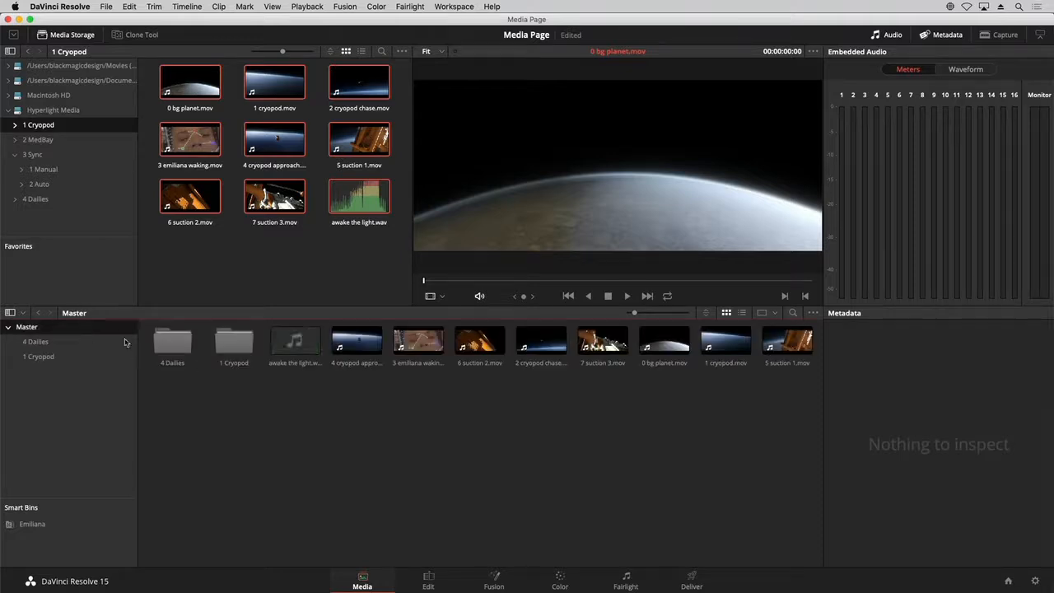
pyautogui.moveTo(528, 376); pyautogui.dragTo(811, 330)
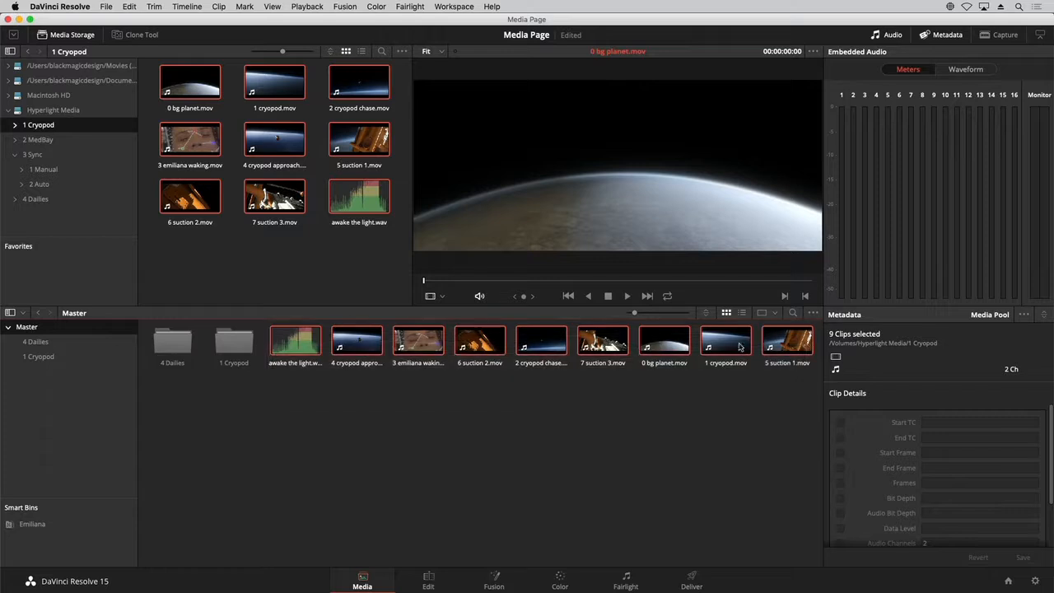
pyautogui.moveTo(375, 343); pyautogui.dragTo(247, 343)
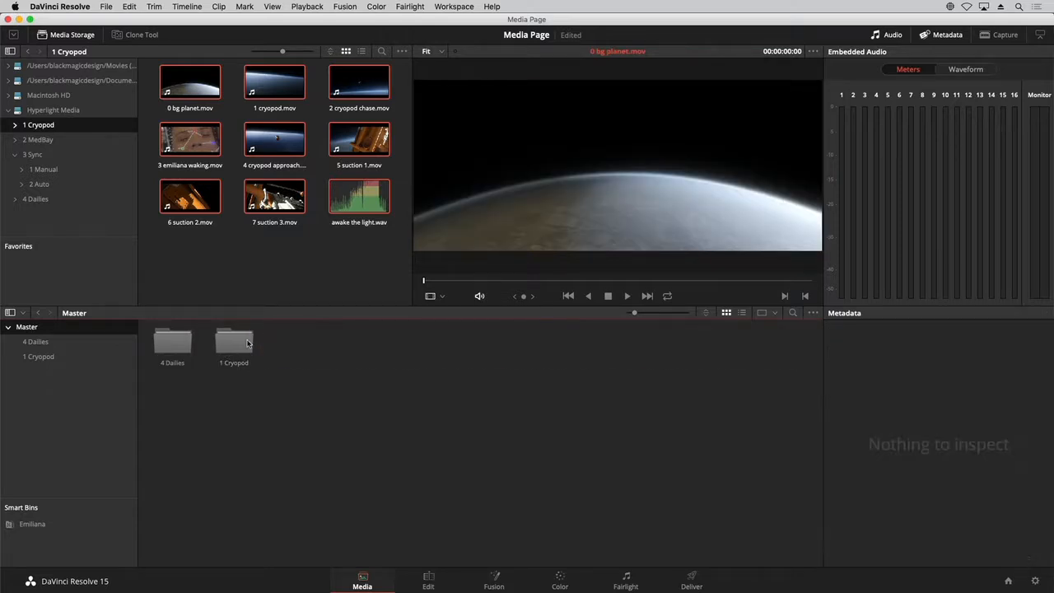
pyautogui.click(232, 345)
# - Import the 2 MedBay storage folder into the media pool as a bin with its Audio sub-bin, and view both bins' contents
pyautogui.click(37, 141)
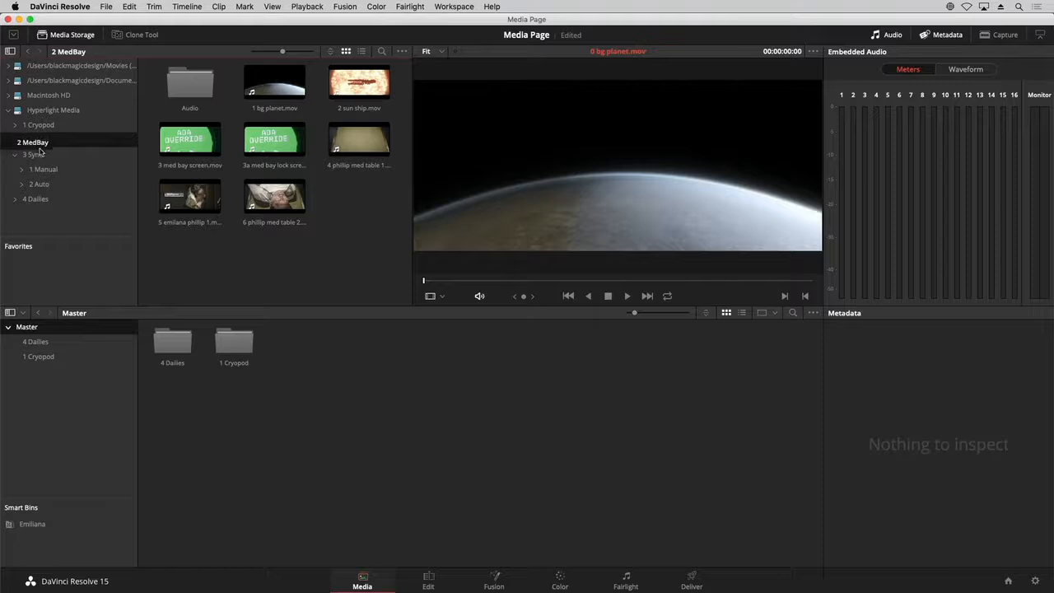
pyautogui.moveTo(37, 141); pyautogui.dragTo(58, 386)
pyautogui.click(58, 386)
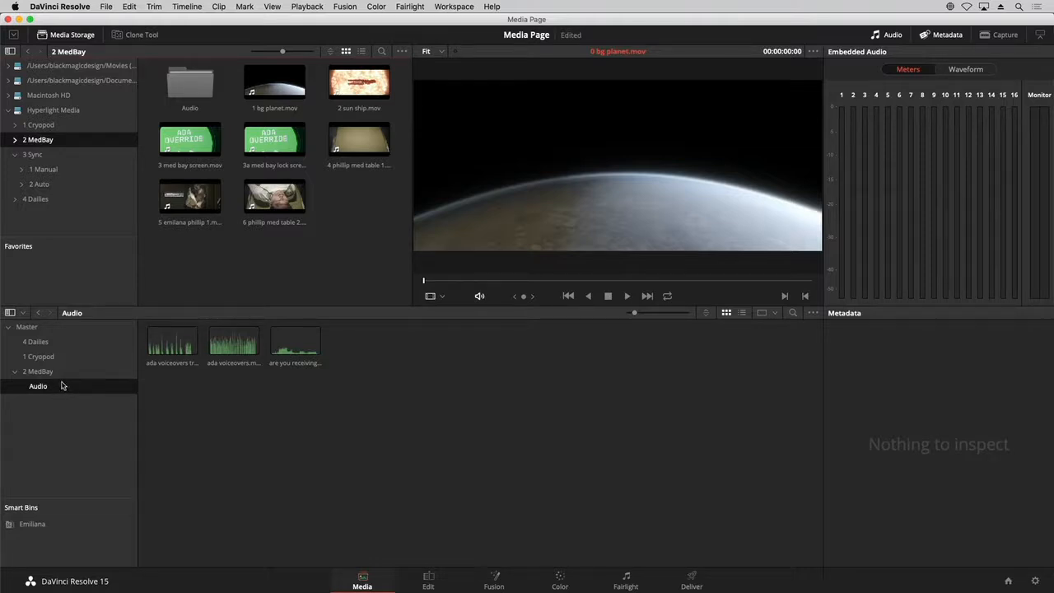
pyautogui.click(52, 375)
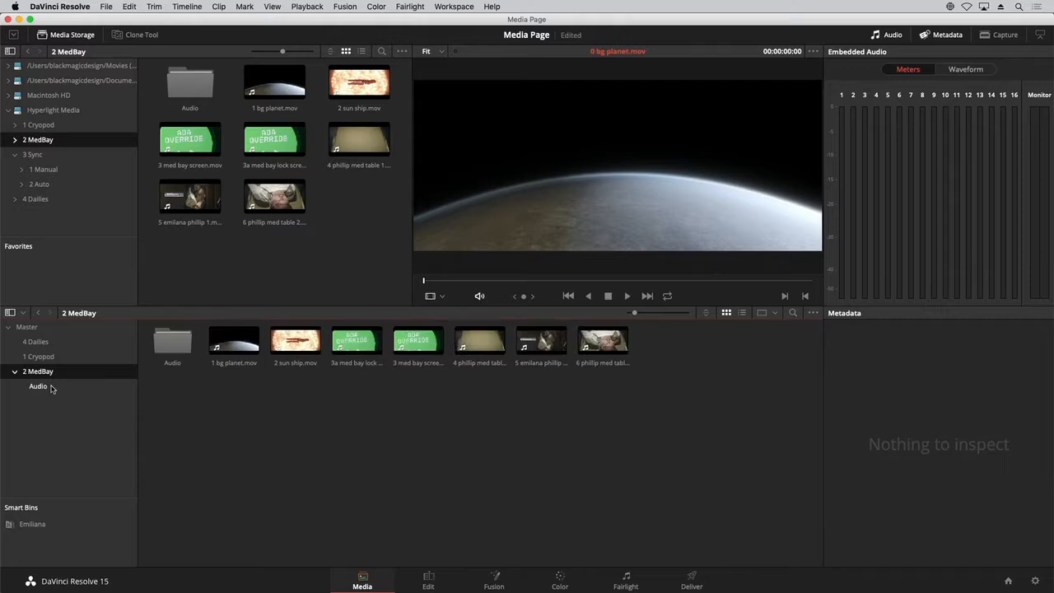
pyautogui.click(51, 387)
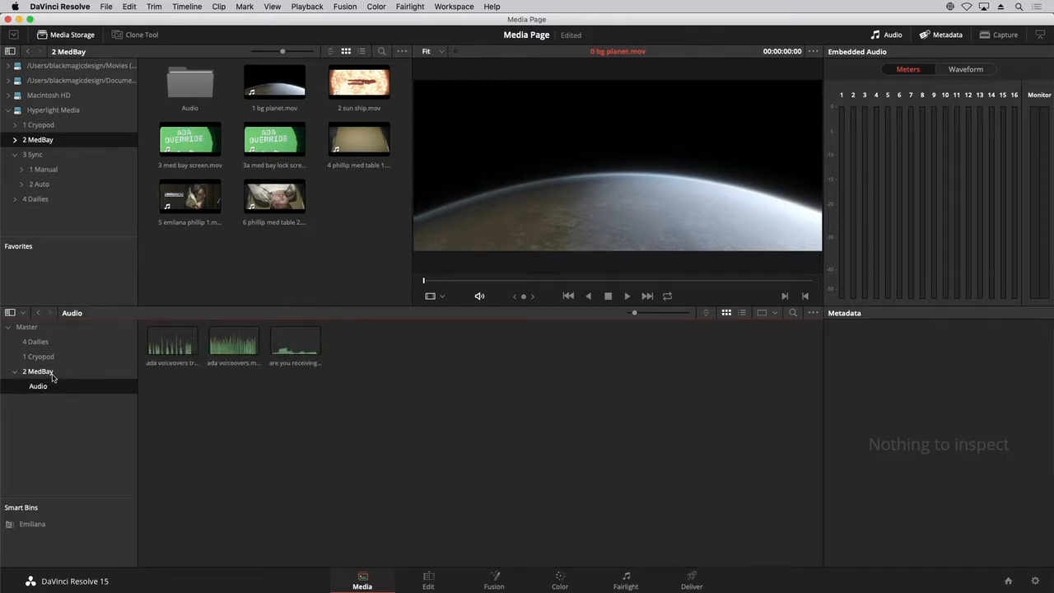
# - Switch to Finder, look through the 3 Sync subfolders and import the 3 Sync folder into the media pool as bins
pyautogui.press('super+Tab')
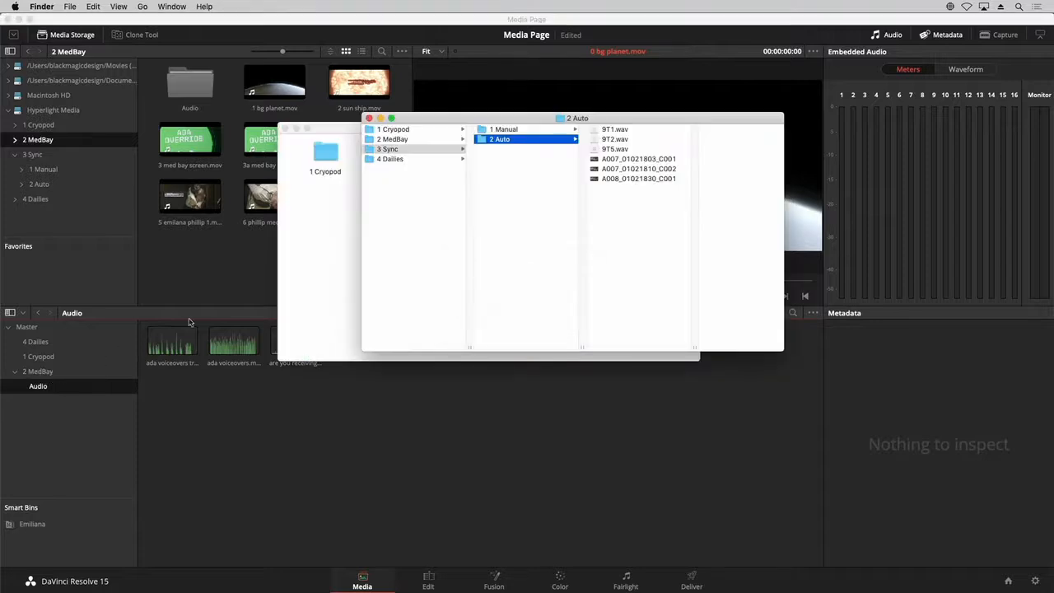
pyautogui.click(437, 197)
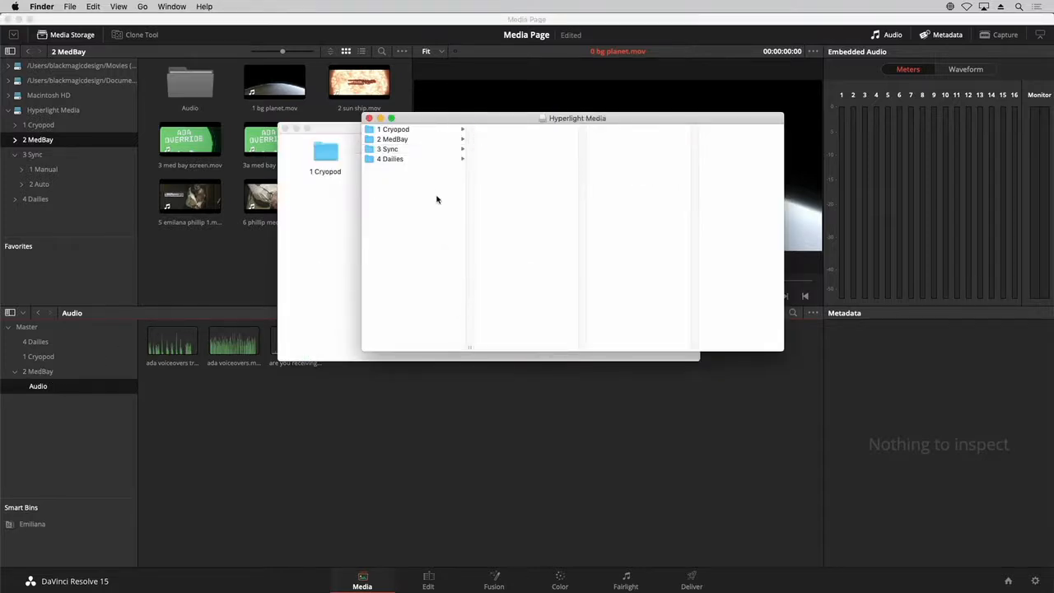
pyautogui.click(393, 149)
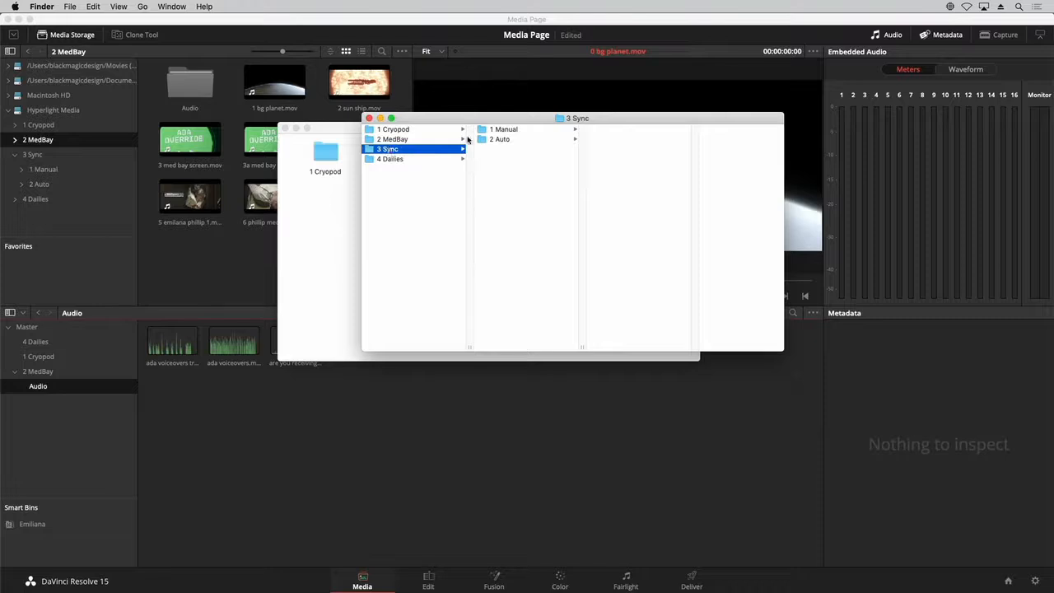
pyautogui.click(499, 130)
pyautogui.click(502, 139)
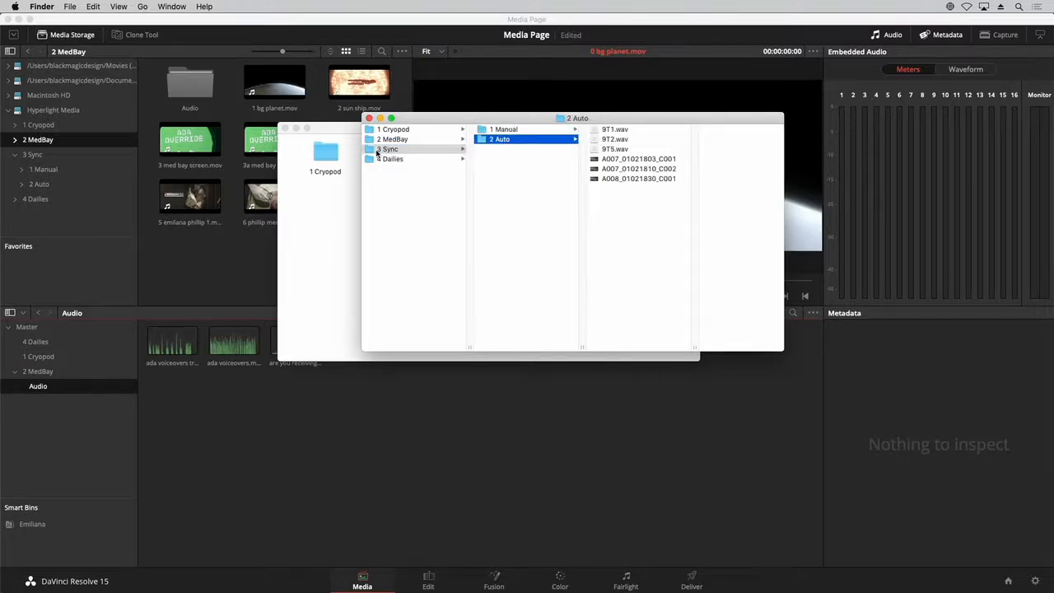
pyautogui.moveTo(368, 146); pyautogui.dragTo(61, 444)
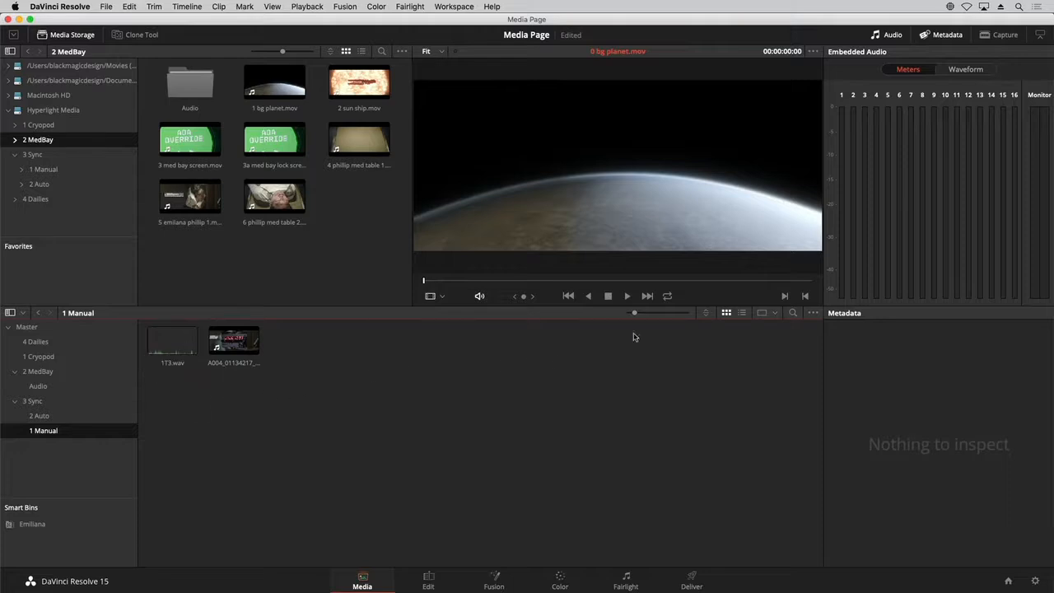
# - Enlarge the clip thumbnails in the 1 Manual bin and sort them by File Name
pyautogui.moveTo(634, 315); pyautogui.dragTo(682, 317)
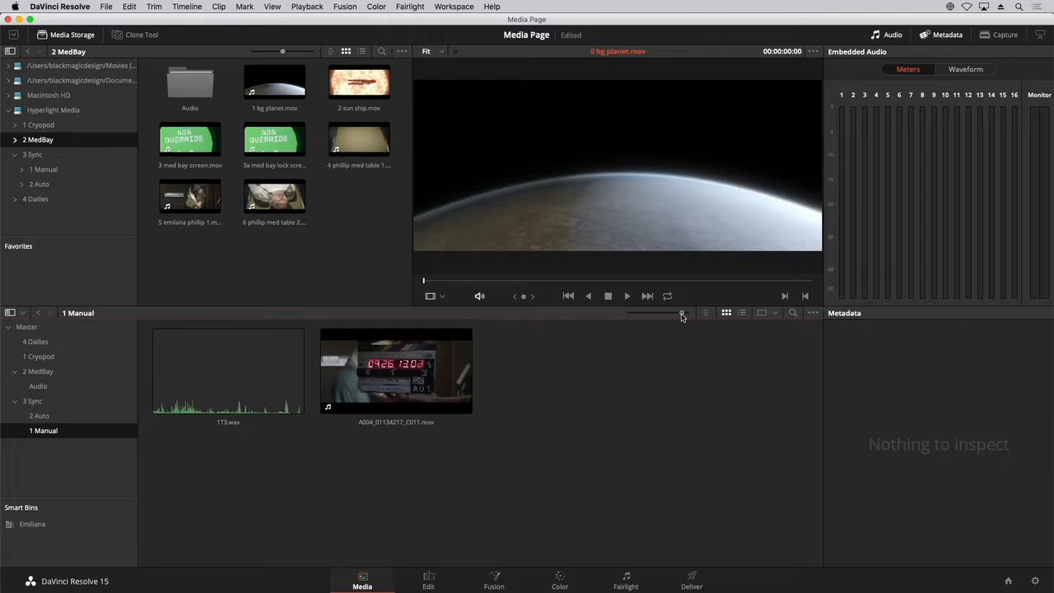
pyautogui.click(705, 314)
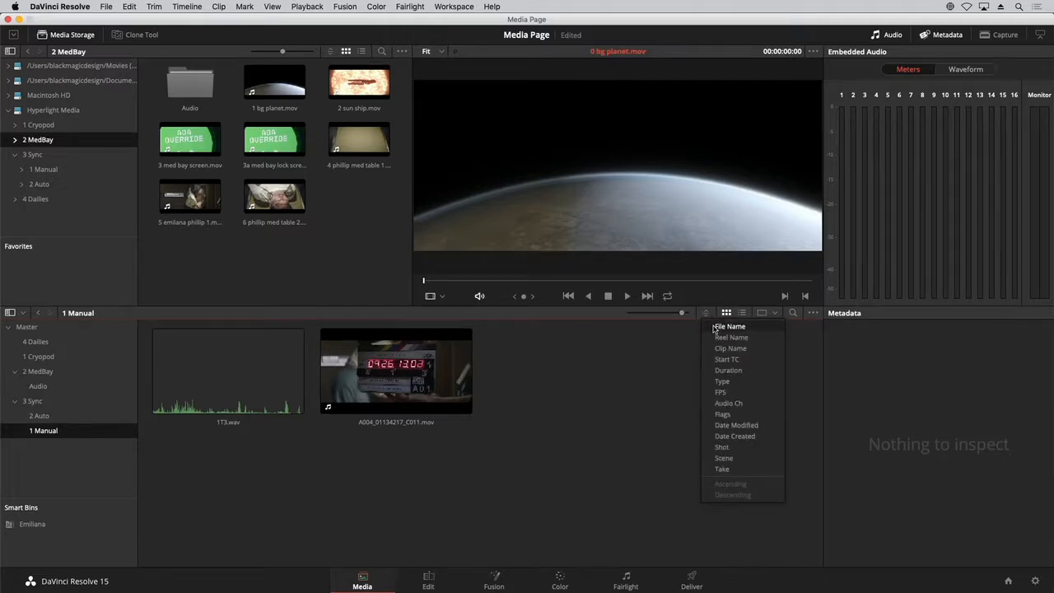
pyautogui.click(713, 327)
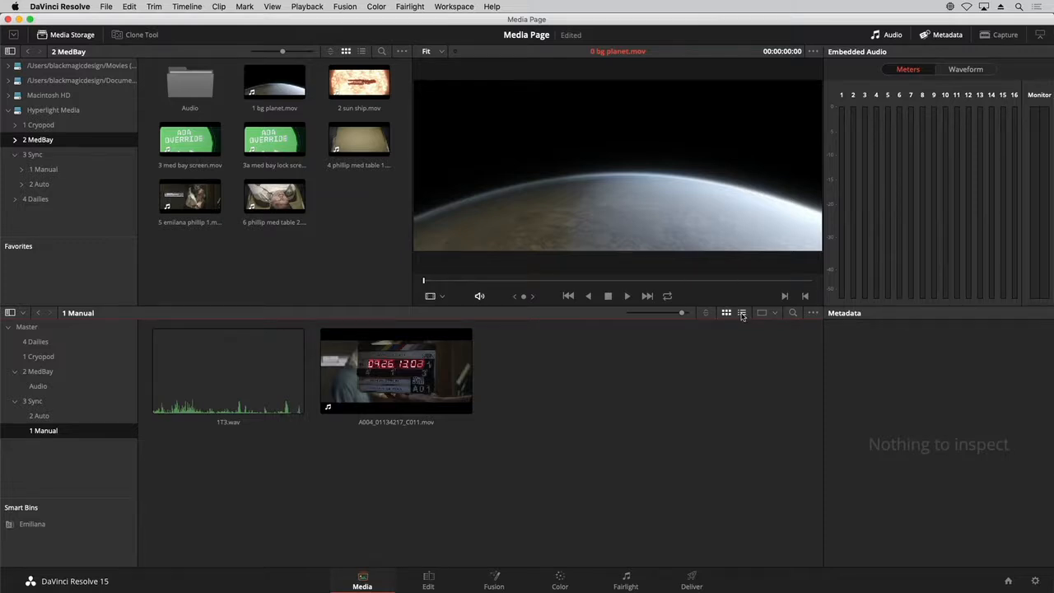
# - Show the 1 Manual bin as a list and sort its clips by Clip Name
pyautogui.click(742, 314)
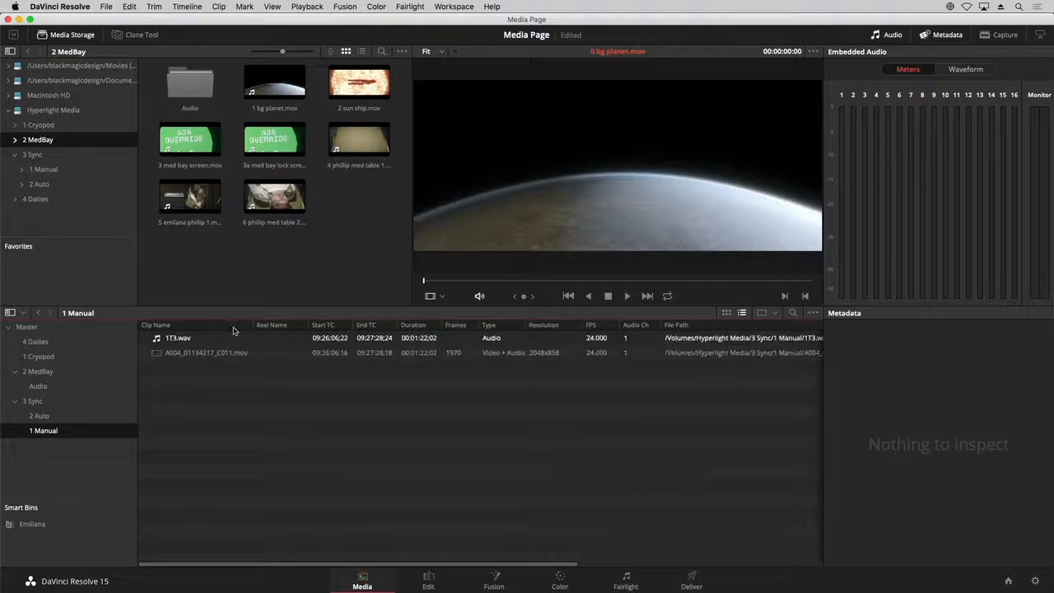
pyautogui.click(233, 327)
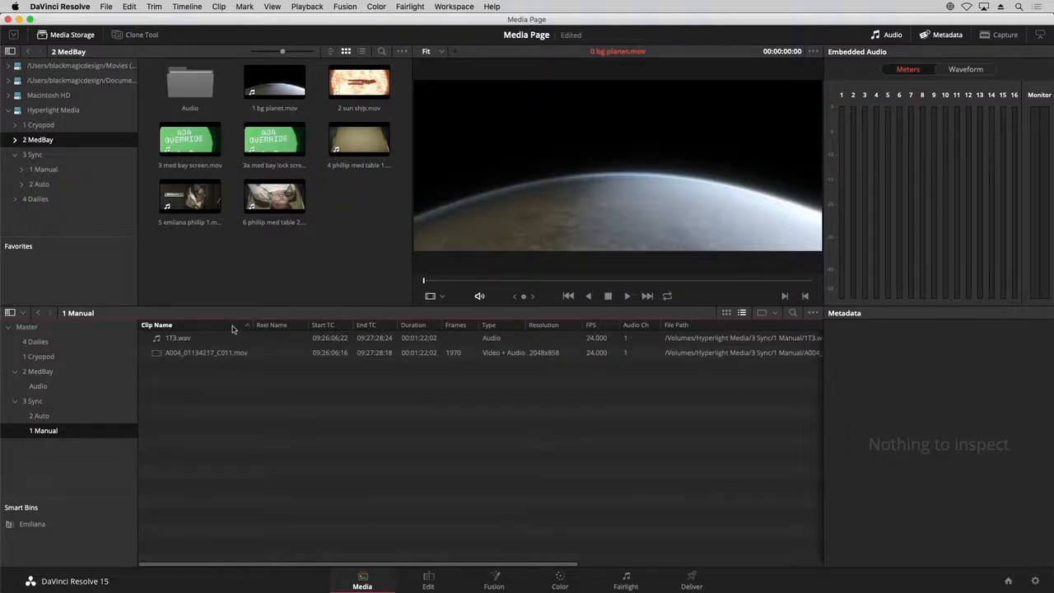
# - Hide the Audio Ch, Audio Codec, Date Modified, Duration, End TC, File Path, Flags and Format columns in the 1 Manual bin's list
pyautogui.click(234, 328)
pyautogui.rightClick(225, 330)
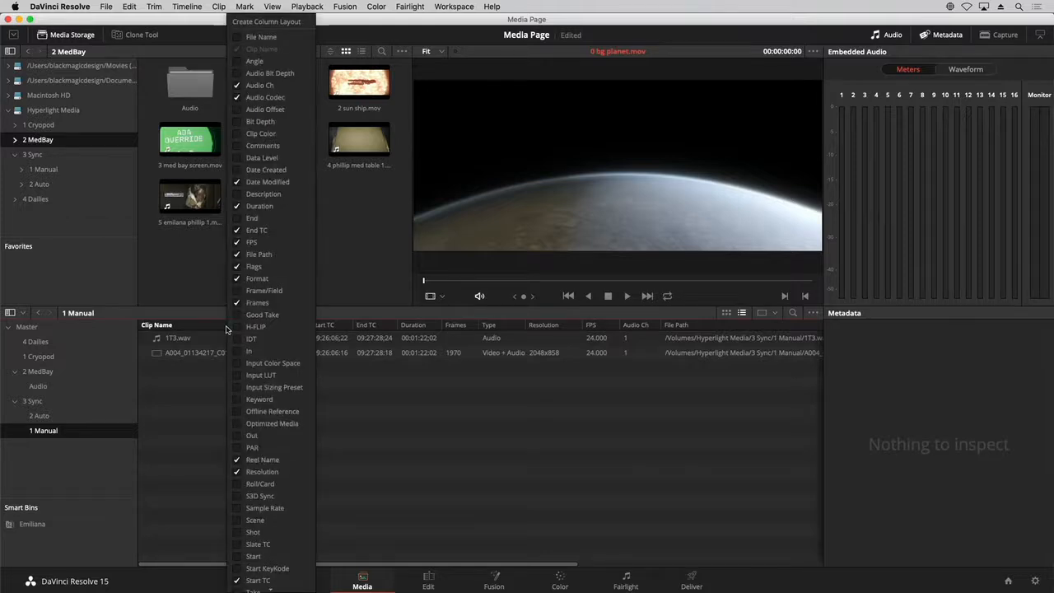
pyautogui.click(260, 85)
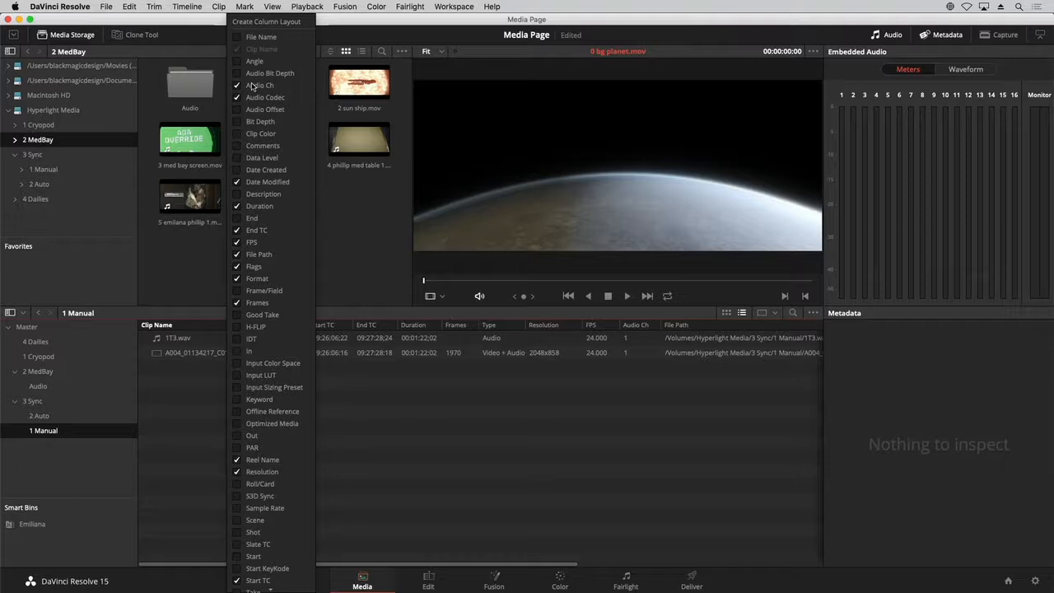
pyautogui.click(256, 182)
pyautogui.click(259, 206)
pyautogui.click(257, 230)
pyautogui.click(257, 254)
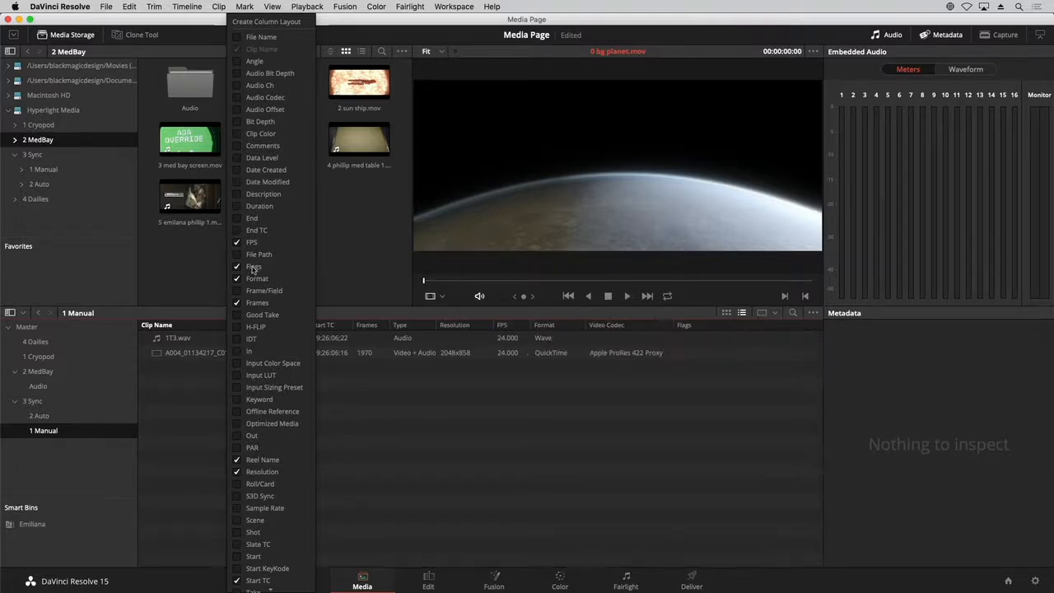
pyautogui.click(253, 268)
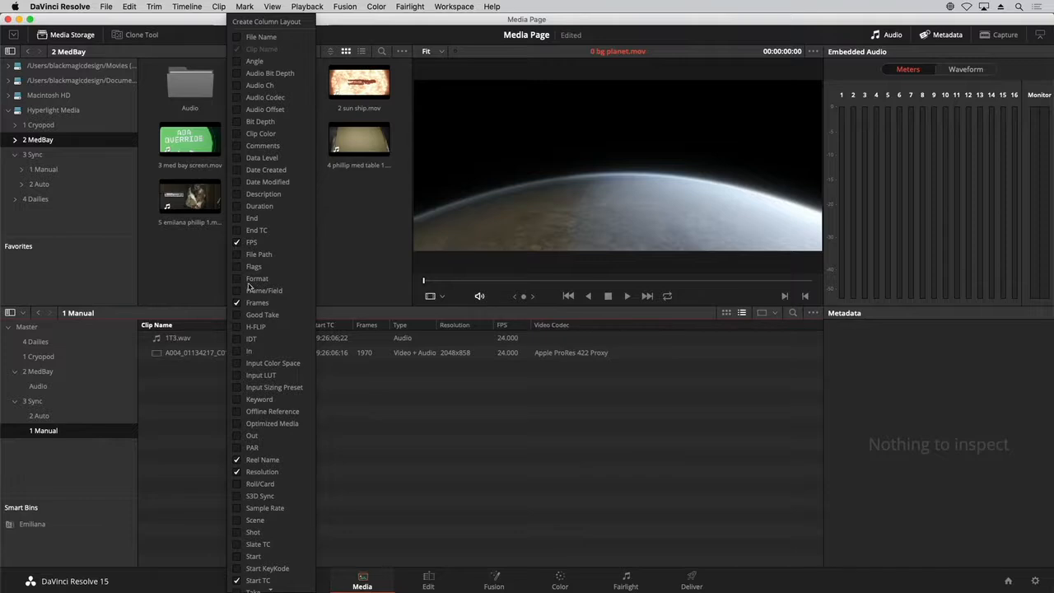
pyautogui.click(349, 416)
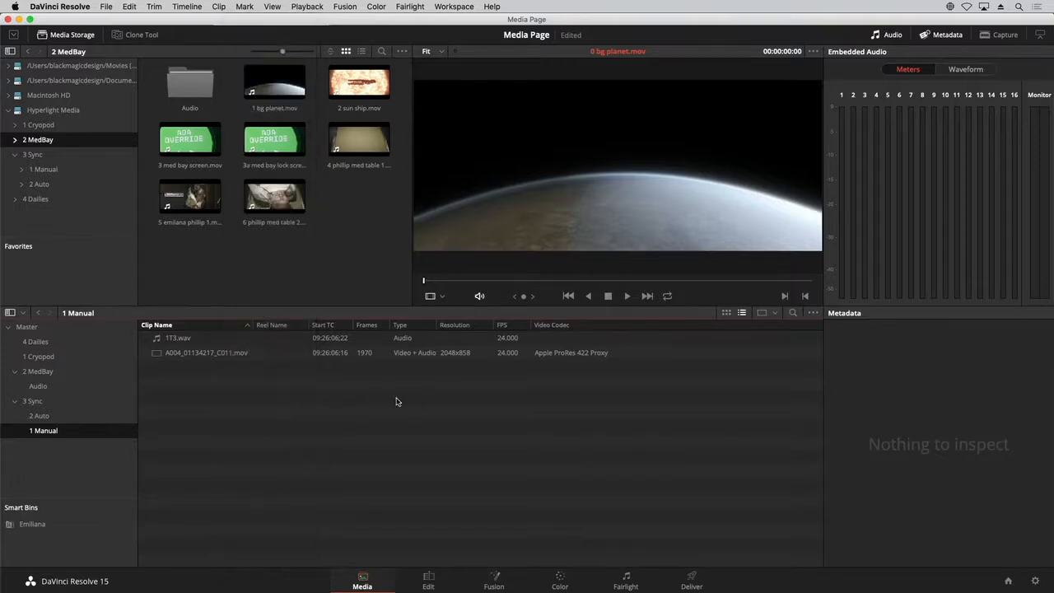
# - Save the current media pool column arrangement as a column layout named Basic
pyautogui.rightClick(467, 326)
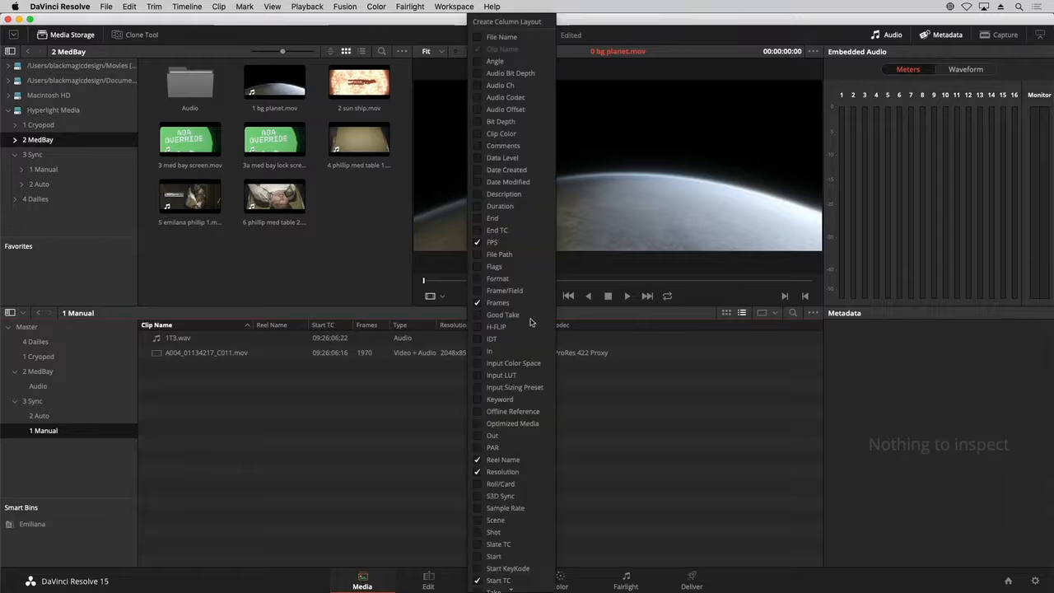
pyautogui.click(517, 23)
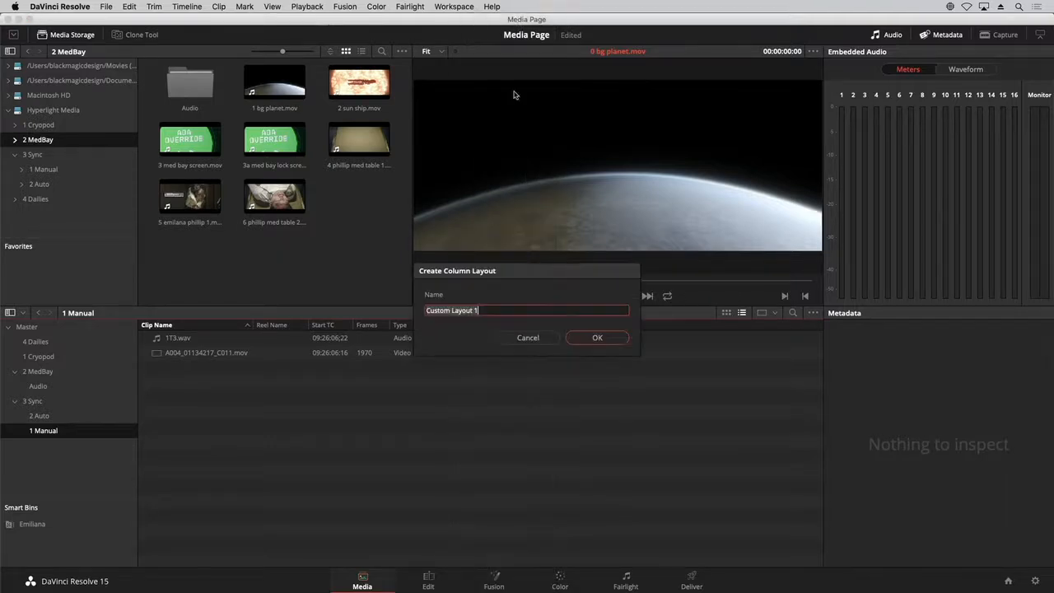
pyautogui.write('Basic')
pyautogui.press('Return')
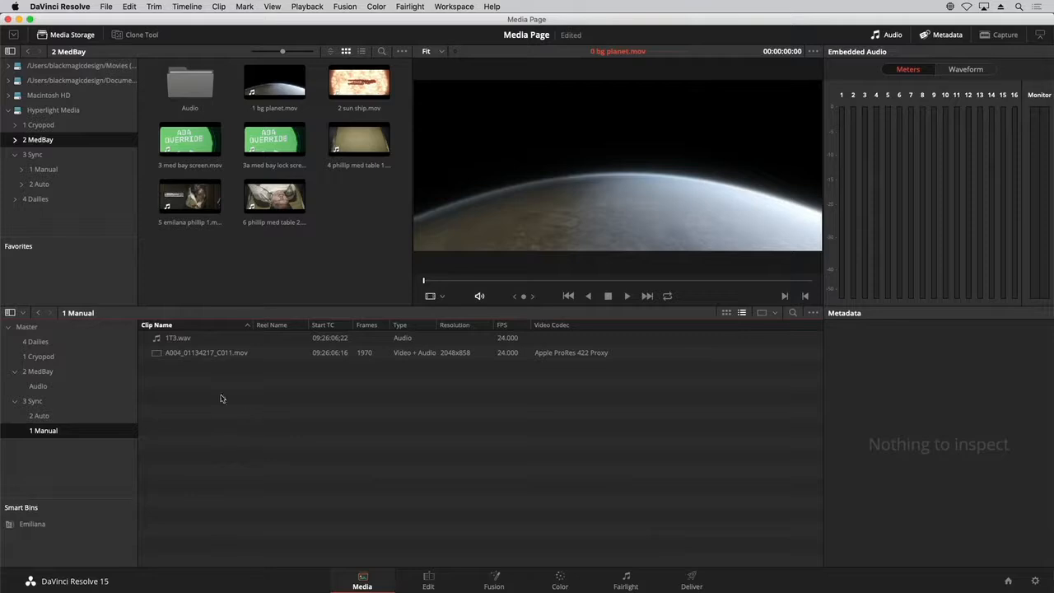
# - Rename the clip A004_01134217_C011.mov in the 1 Manual bin as 1T3
pyautogui.click(155, 356)
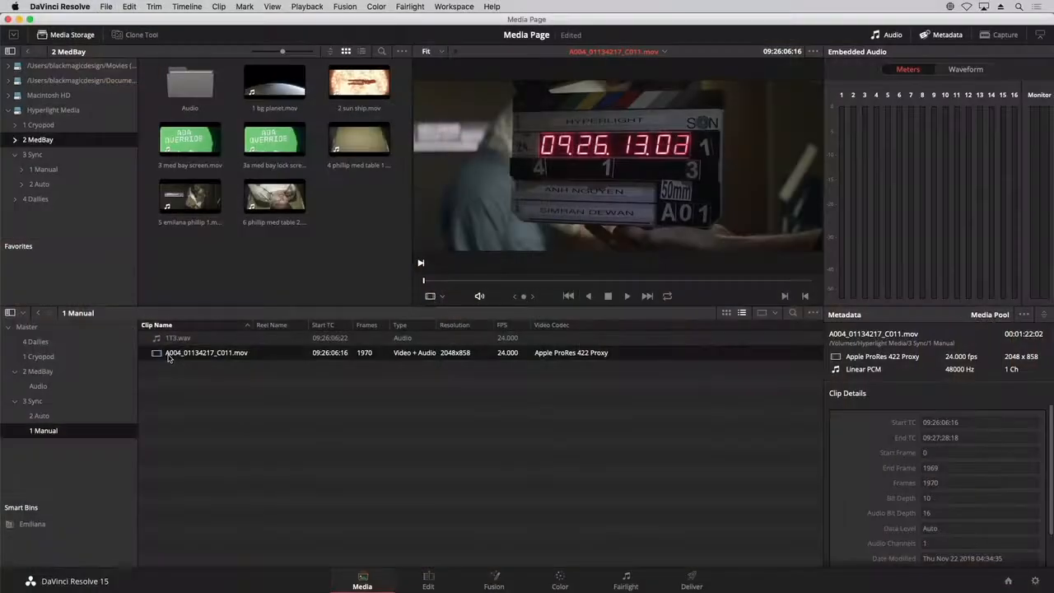
pyautogui.click(169, 354)
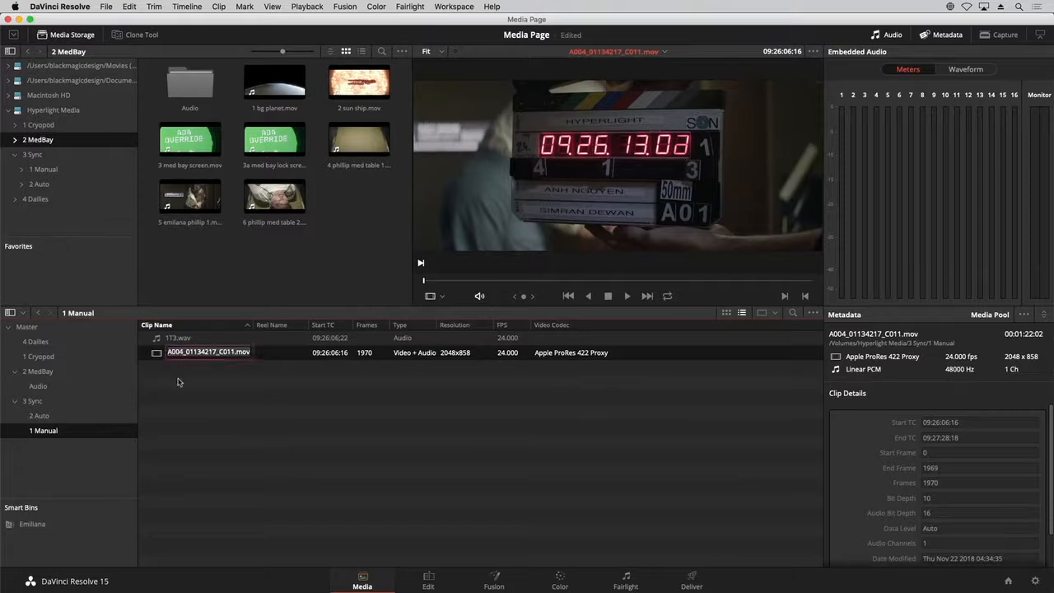
pyautogui.write('1T3')
pyautogui.press('Return')
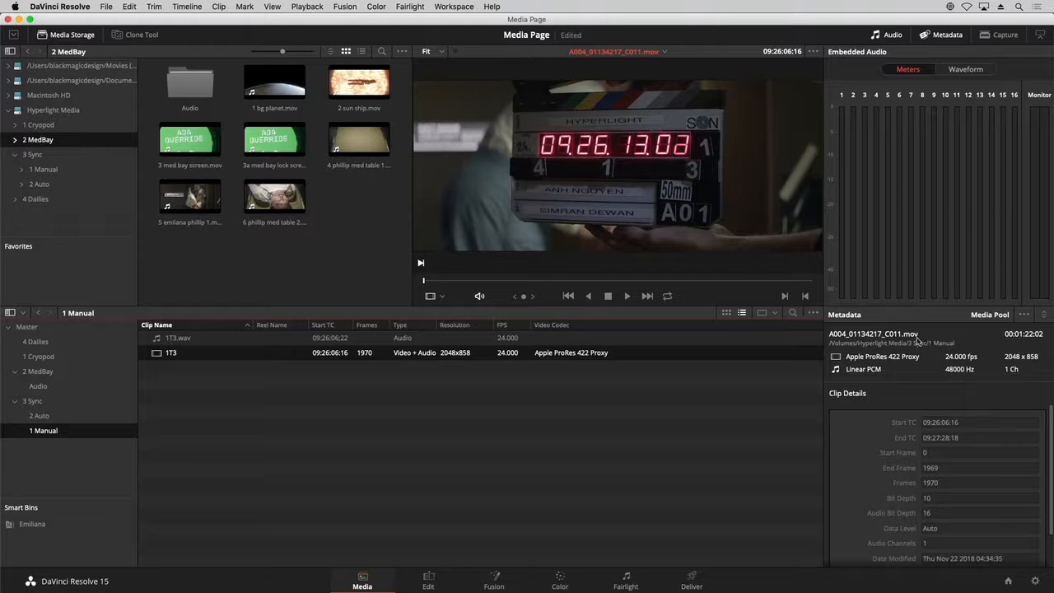
pyautogui.click(188, 405)
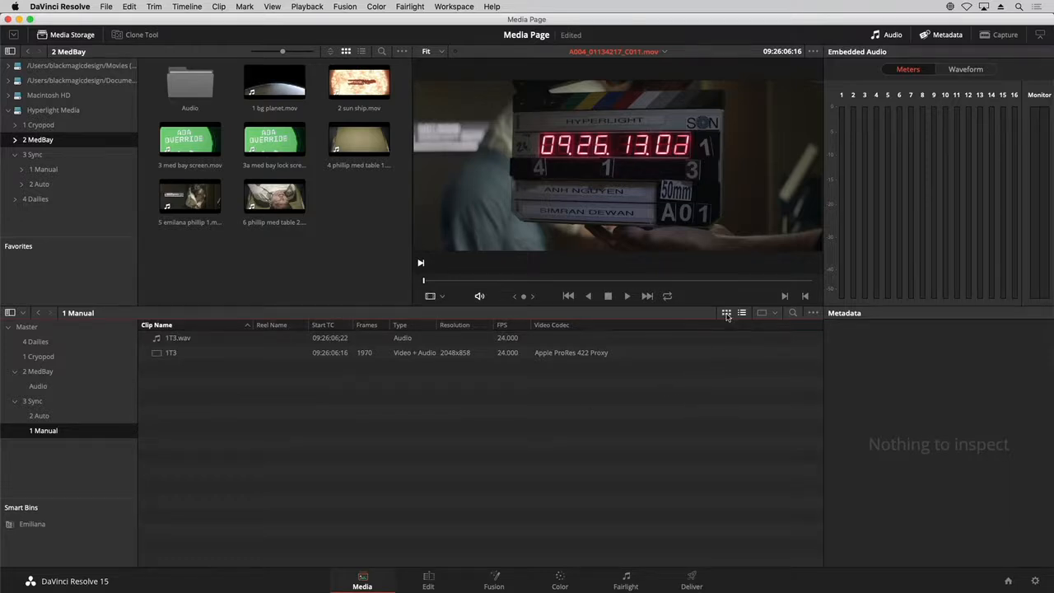
# - Show the 1 Manual bin as thumbnails and set the 1T3 video clip's poster frame at 09:26:49:00
pyautogui.click(726, 314)
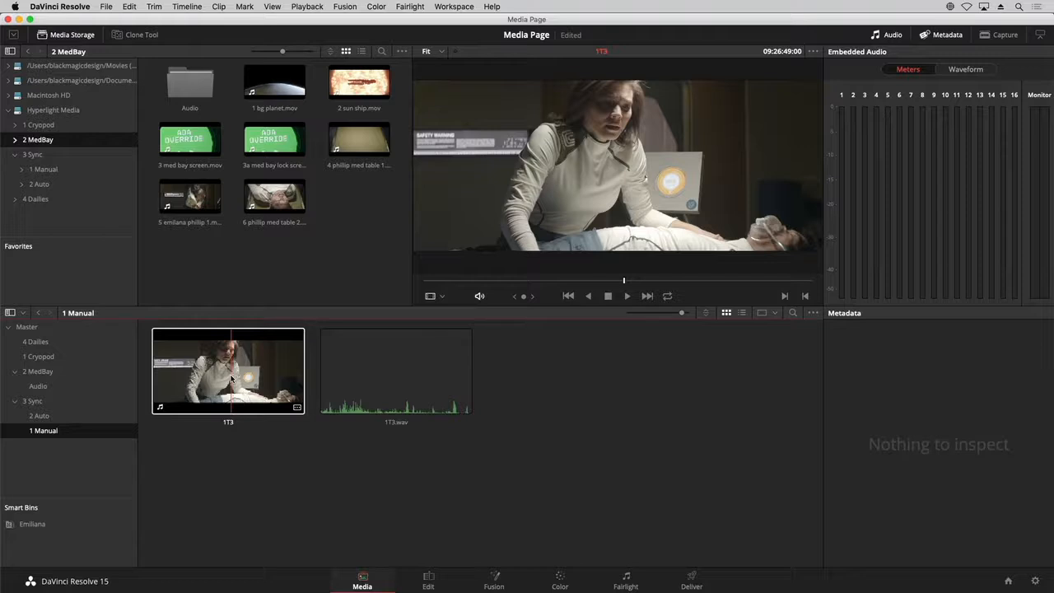
pyautogui.rightClick(231, 378)
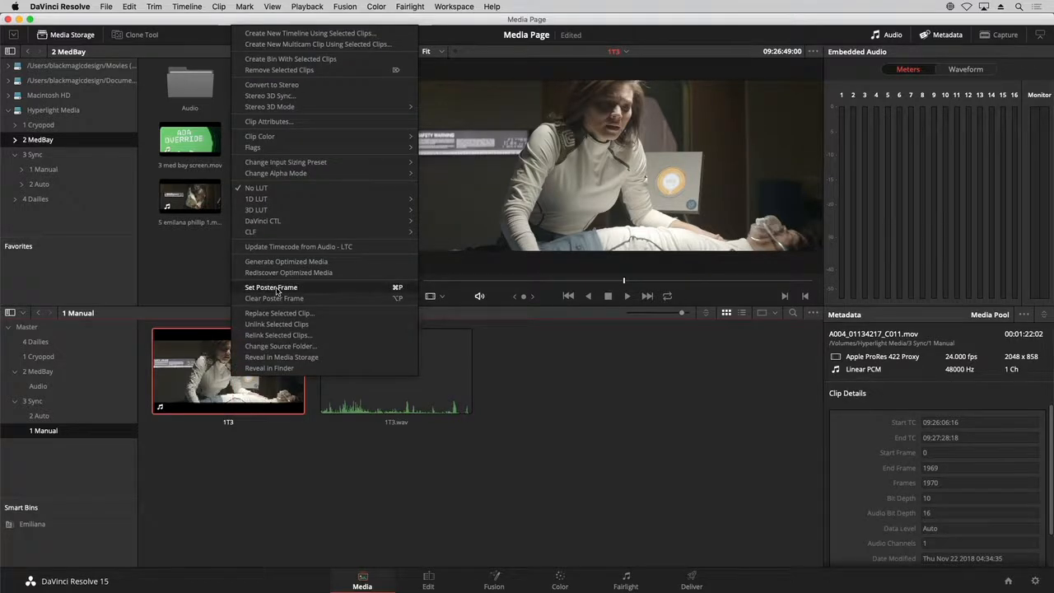
pyautogui.click(277, 287)
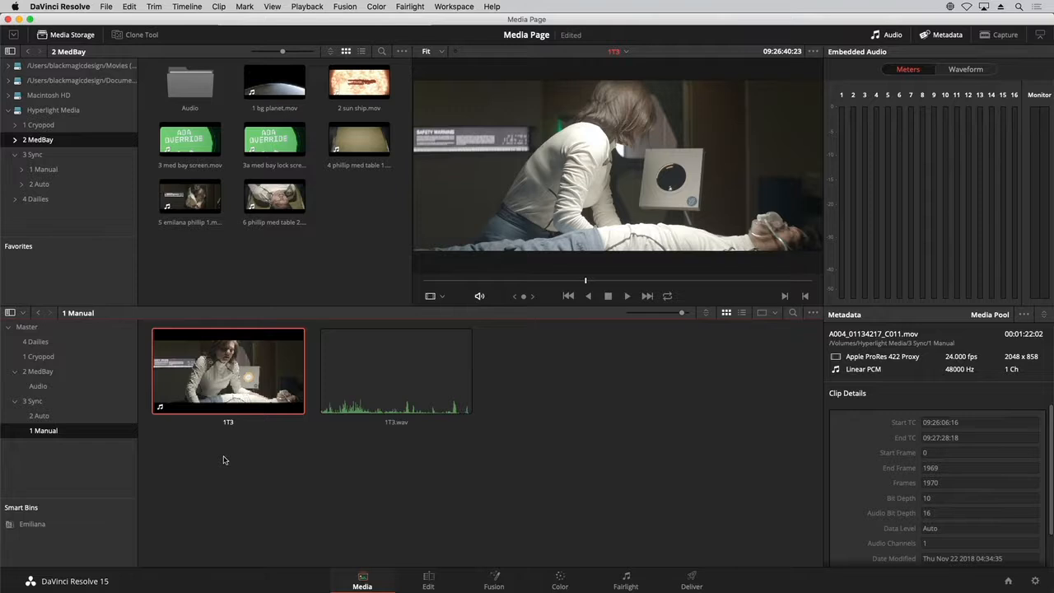
pyautogui.click(222, 459)
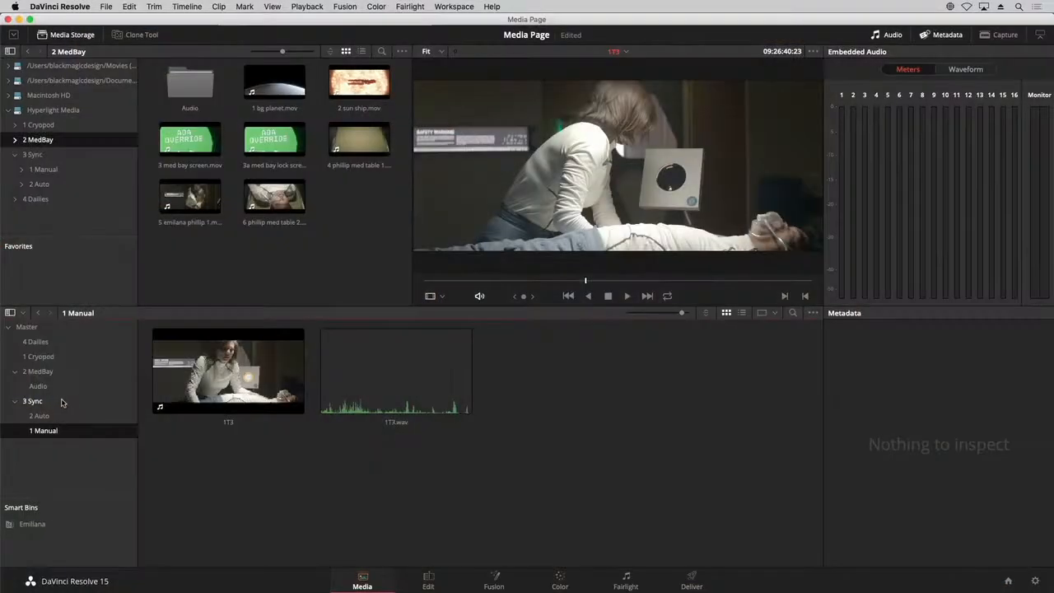
# - Sort the bins under Master by Name
pyautogui.rightClick(52, 329)
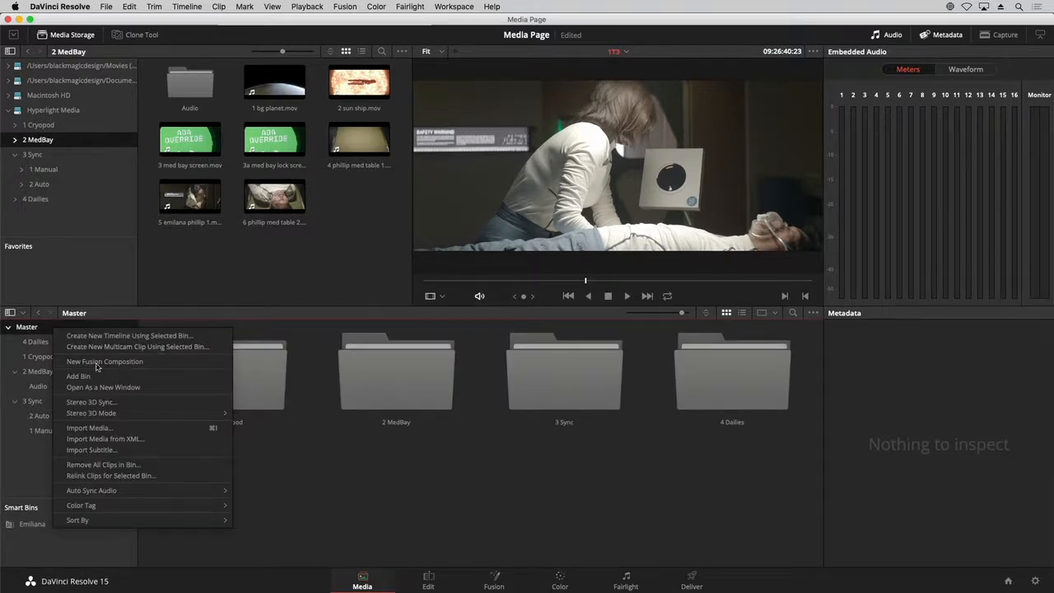
pyautogui.moveTo(209, 521)
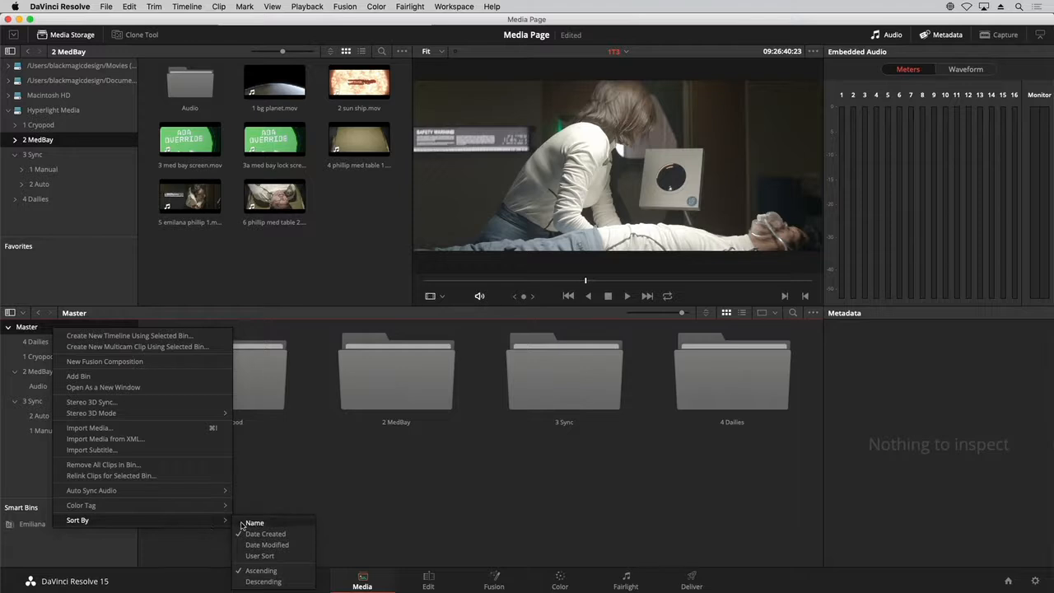
pyautogui.click(244, 523)
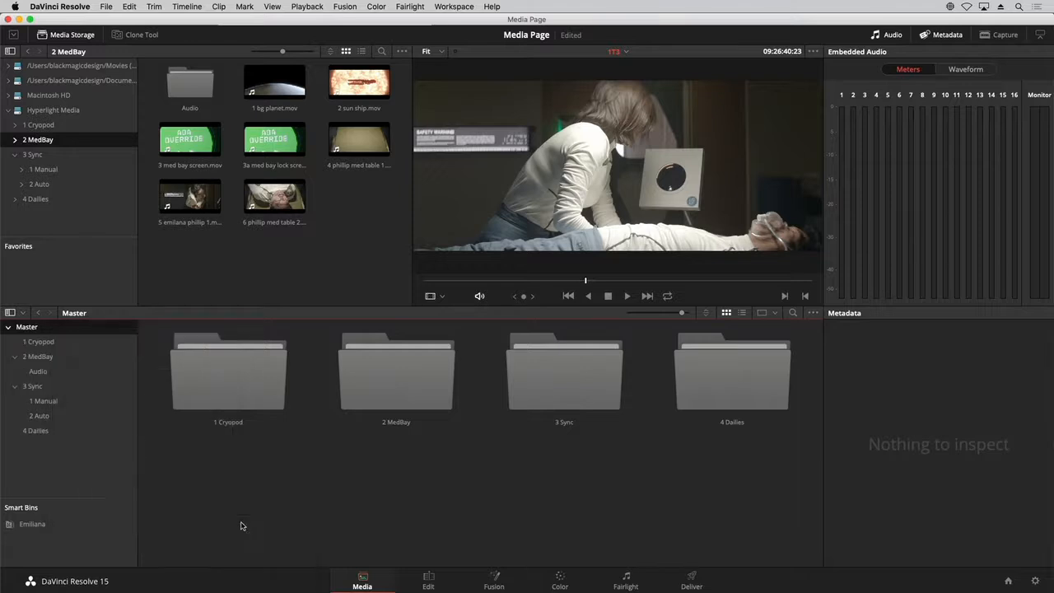
# - Load the 1T3 video clip from the 1 Manual bin into the viewer and play it from its first frame past the slate clap
pyautogui.click(46, 401)
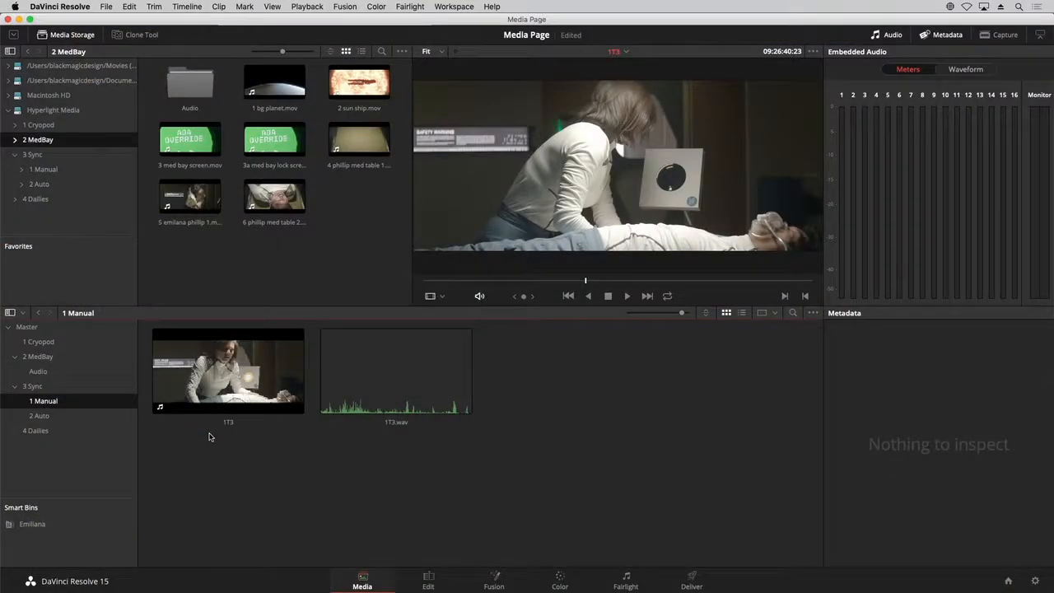
pyautogui.click(230, 410)
pyautogui.click(231, 410)
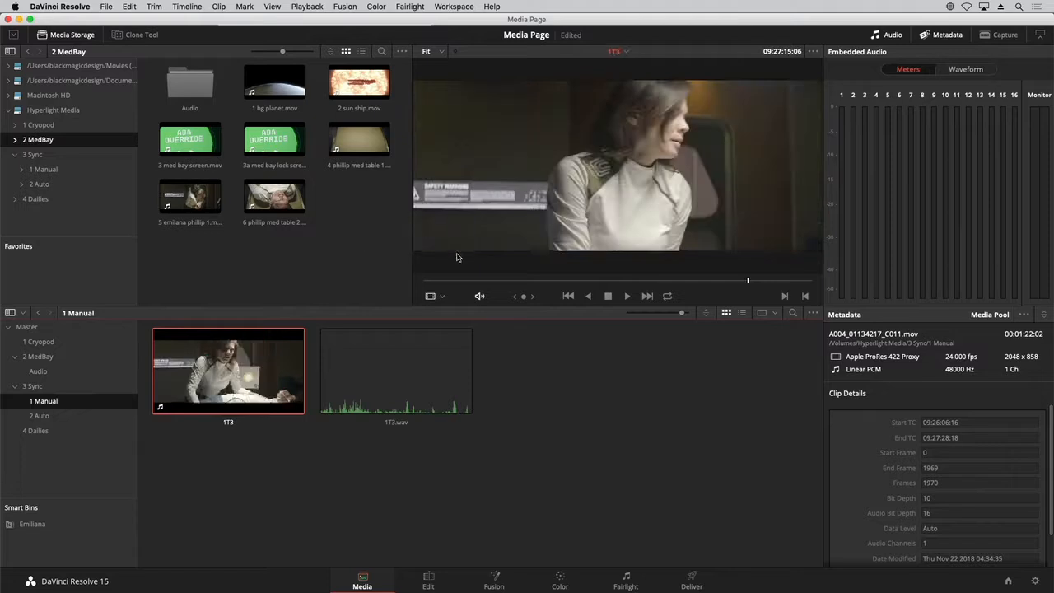
pyautogui.moveTo(464, 281); pyautogui.dragTo(422, 283)
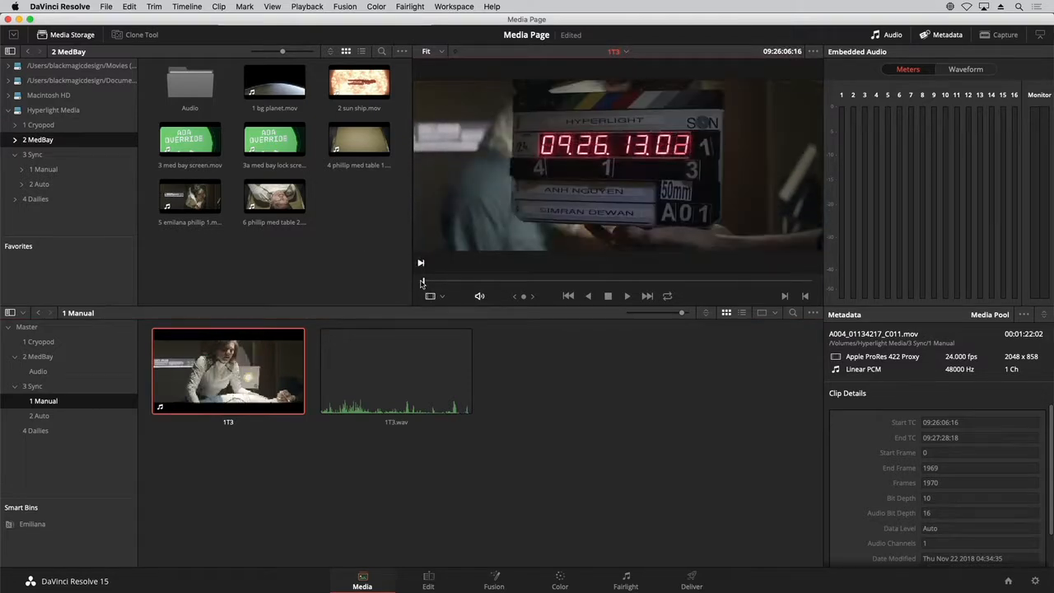
pyautogui.press('space')
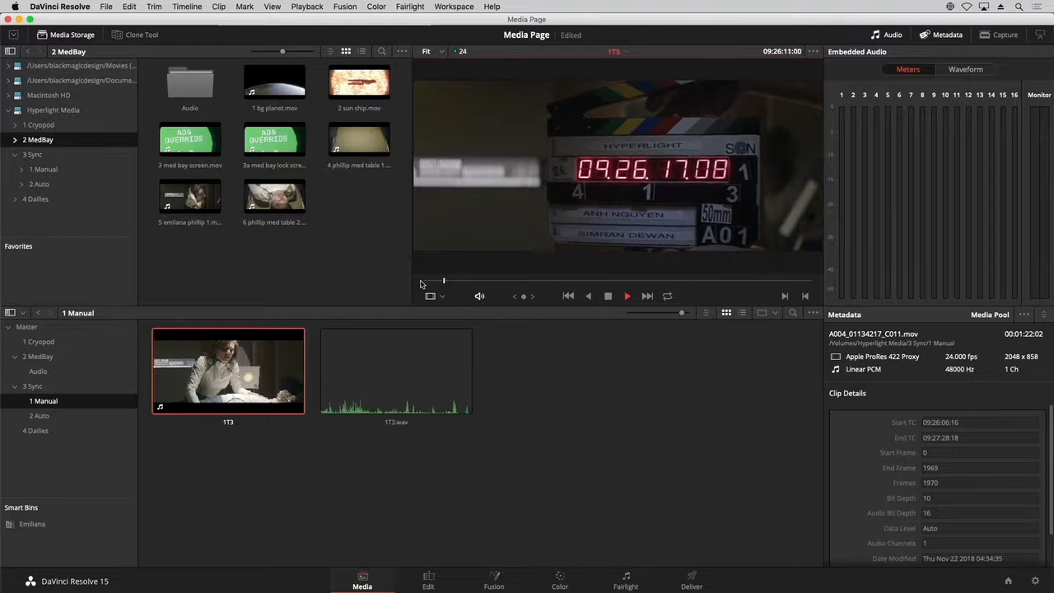
pyautogui.press('space')
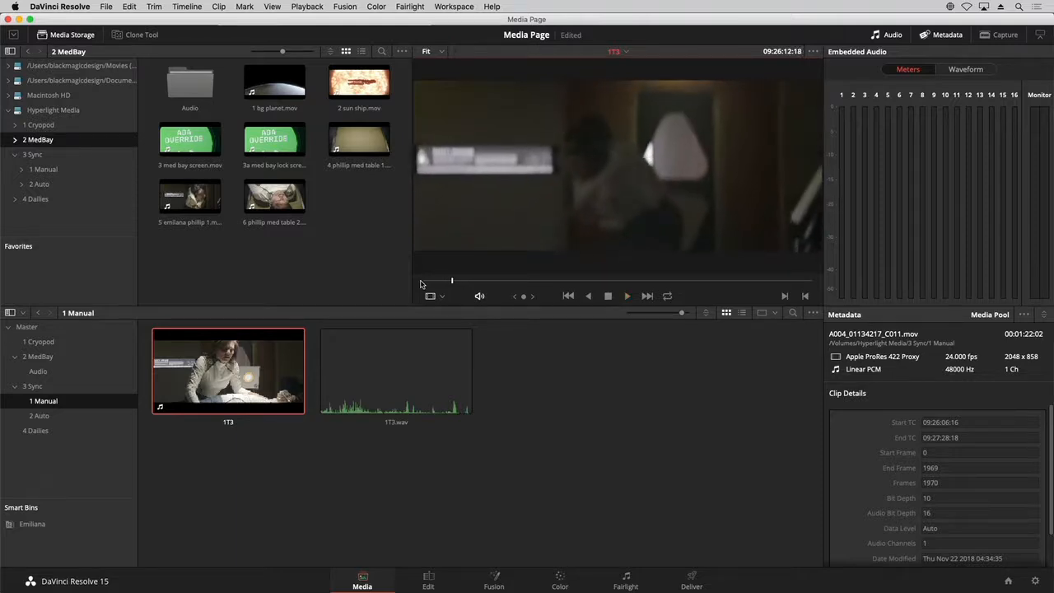
# - Go back frame by frame and park the video playhead where the slate closes, at 09:26:11:13
pyautogui.press('j')
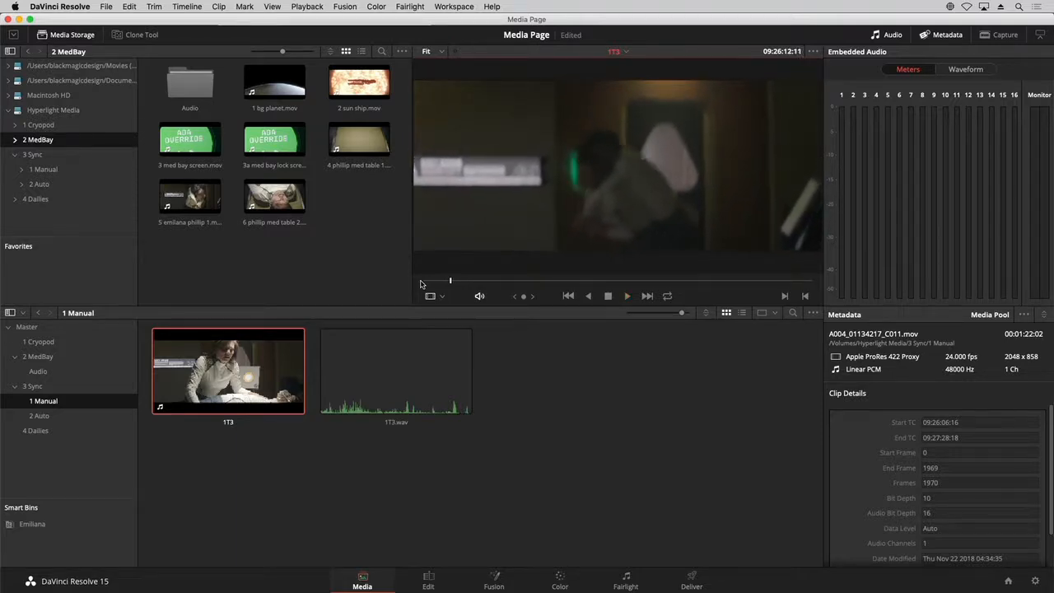
pyautogui.press('Left')
pyautogui.press('Left')
pyautogui.press('Left')
pyautogui.press('Left')
pyautogui.press('Left')
pyautogui.press('Left')
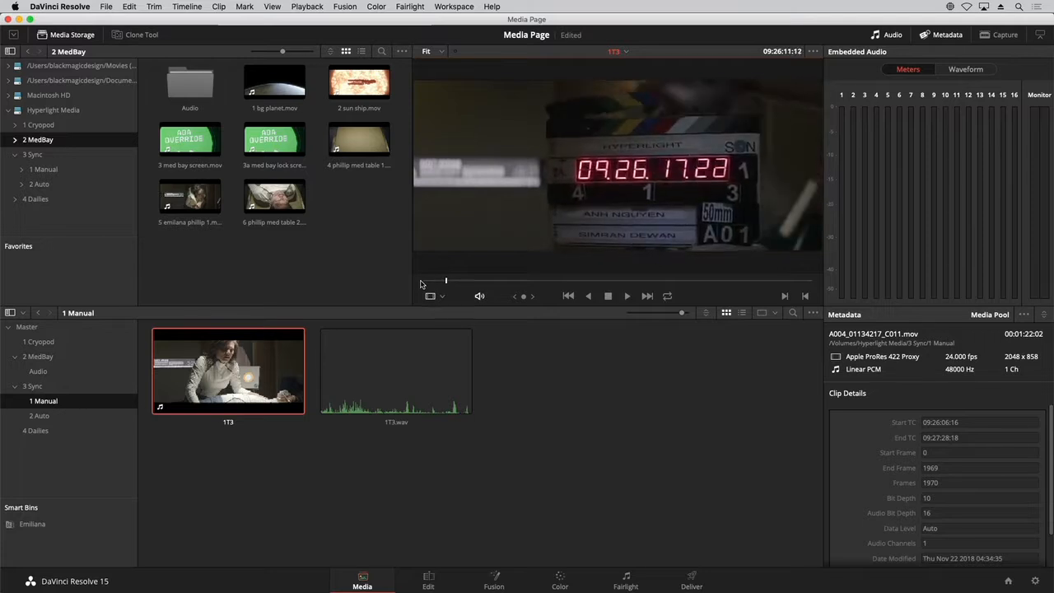
pyautogui.press('Right')
pyautogui.press('Right')
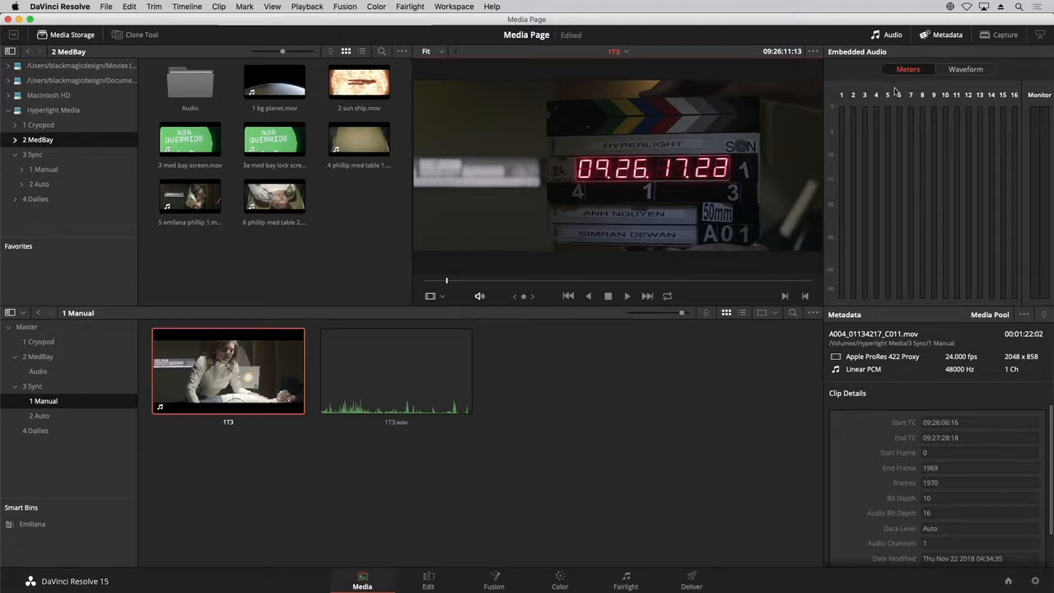
# - Load 1T3.wav into the audio waveform view and park its playhead on the slate clap at 09:26:11:13
pyautogui.click(975, 72)
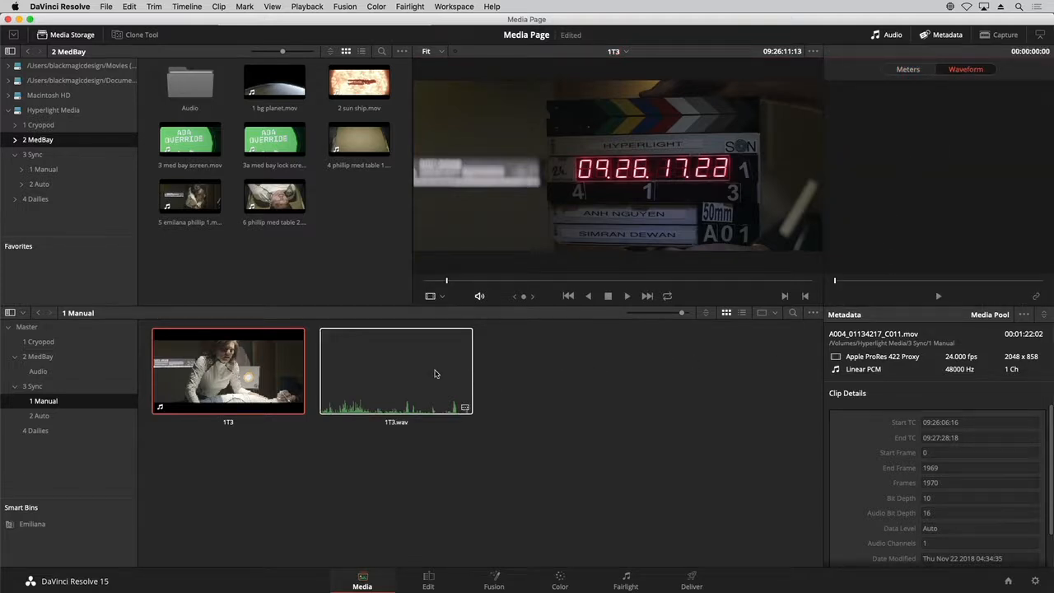
pyautogui.click(435, 370)
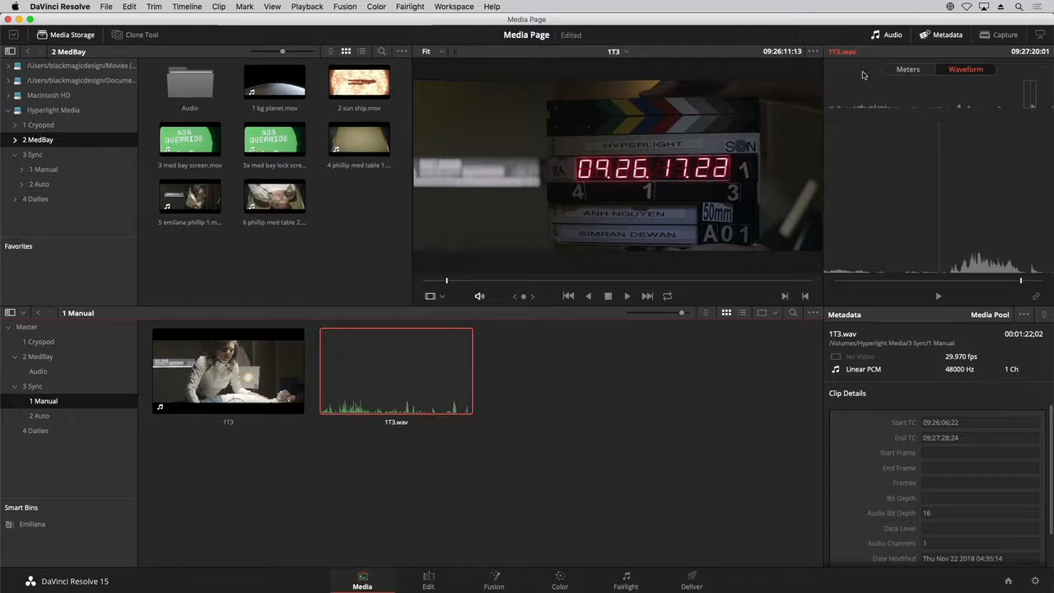
pyautogui.moveTo(848, 106); pyautogui.dragTo(825, 108)
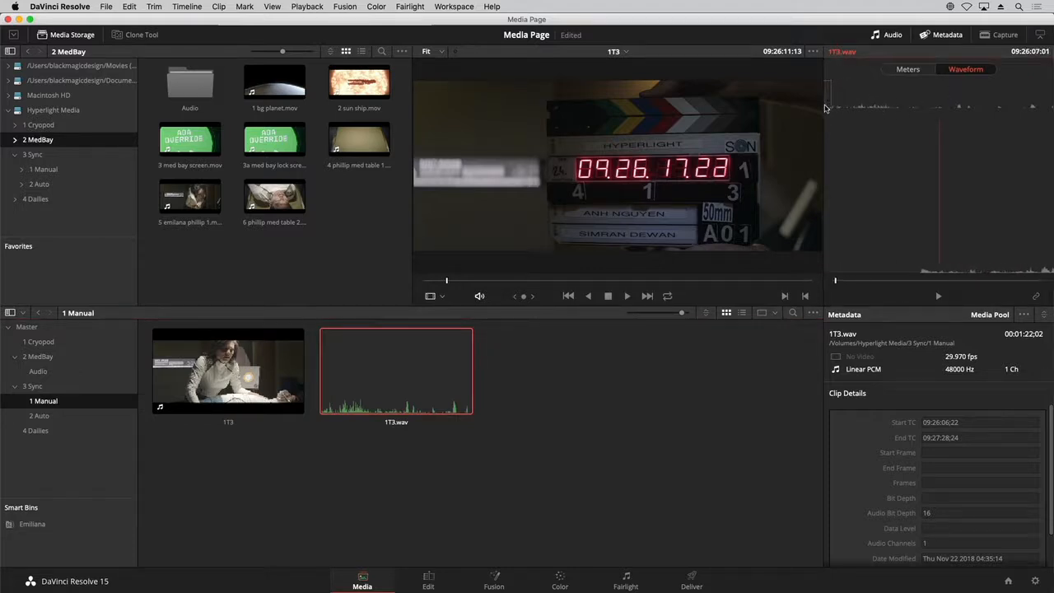
pyautogui.press('space')
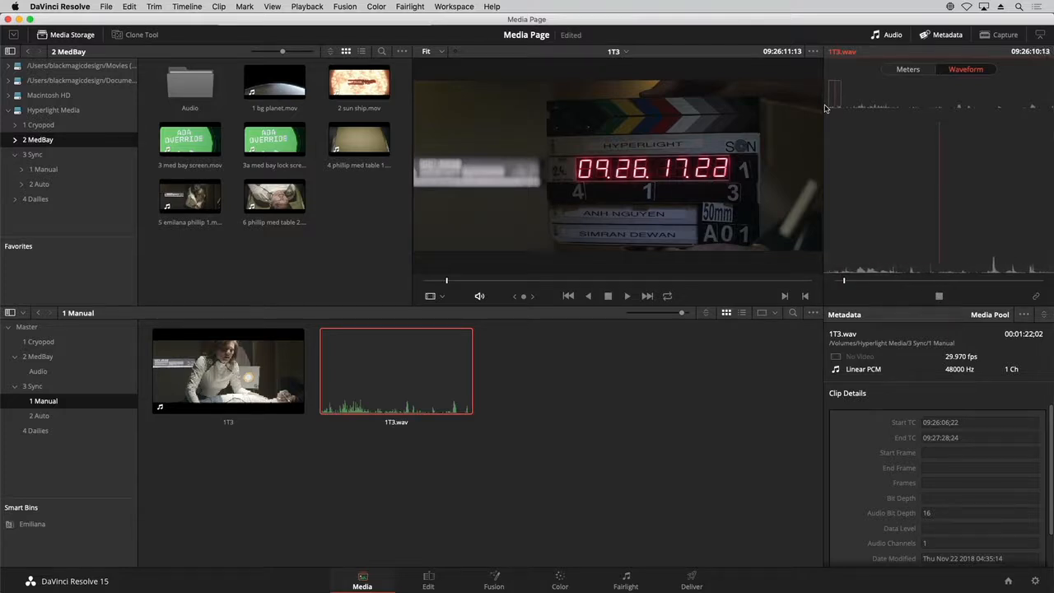
pyautogui.press('space')
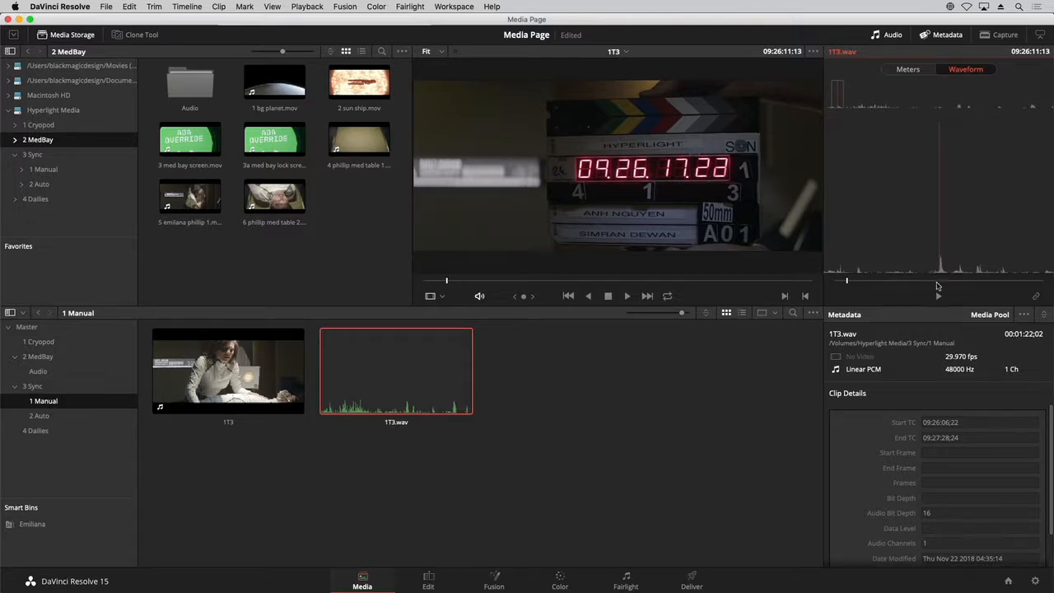
# - Link the 1T3.wav audio to the 1T3 video at the slate clap and play a later section to check the sync
pyautogui.click(1038, 298)
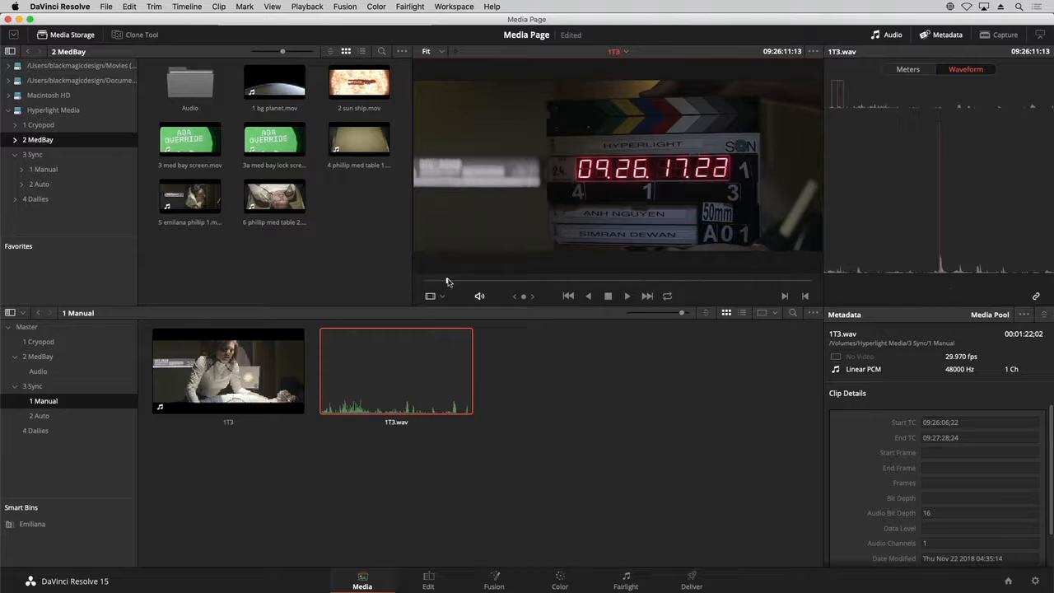
pyautogui.moveTo(447, 282); pyautogui.dragTo(640, 294)
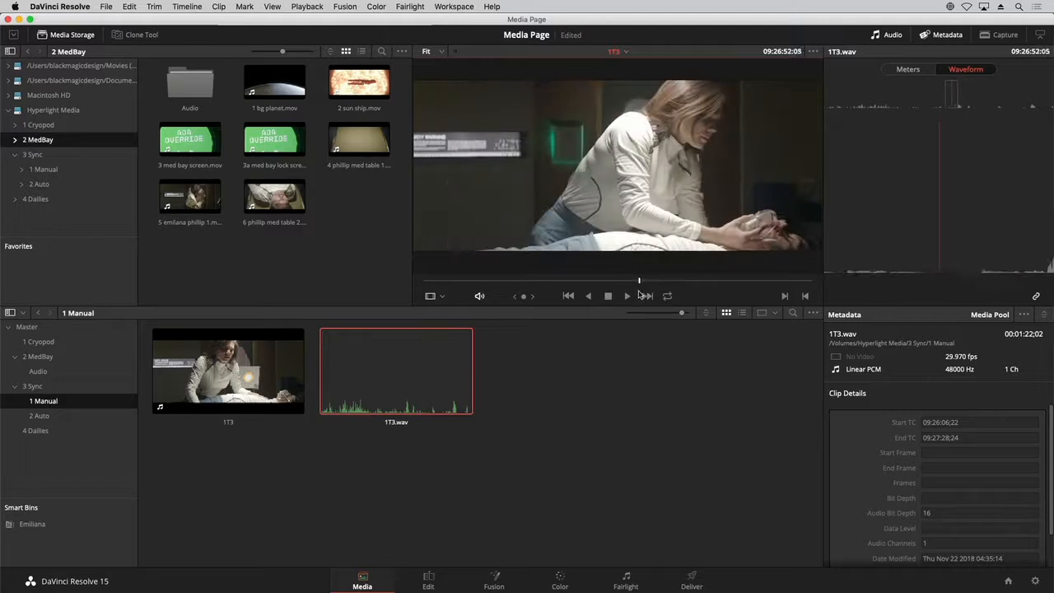
pyautogui.press('space')
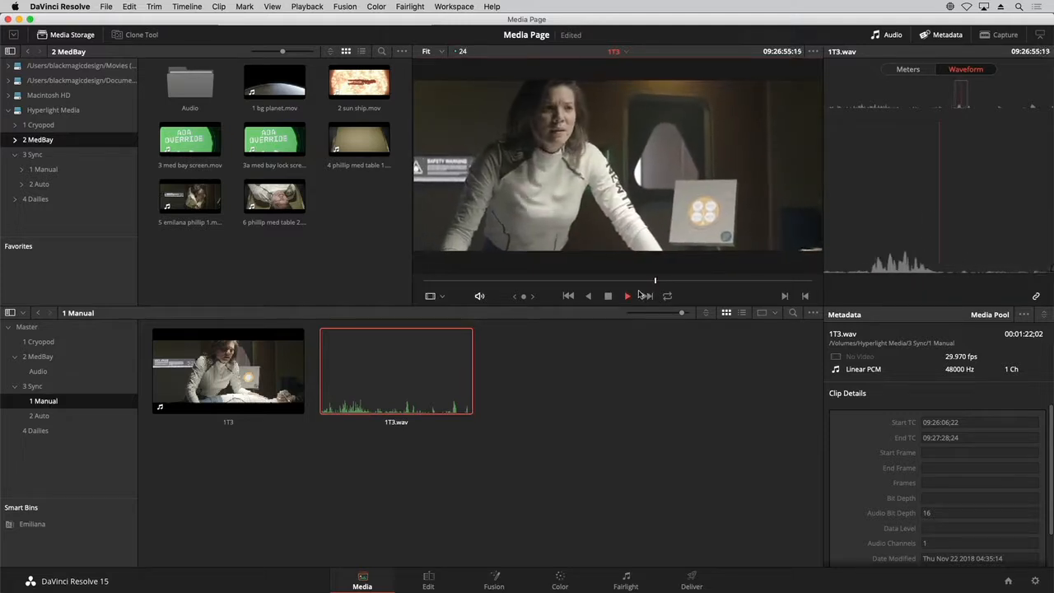
# - Stop playback, open the 2 Auto bin and enlarge its clip thumbnails slightly
pyautogui.press('space')
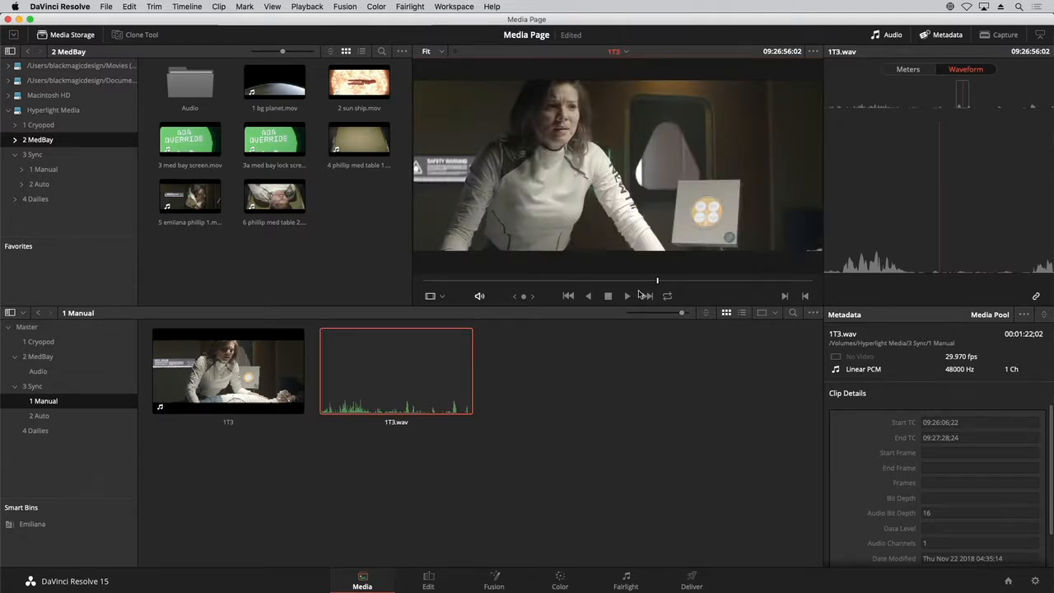
pyautogui.click(613, 359)
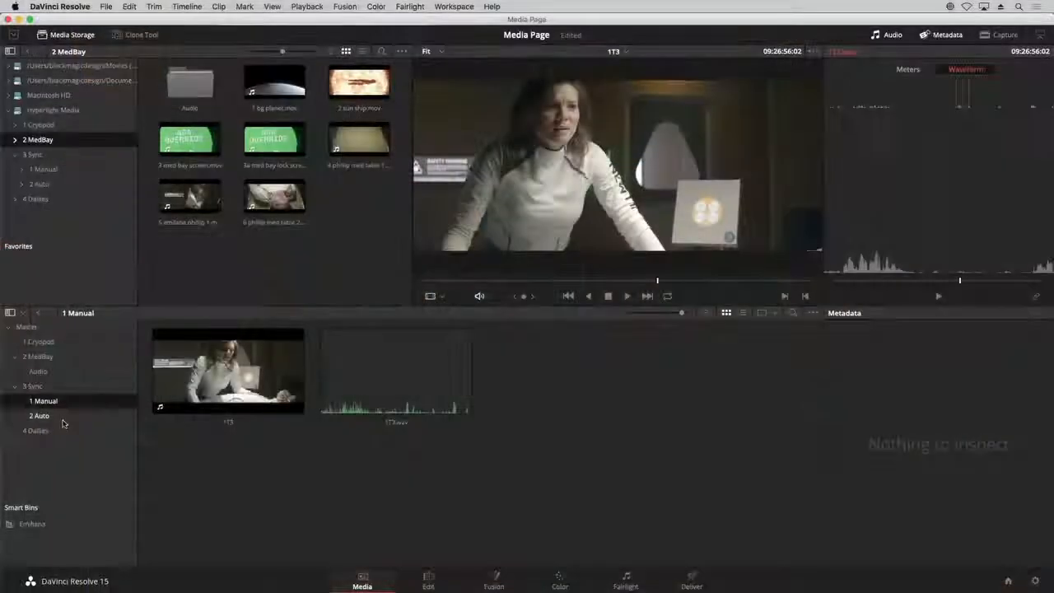
pyautogui.click(62, 417)
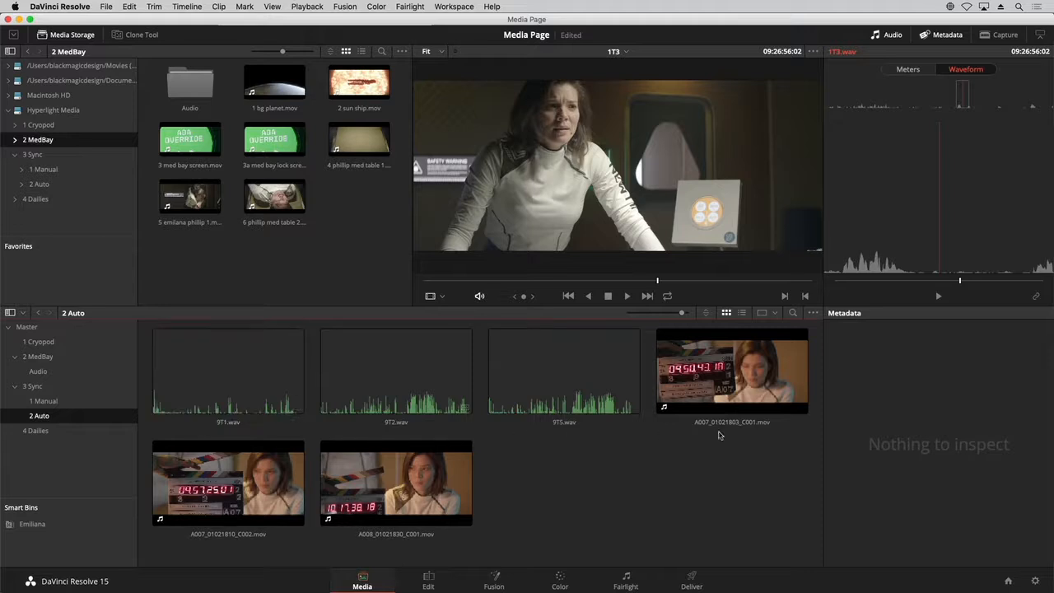
pyautogui.moveTo(681, 315); pyautogui.dragTo(687, 315)
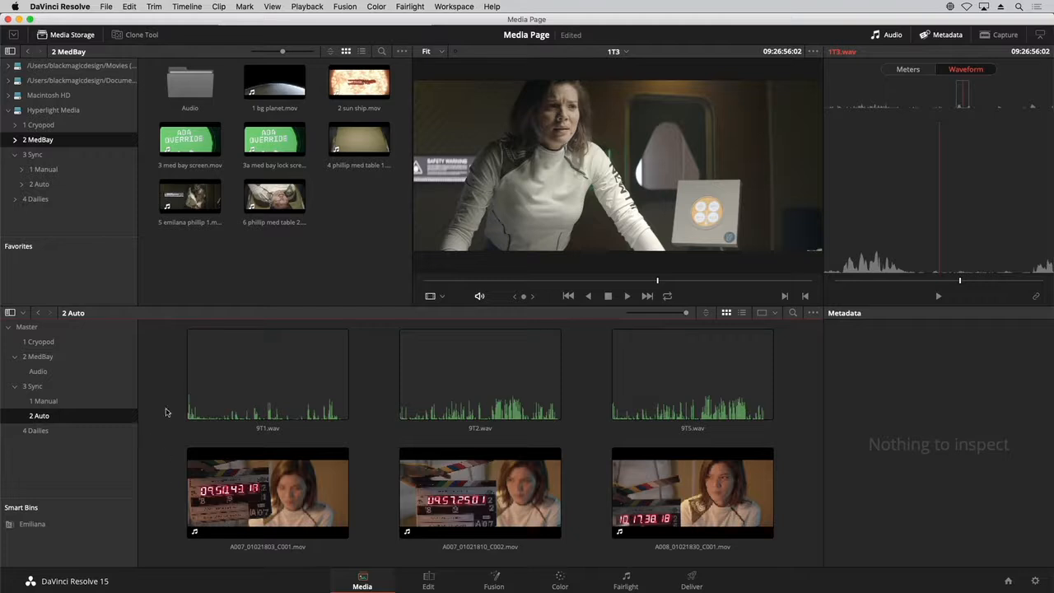
# - Preview 9T1.wav and play a section of A007_01021803_C001.mov to hear its unsynced sound
pyautogui.click(238, 408)
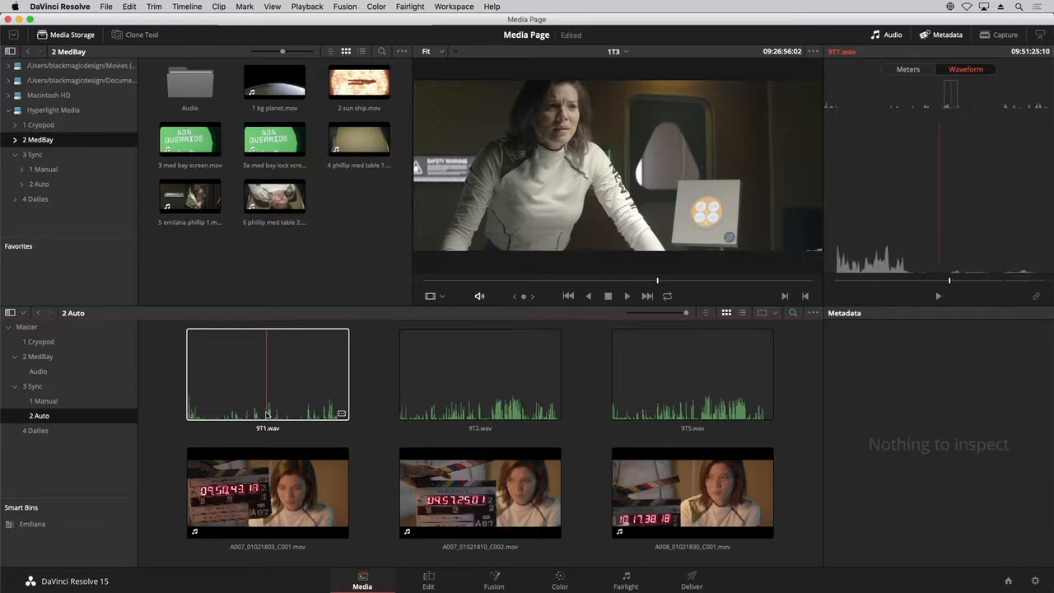
pyautogui.click(247, 480)
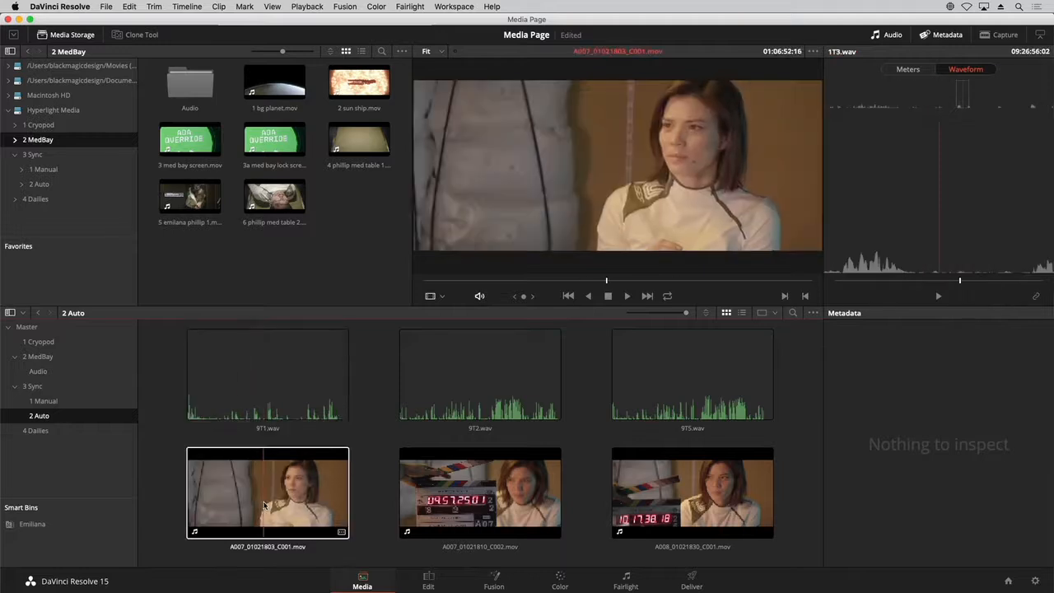
pyautogui.press('space')
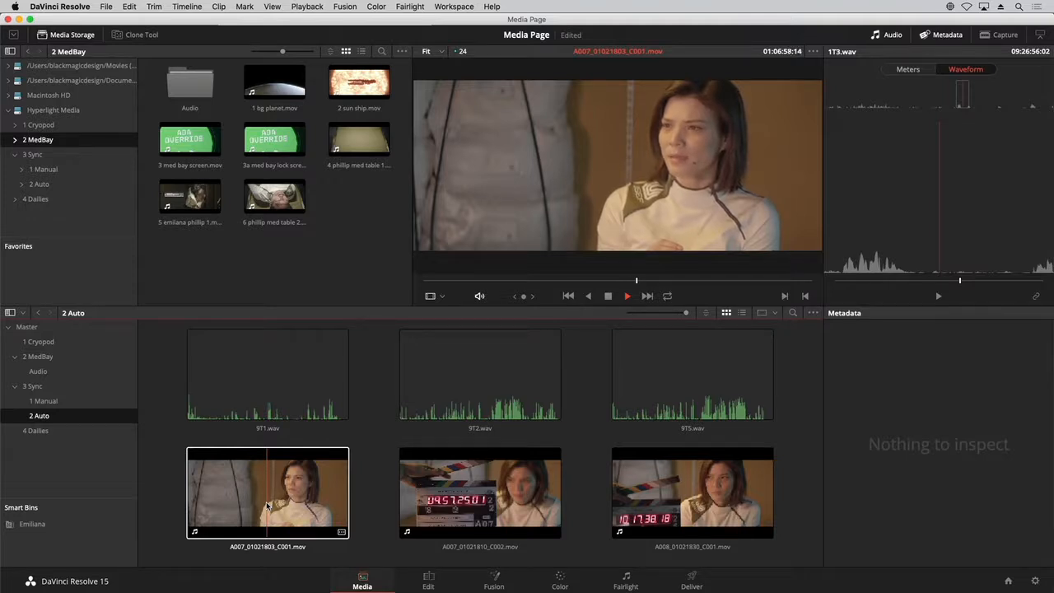
pyautogui.press('space')
pyautogui.click(189, 433)
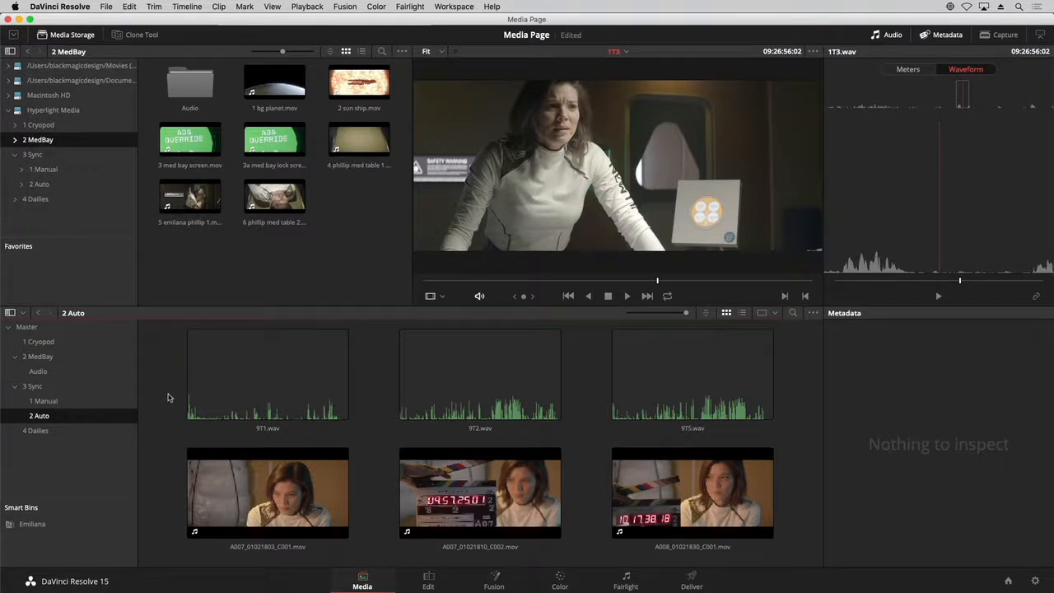
# - Auto-sync 9T1.wav with A007_01021803_C001.mov based on waveform
pyautogui.moveTo(160, 370); pyautogui.dragTo(298, 524)
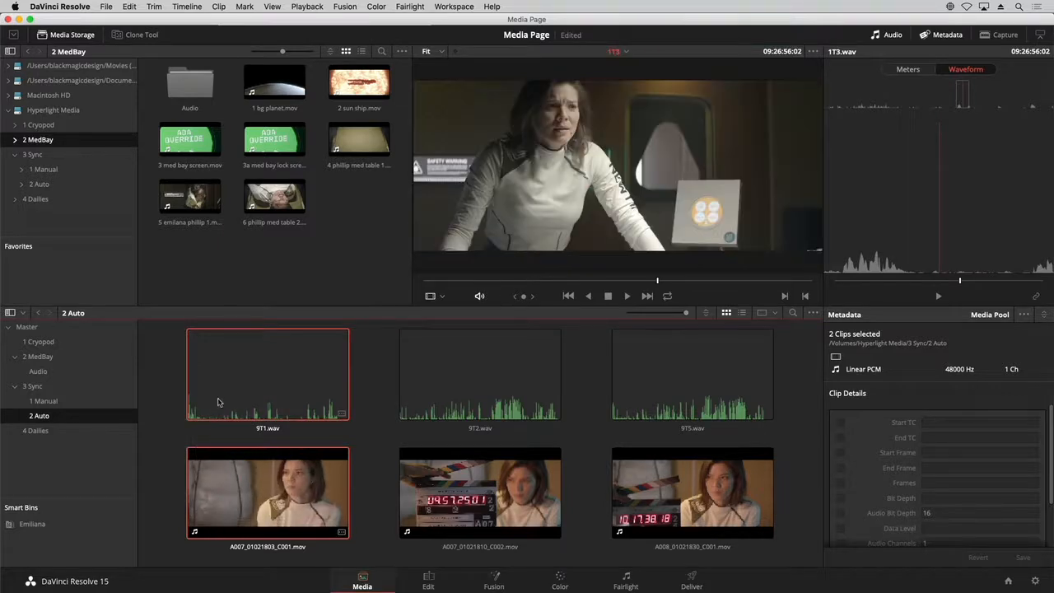
pyautogui.rightClick(238, 377)
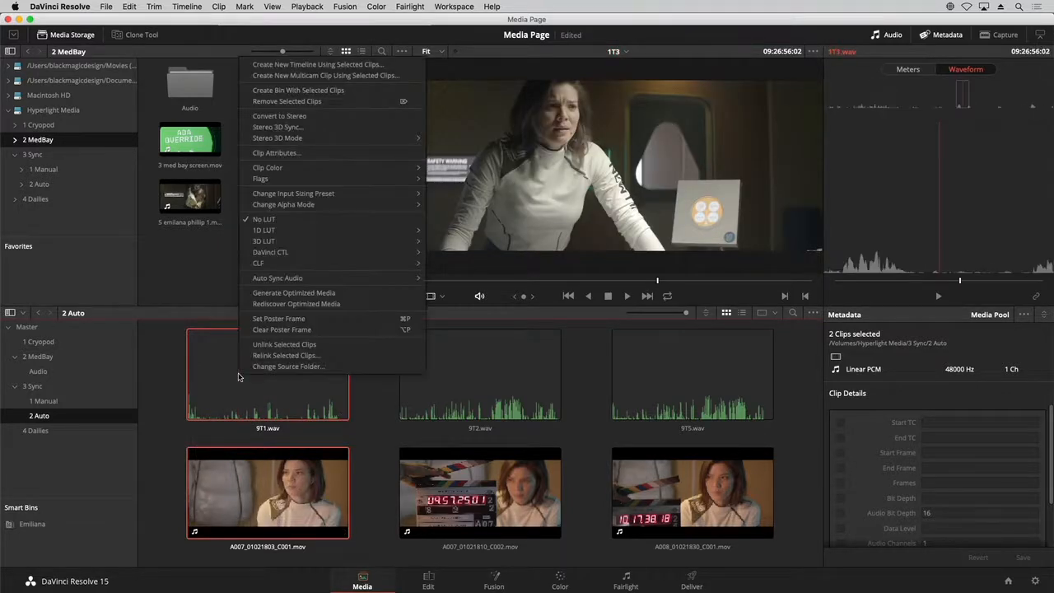
pyautogui.moveTo(300, 280)
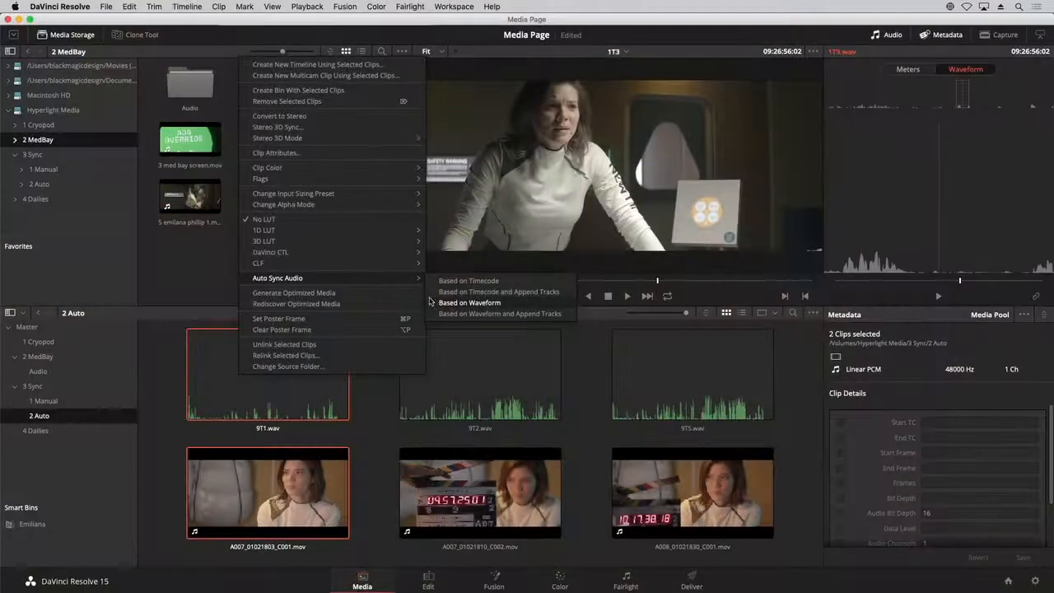
pyautogui.click(431, 303)
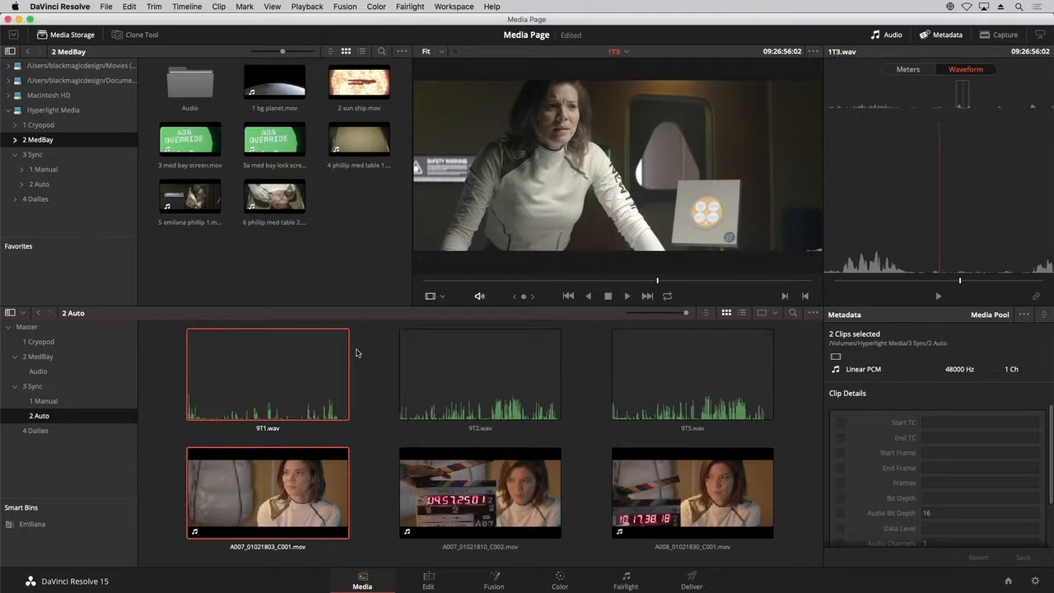
# - Play a section of A007_01021803_C001.mov to check its audio sync
pyautogui.click(356, 354)
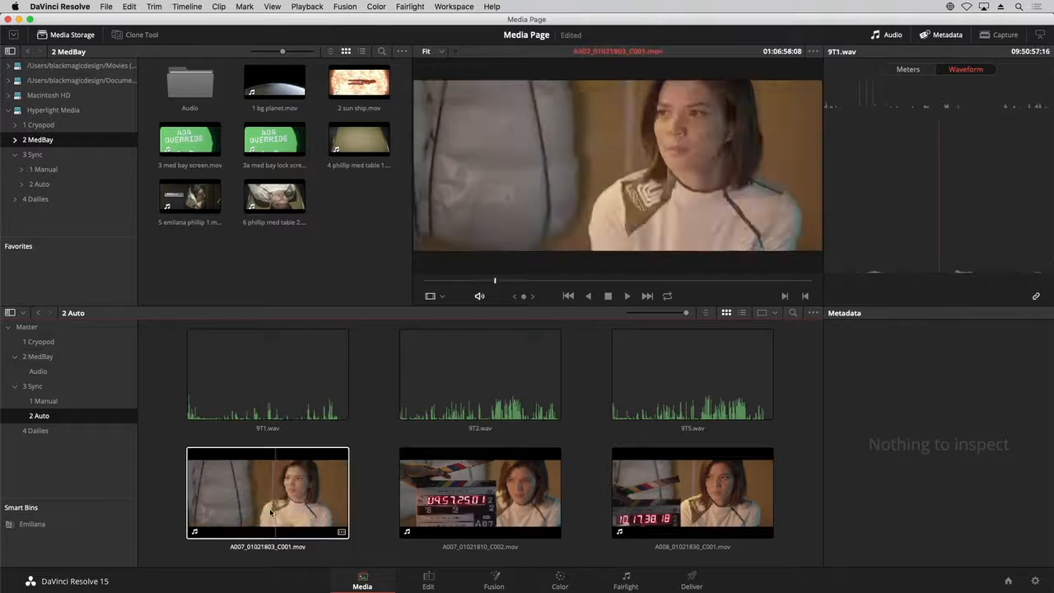
pyautogui.press('space')
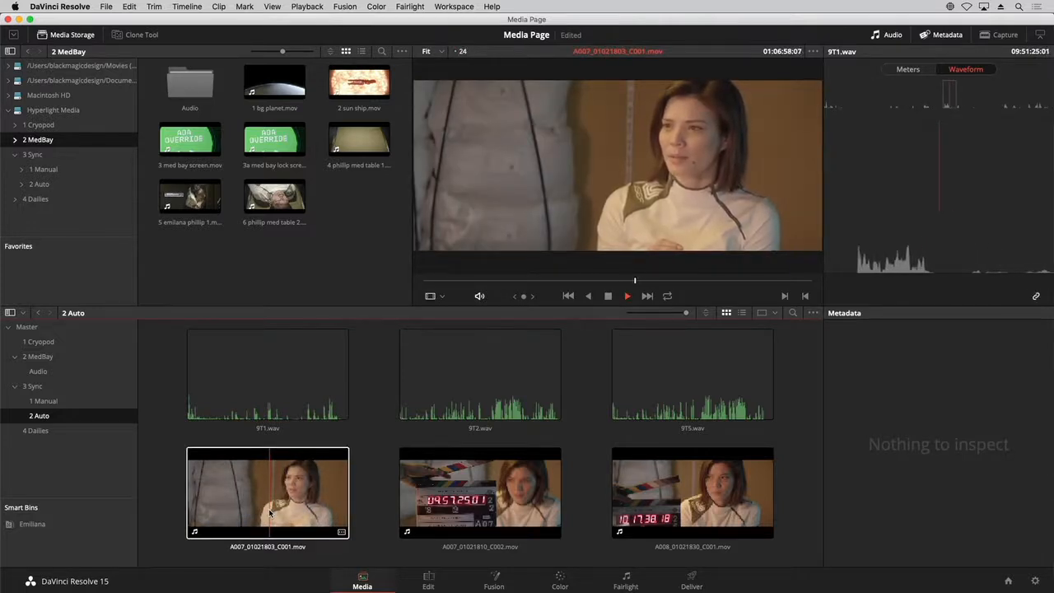
pyautogui.press('space')
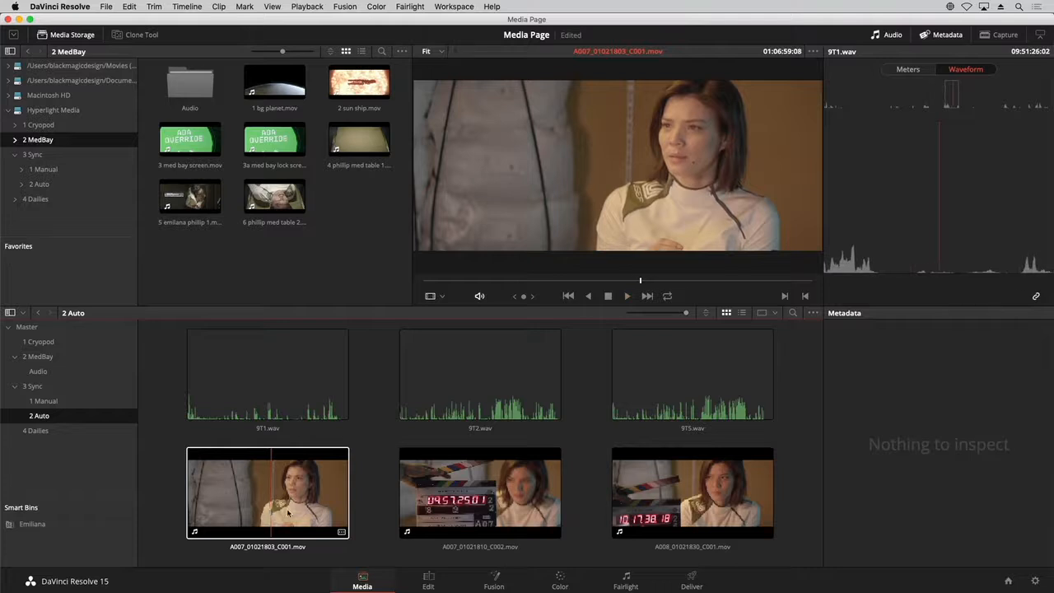
pyautogui.click(369, 449)
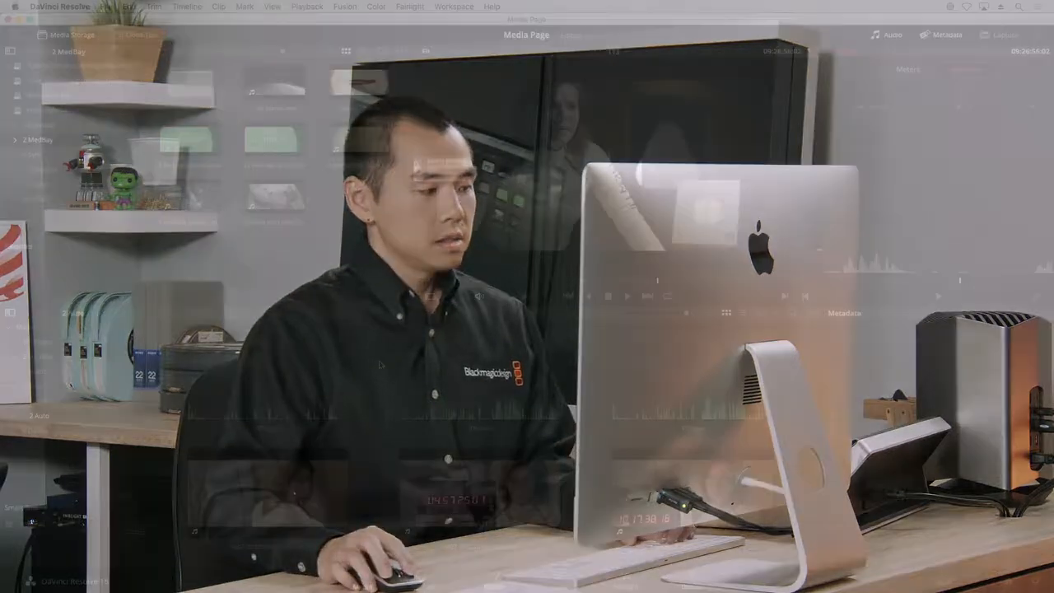
# - Auto-sync 9T2.wav and 9T5.wav with A007_01021810_C002.mov and A008_01021830_C001.mov together, based on waveform
pyautogui.moveTo(373, 352); pyautogui.dragTo(766, 525)
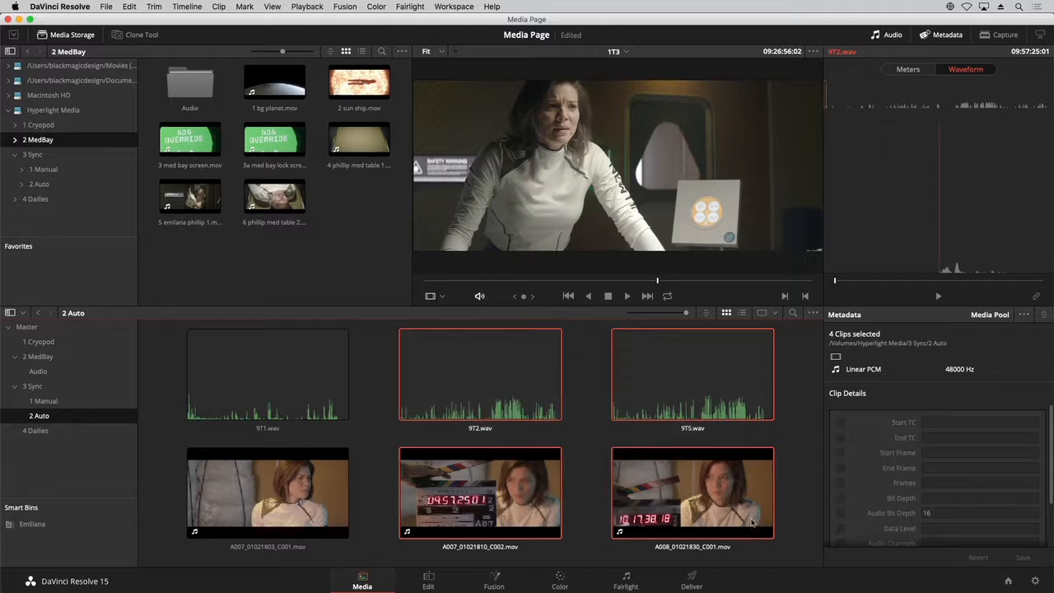
pyautogui.rightClick(486, 378)
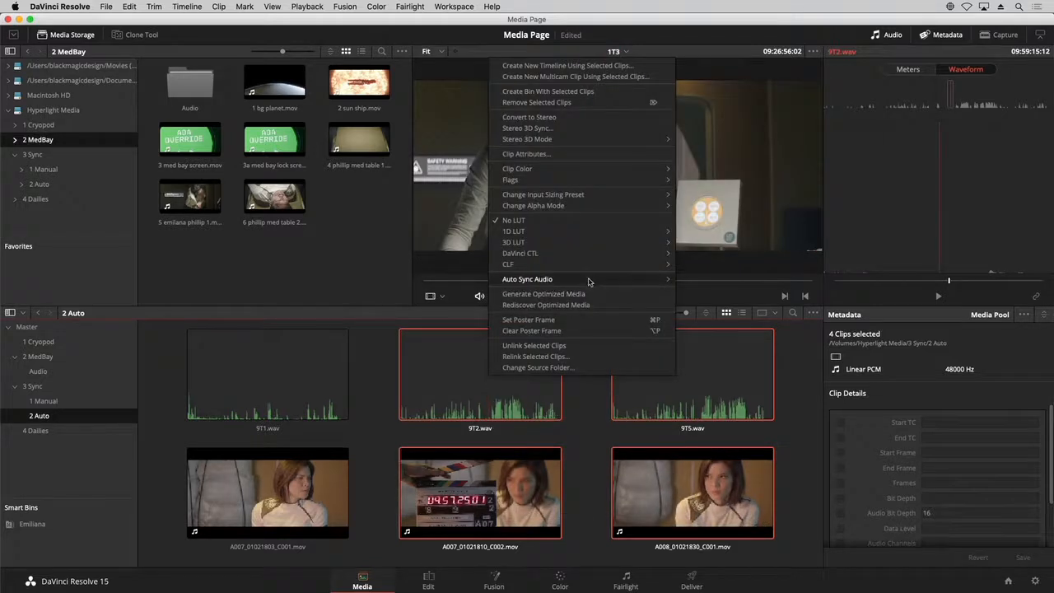
pyautogui.moveTo(590, 280)
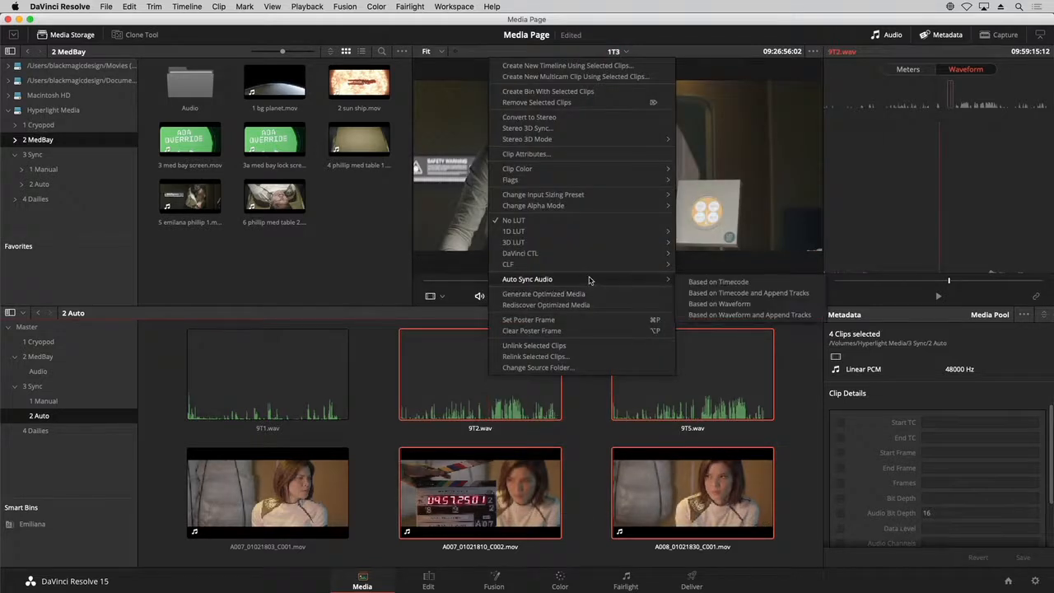
pyautogui.click(705, 305)
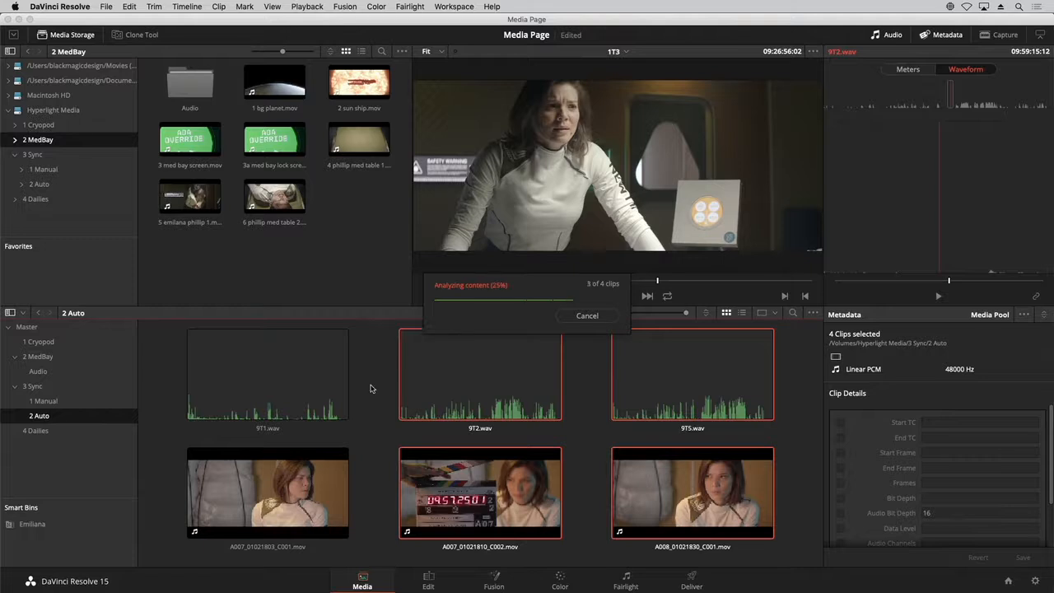
# - Play sections of A007_01021810_C002.mov and A008_01021830_C001.mov to check their audio sync
pyautogui.click(365, 448)
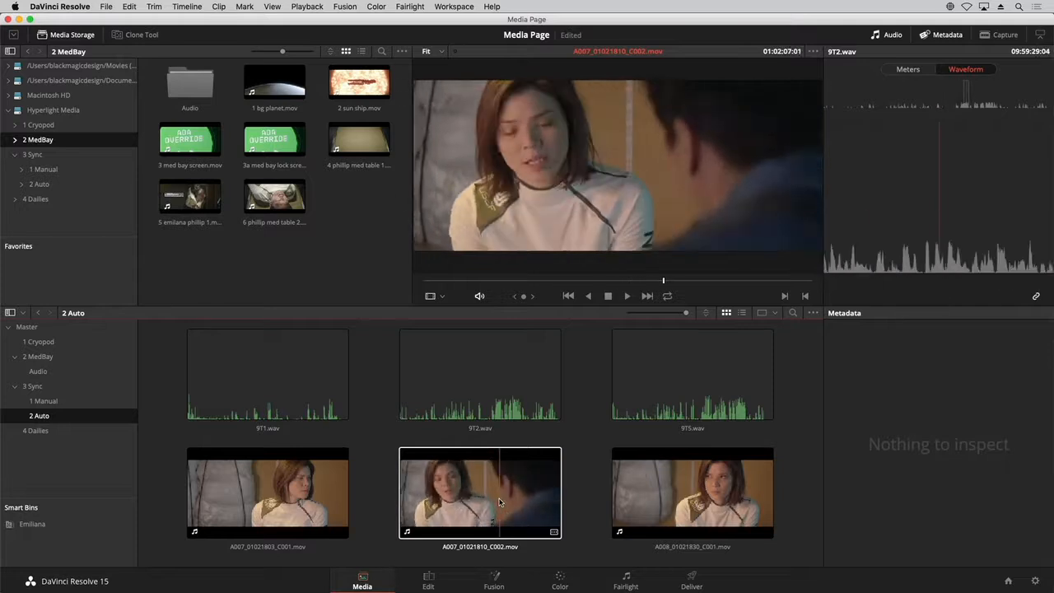
pyautogui.press('space')
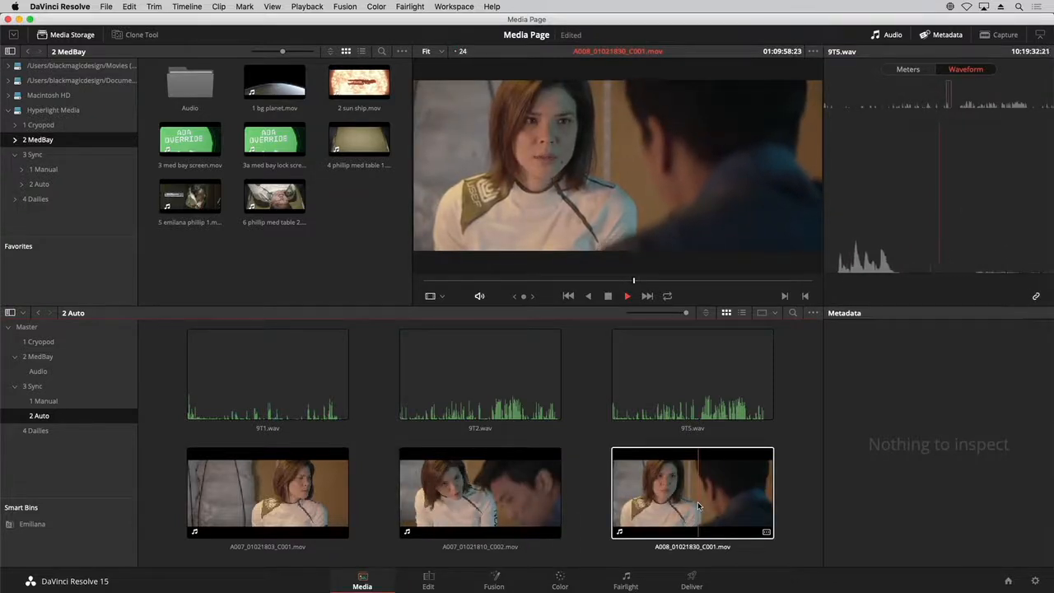
pyautogui.press('space')
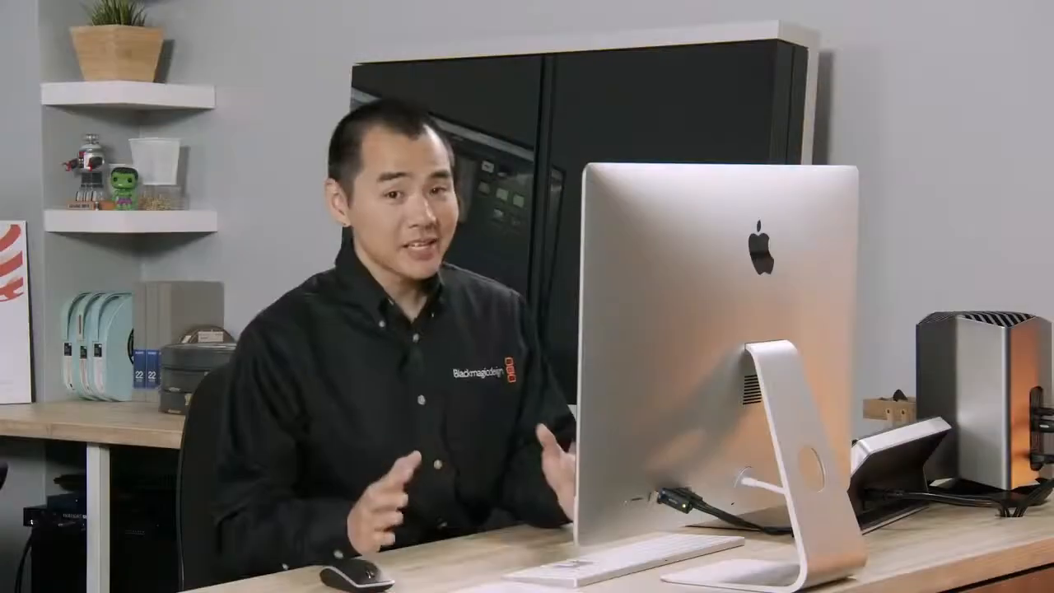
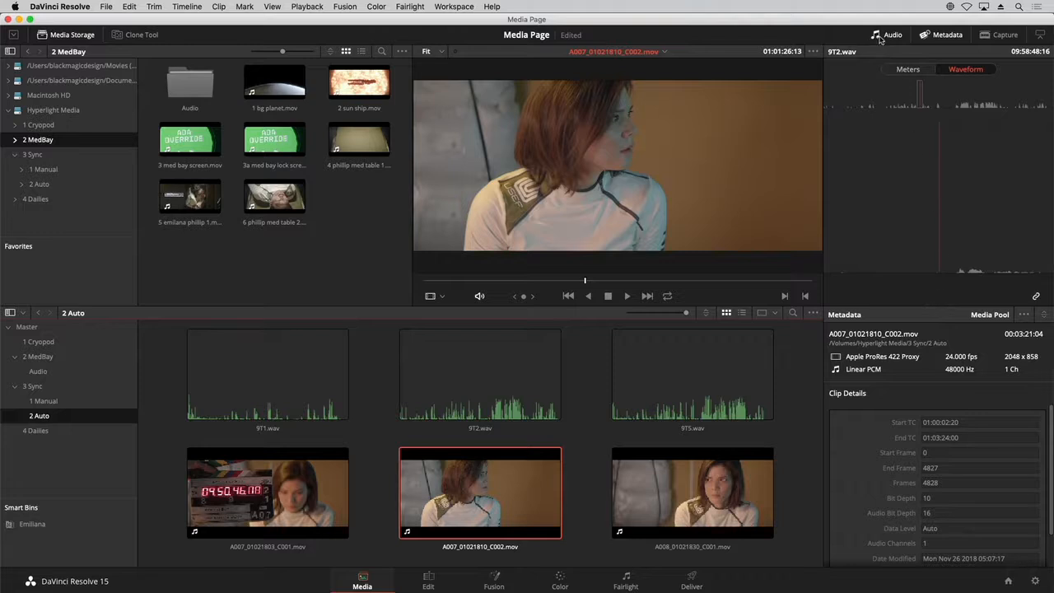
# - Hide the audio waveform display and view the Camera, Stereo3D & VFX and Audio Tracks metadata groups of A007_01021810_C002.mov
pyautogui.click(879, 39)
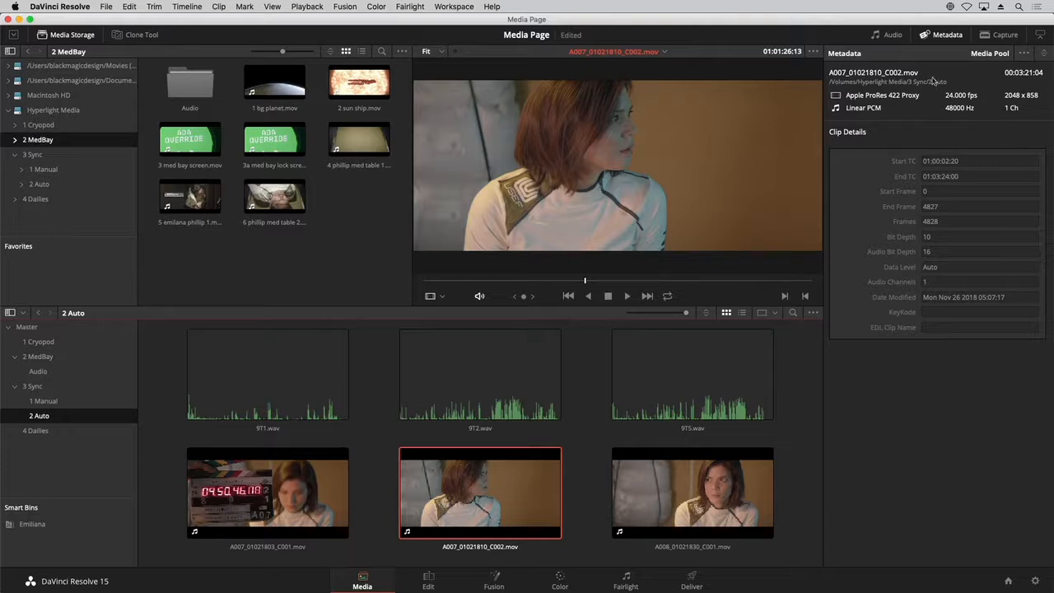
pyautogui.click(1045, 54)
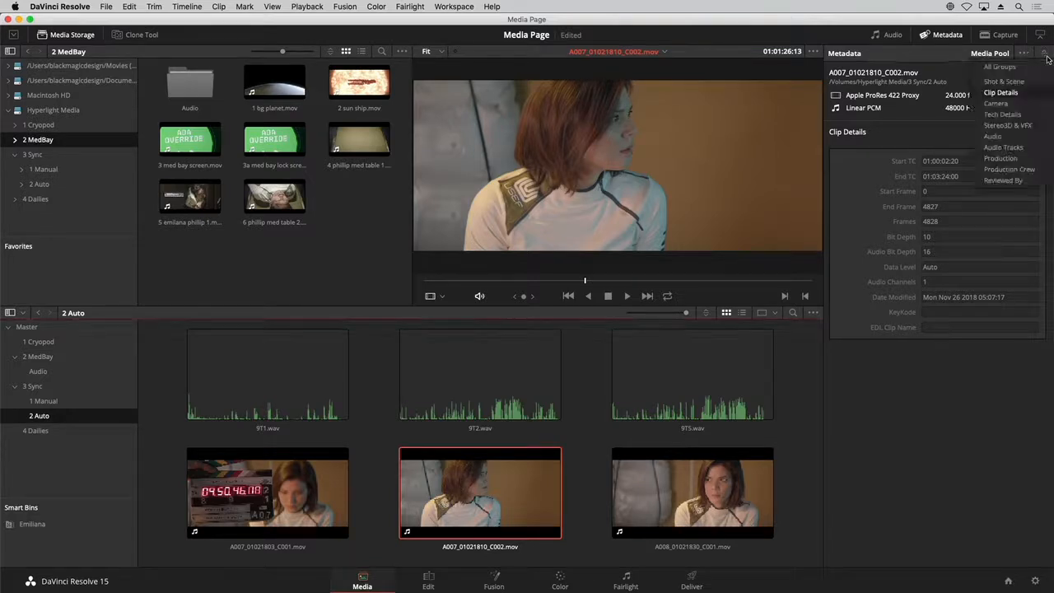
pyautogui.click(996, 103)
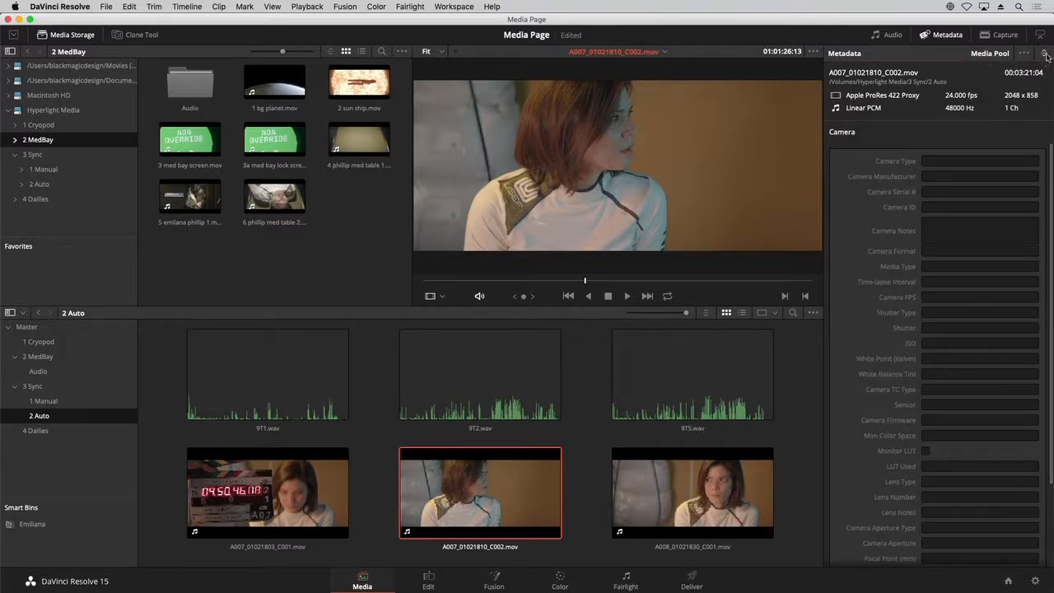
pyautogui.click(1045, 55)
pyautogui.click(1006, 126)
pyautogui.click(1045, 55)
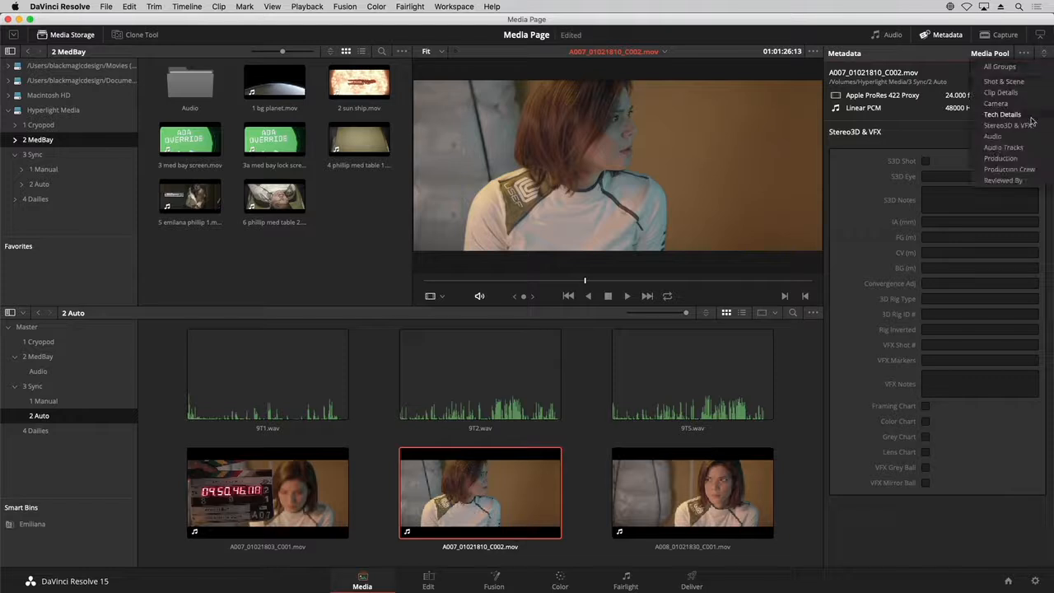
pyautogui.click(1022, 141)
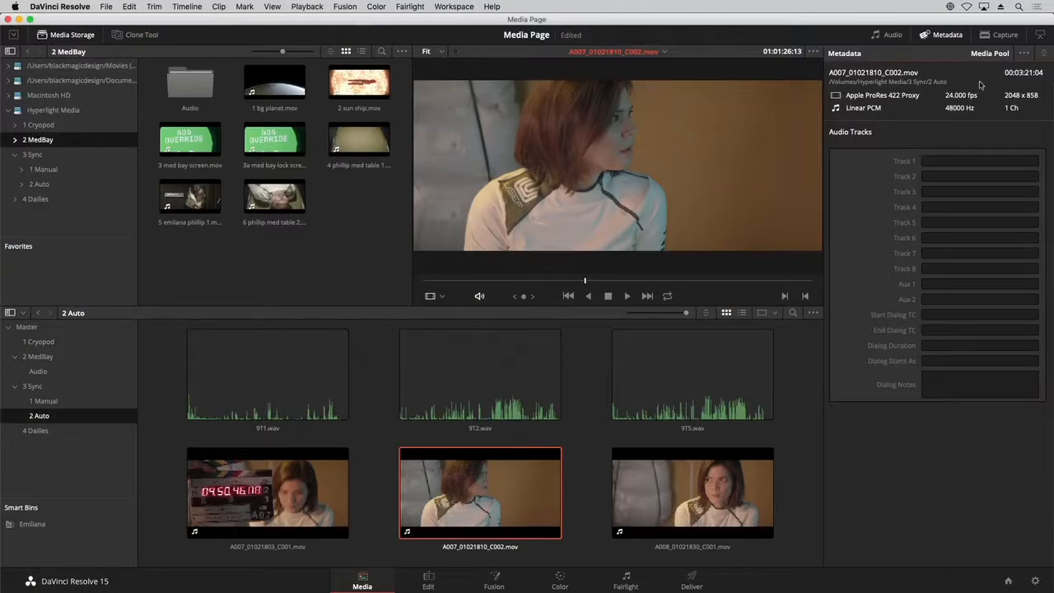
# - Show the Shot & Scene metadata group and add the keywords Emiliana and Medium to A007_01021803_C001.mov
pyautogui.click(1044, 55)
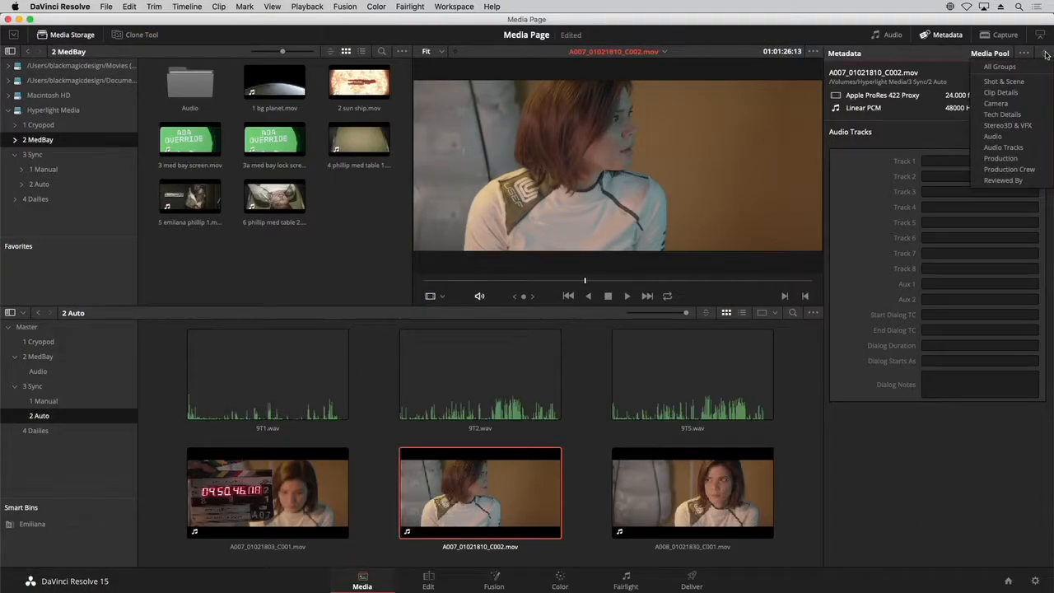
pyautogui.click(1004, 81)
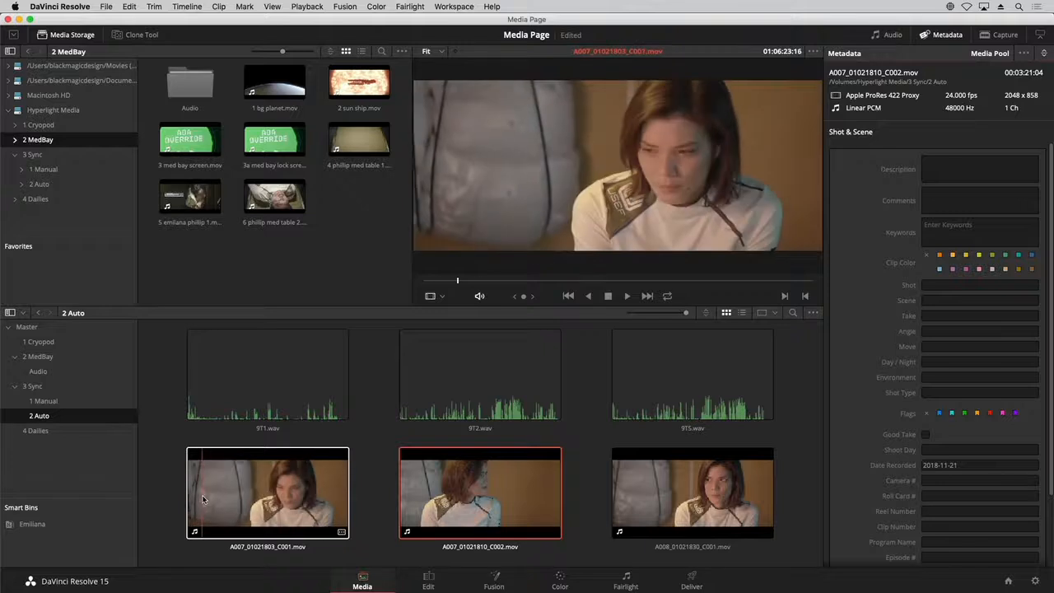
pyautogui.click(315, 500)
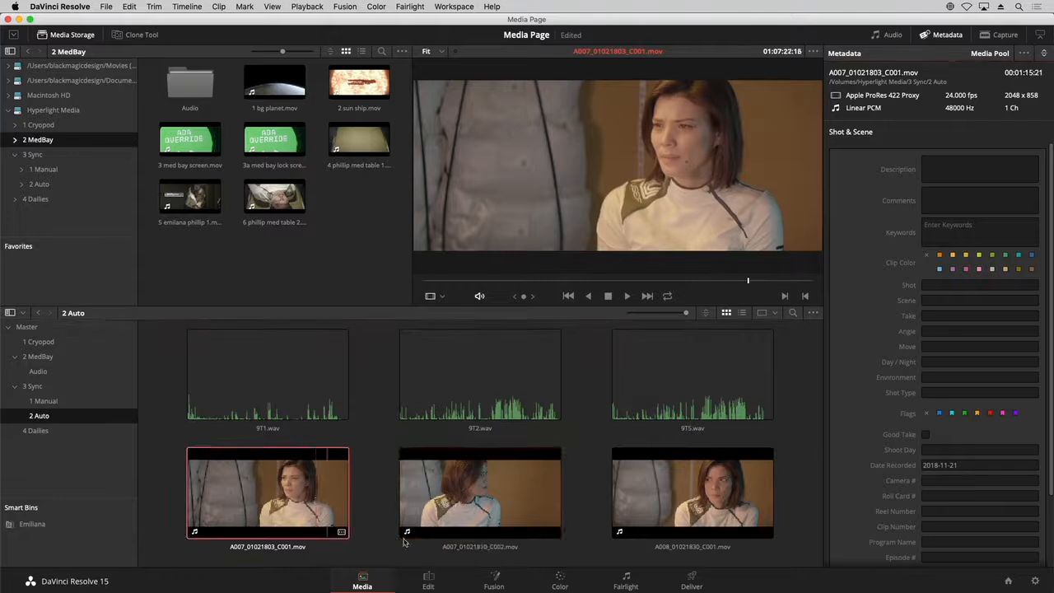
pyautogui.click(950, 224)
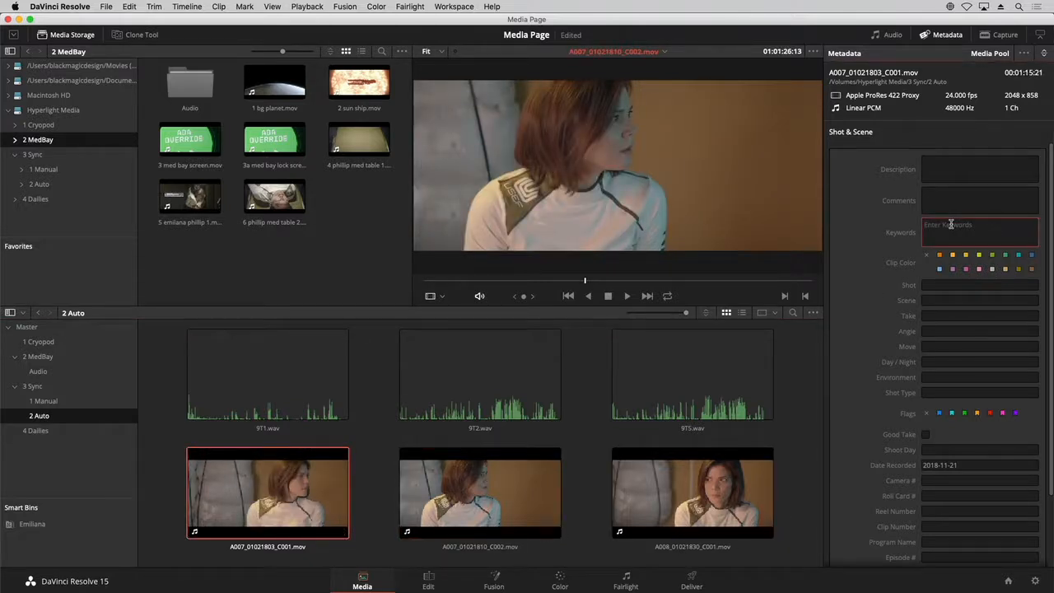
pyautogui.write('Emil')
pyautogui.press('Return')
pyautogui.write('Med')
pyautogui.press('Return')
pyautogui.click(810, 436)
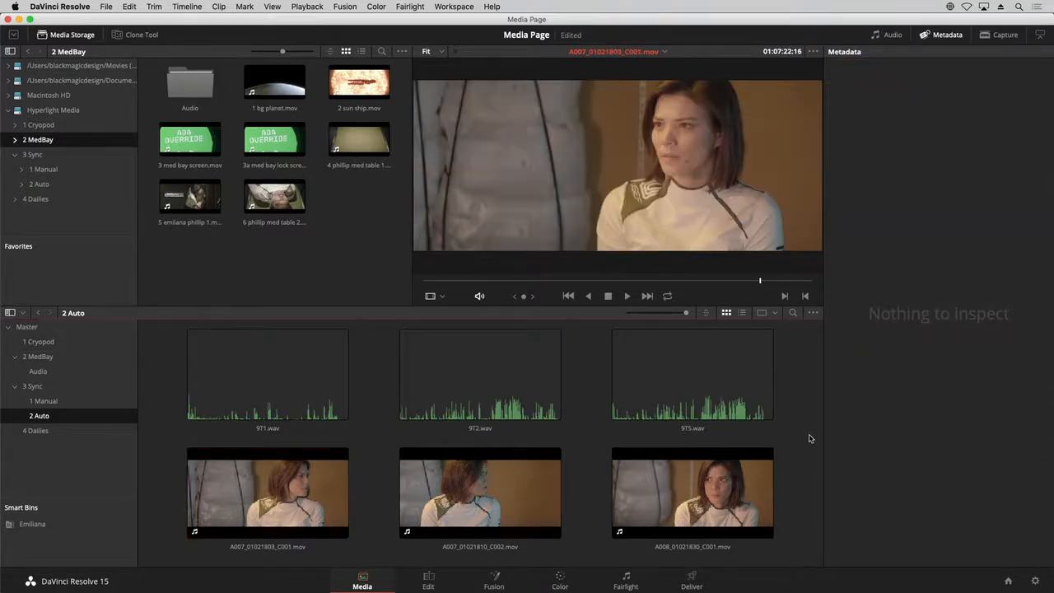
pyautogui.click(330, 475)
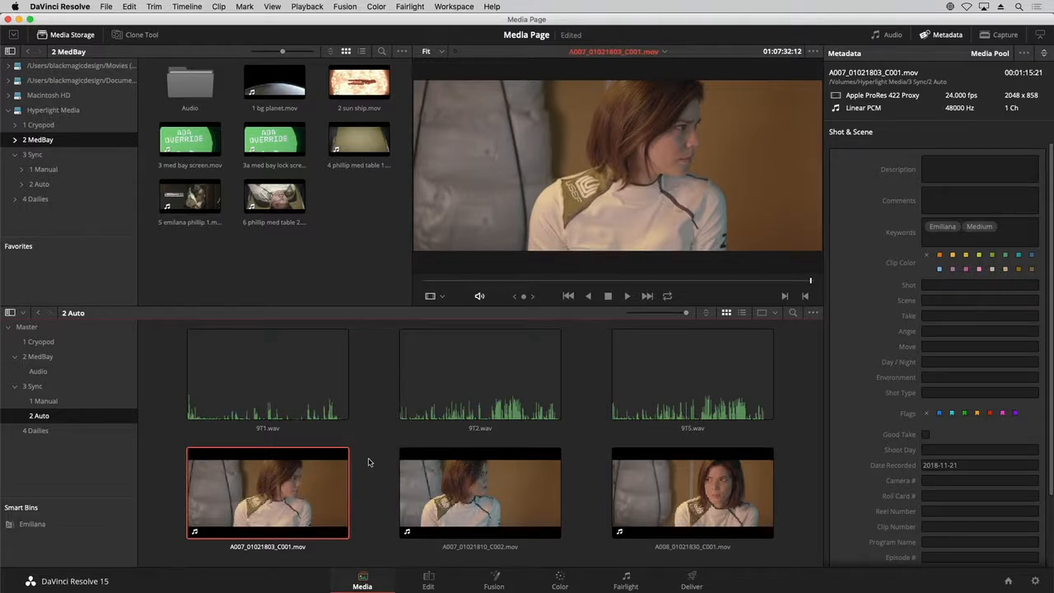
# - Add the keywords Emiliana, Phillip and Over to A007_01021810_C002.mov and A008_01021830_C001.mov together and save the metadata
pyautogui.moveTo(368, 462); pyautogui.dragTo(779, 521)
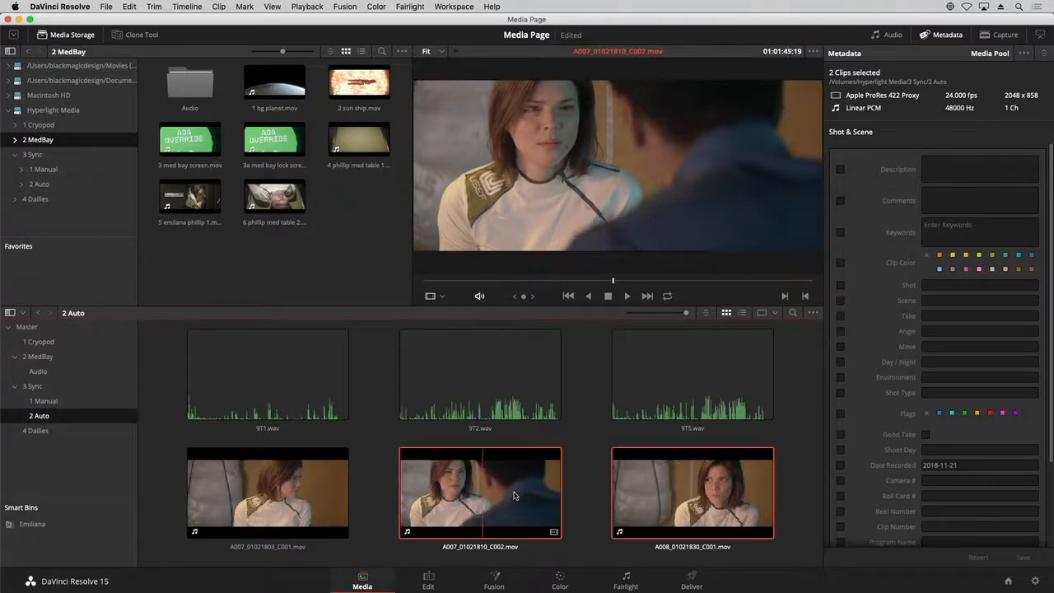
pyautogui.click(963, 229)
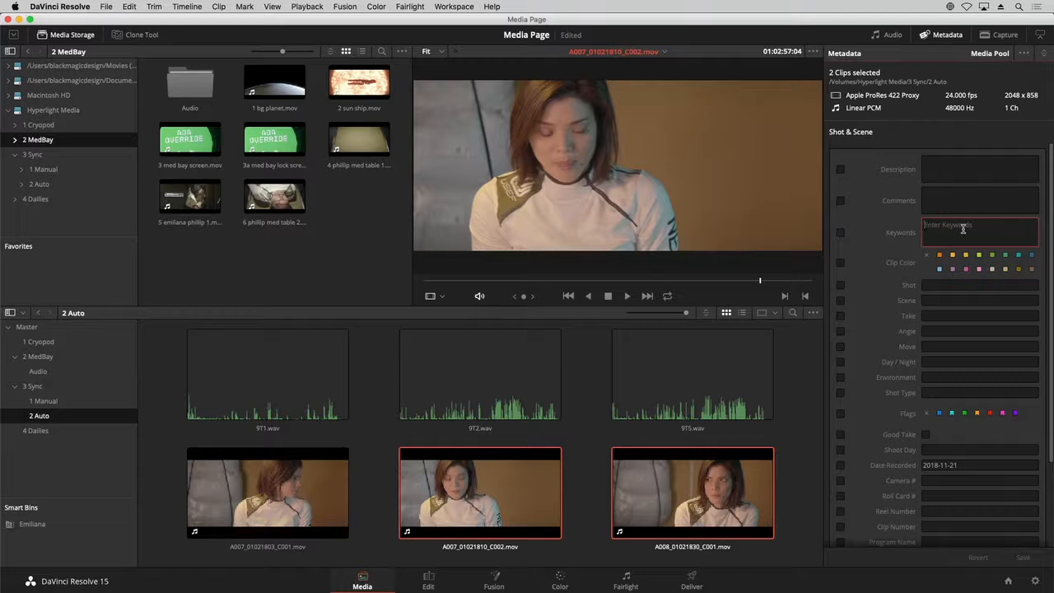
pyautogui.write('Emiliana')
pyautogui.press('Return')
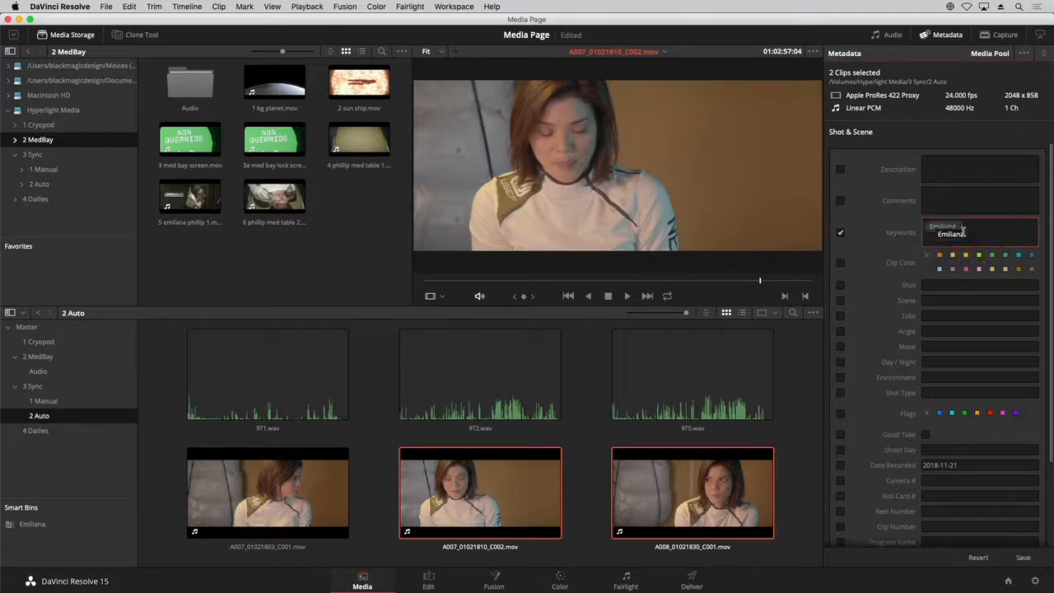
pyautogui.write('Phillip')
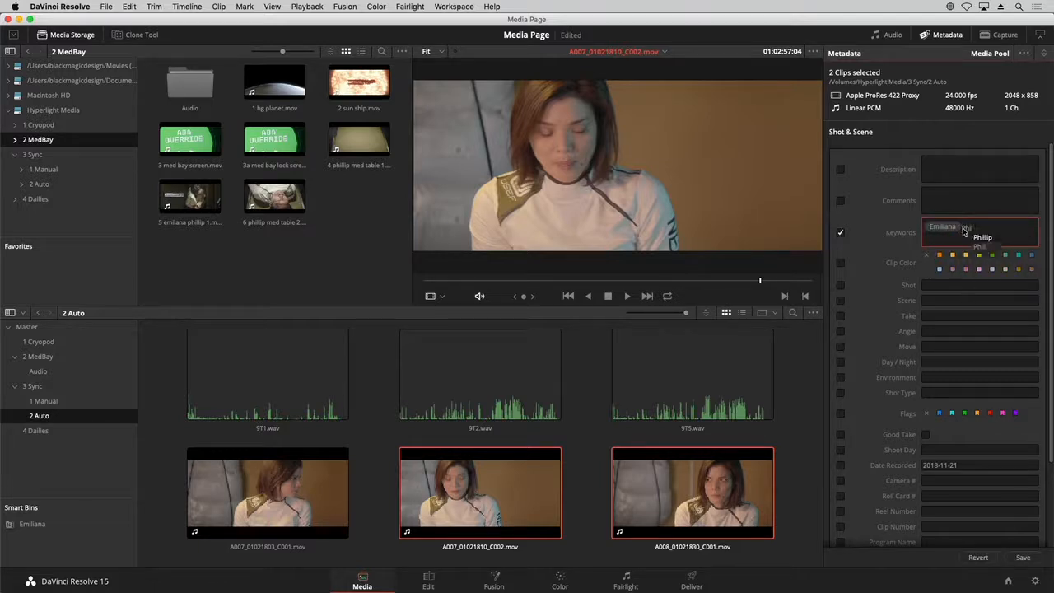
pyautogui.press('Return')
pyautogui.write('Ove')
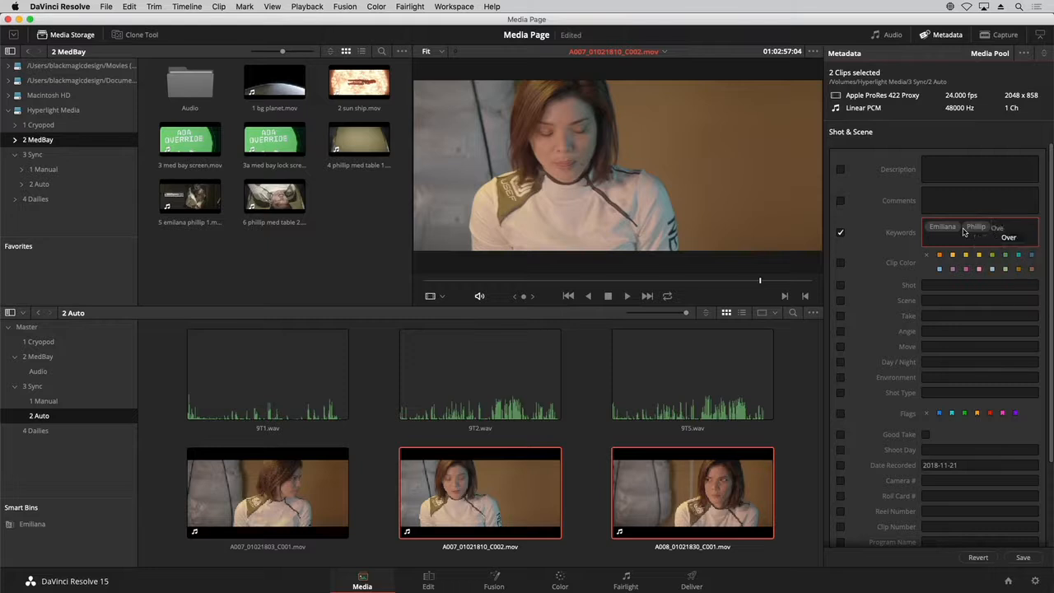
pyautogui.write('r')
pyautogui.press('Return')
pyautogui.click(1021, 557)
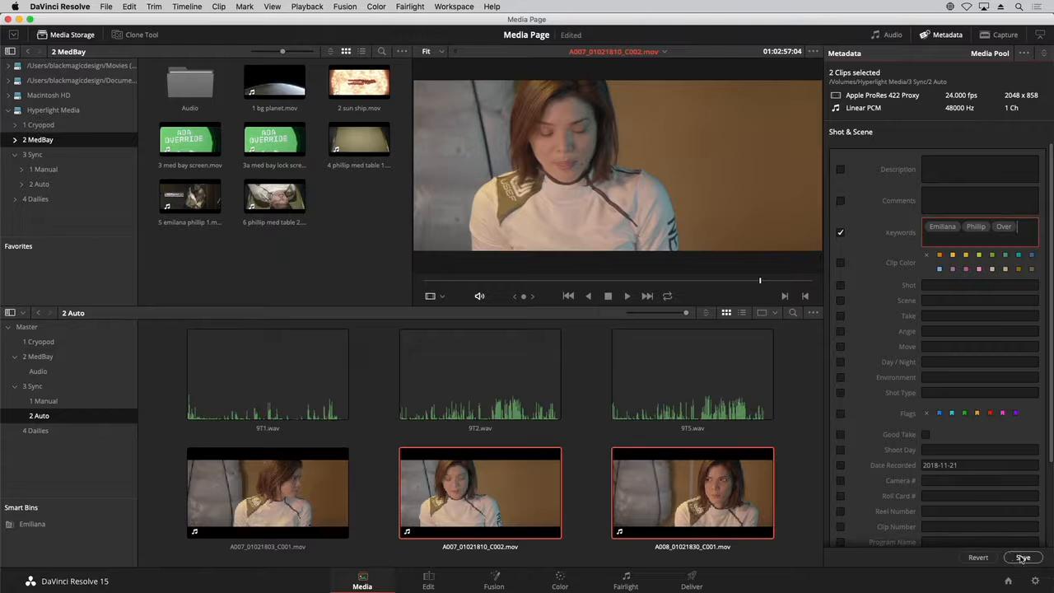
# - View the metadata of A008_01021830_C001.mov and A007_01021810_C002.mov individually to check their keywords
pyautogui.click(807, 500)
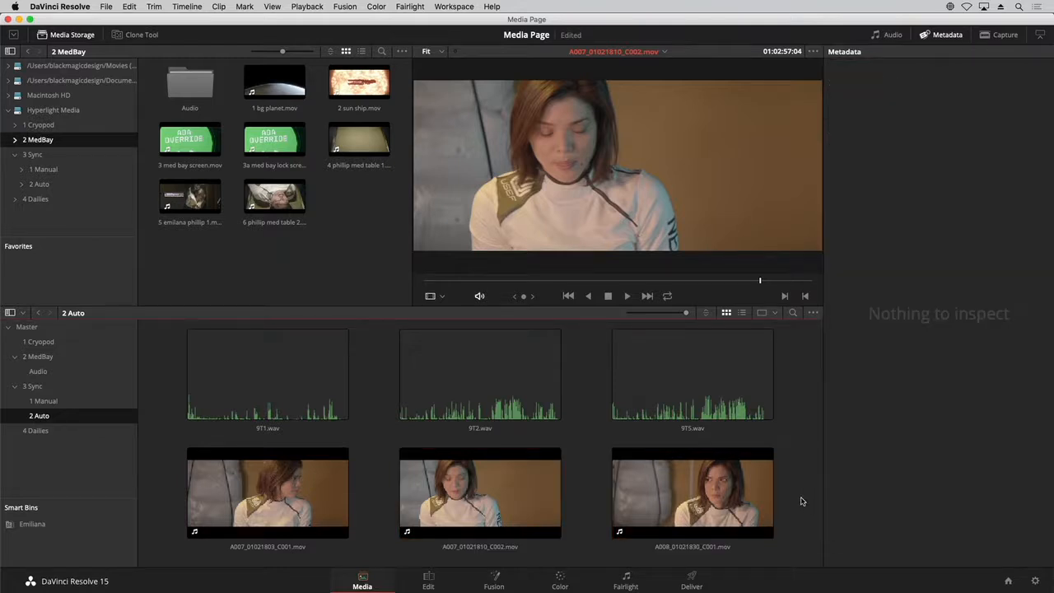
pyautogui.click(708, 494)
pyautogui.click(457, 484)
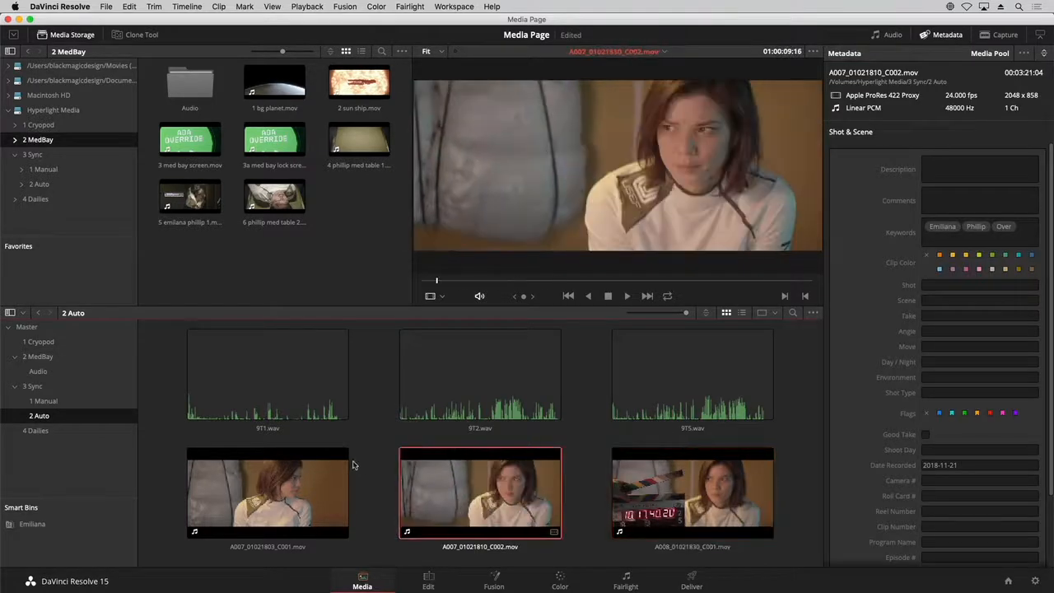
pyautogui.click(368, 454)
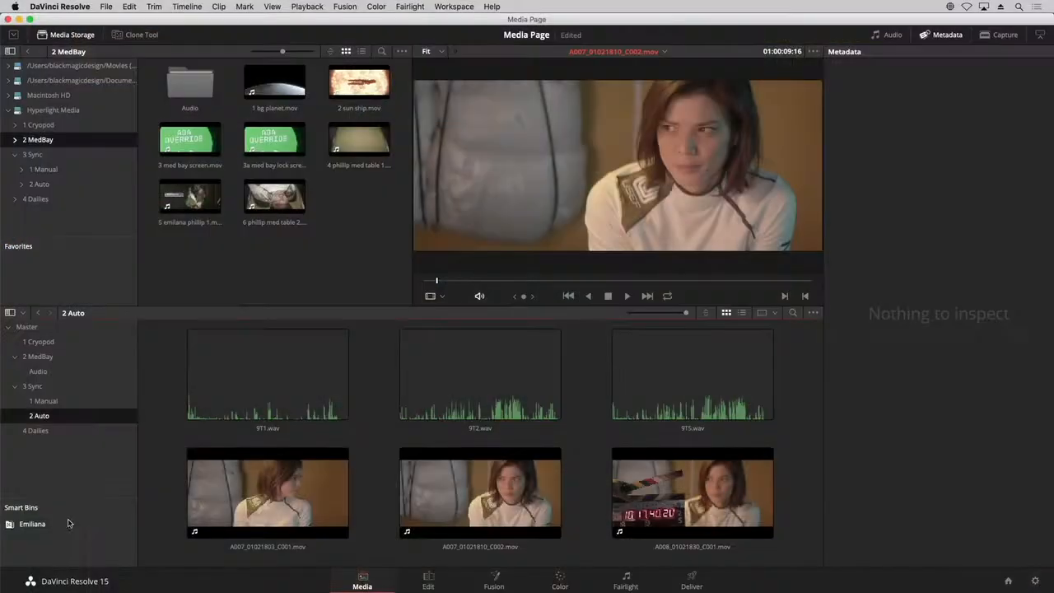
# - Start a new smart bin and name it Emiliana Shots
pyautogui.rightClick(62, 538)
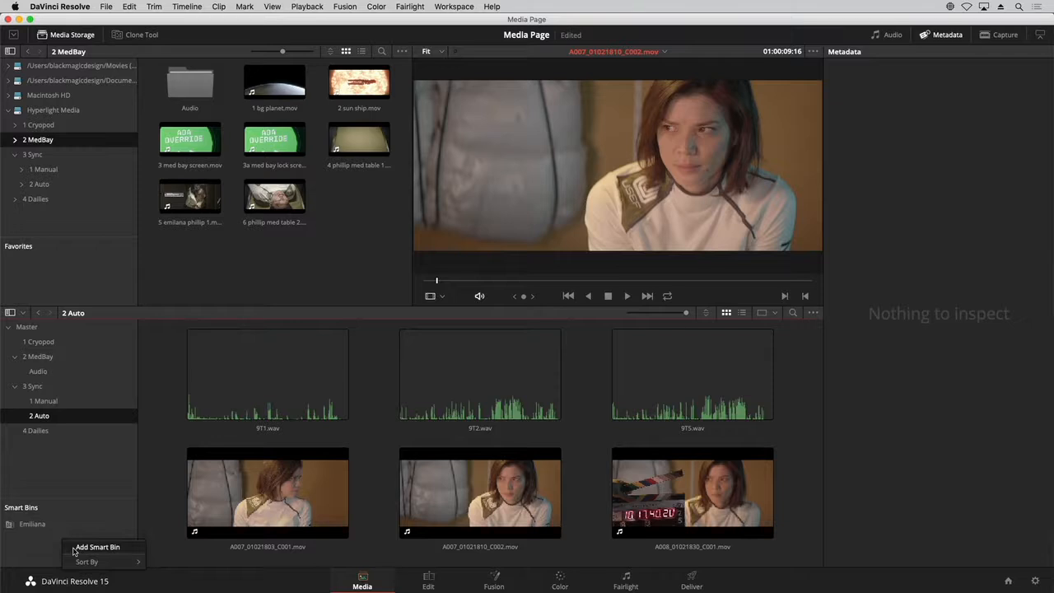
pyautogui.click(74, 550)
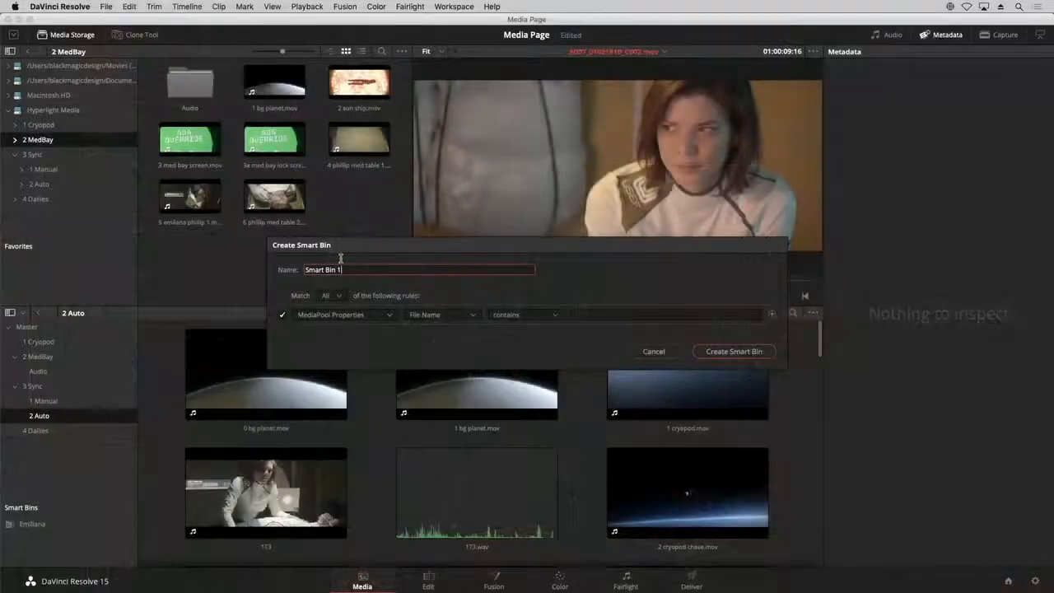
pyautogui.moveTo(341, 269); pyautogui.dragTo(306, 269)
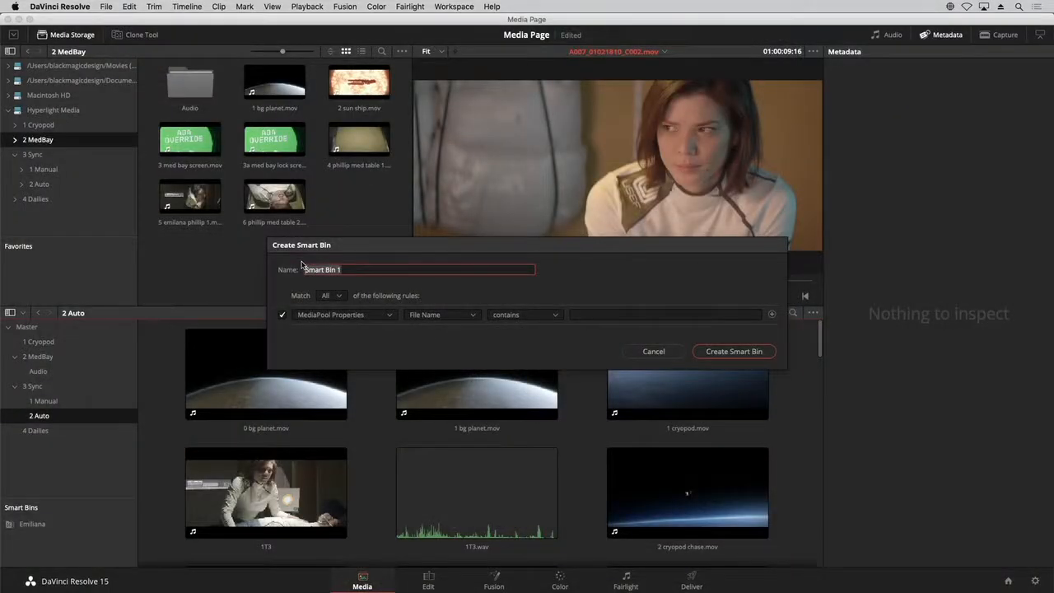
pyautogui.write('Emiliana Shots')
# - Set the smart bin rule to Metadata - Shot & Scene, Keywords contains Emiliana, and create the bin
pyautogui.click(387, 316)
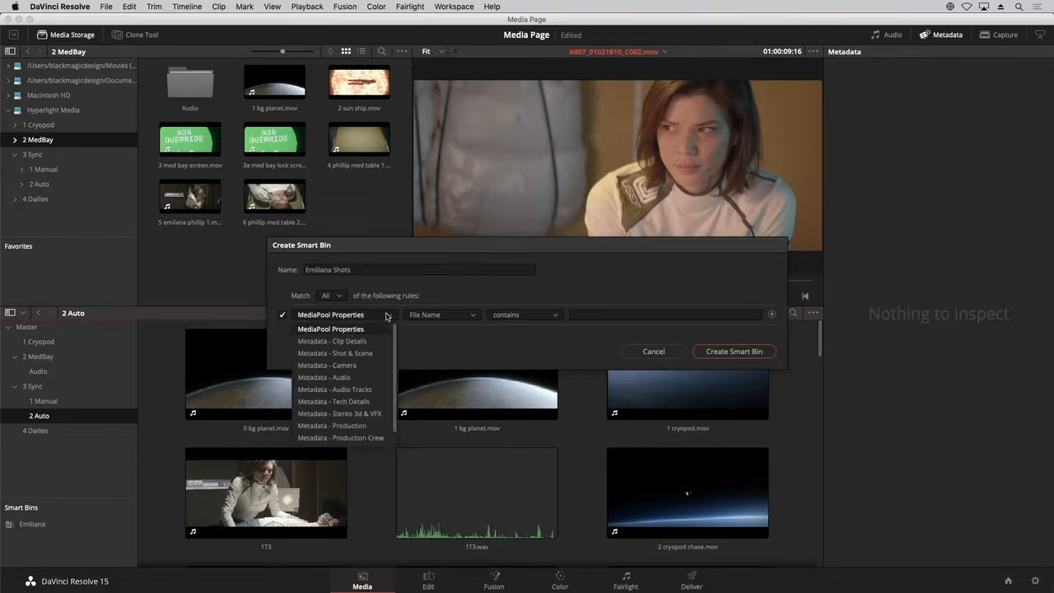
pyautogui.click(375, 354)
pyautogui.click(463, 317)
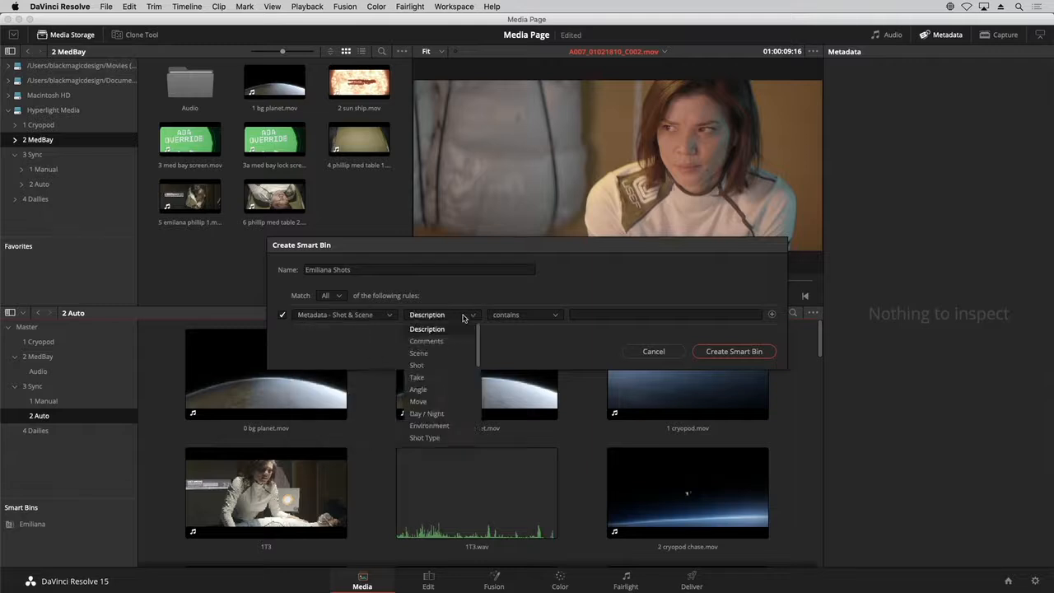
pyautogui.scroll(-3, 461, 363)
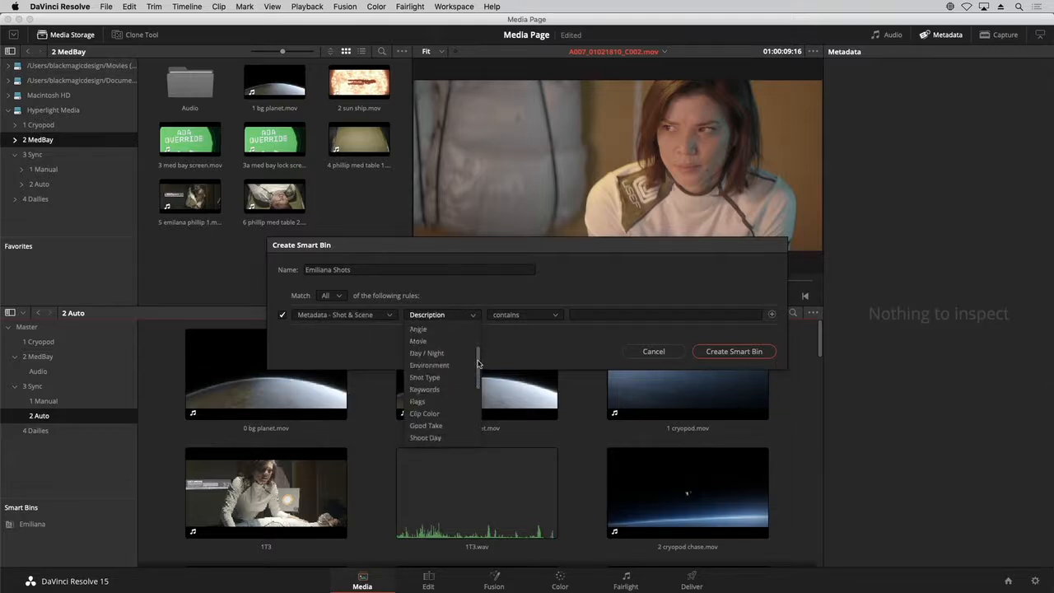
pyautogui.click(446, 377)
pyautogui.click(590, 315)
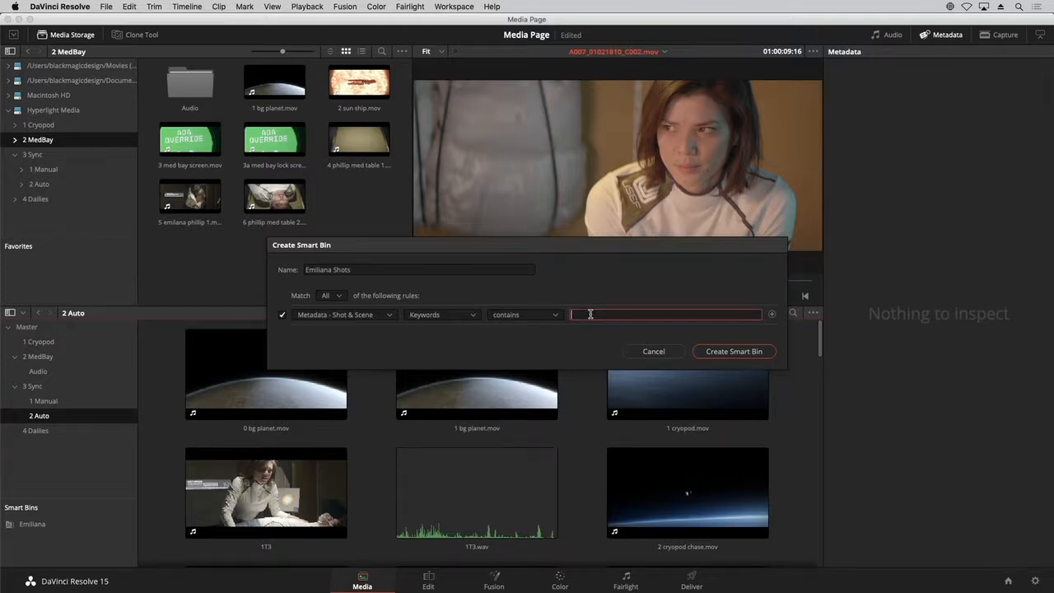
pyautogui.write('Emili')
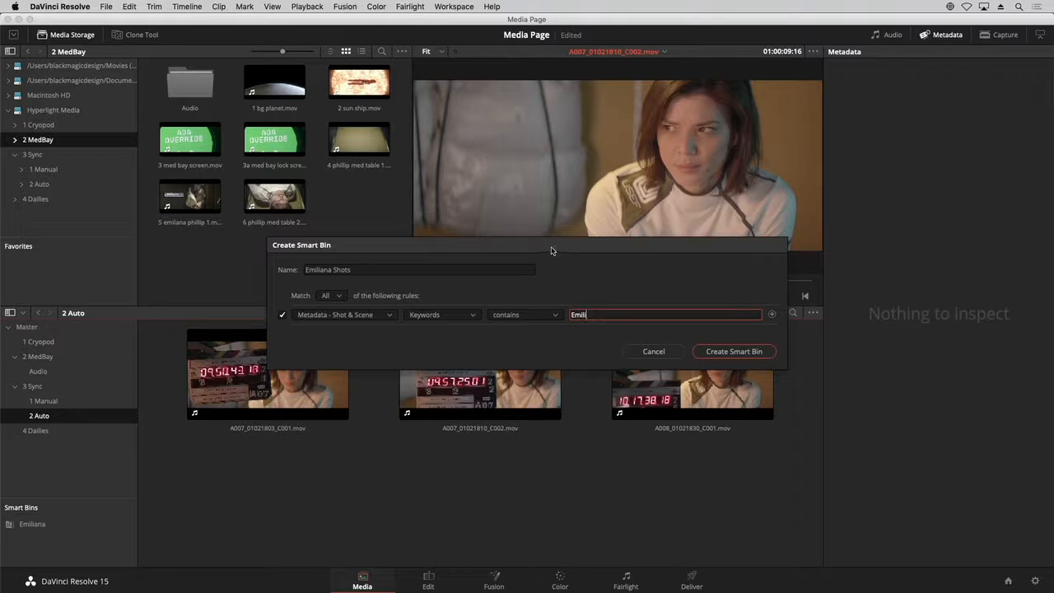
pyautogui.moveTo(553, 247); pyautogui.dragTo(547, 163)
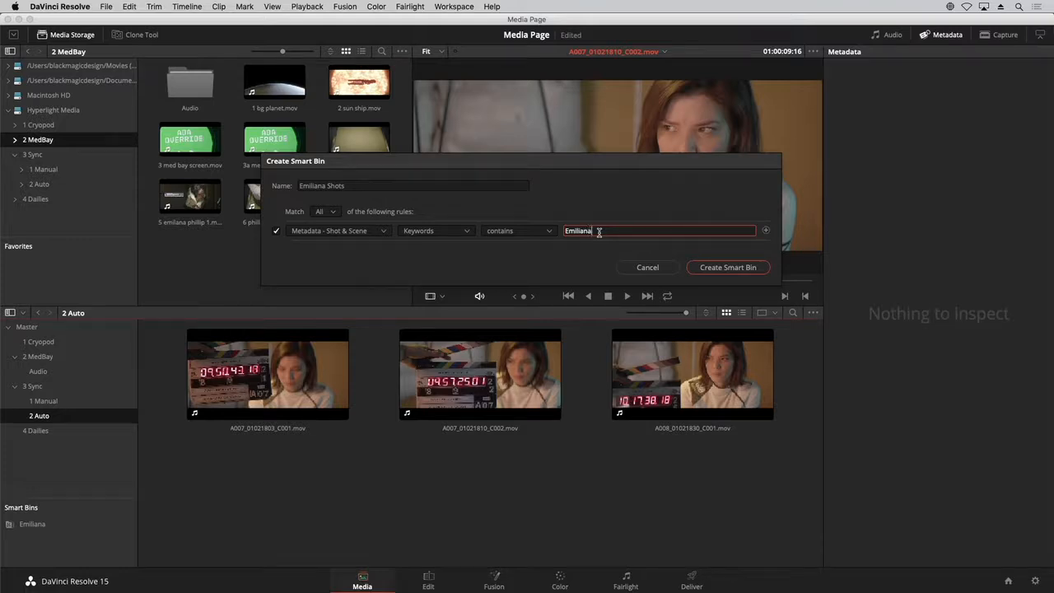
pyautogui.click(720, 267)
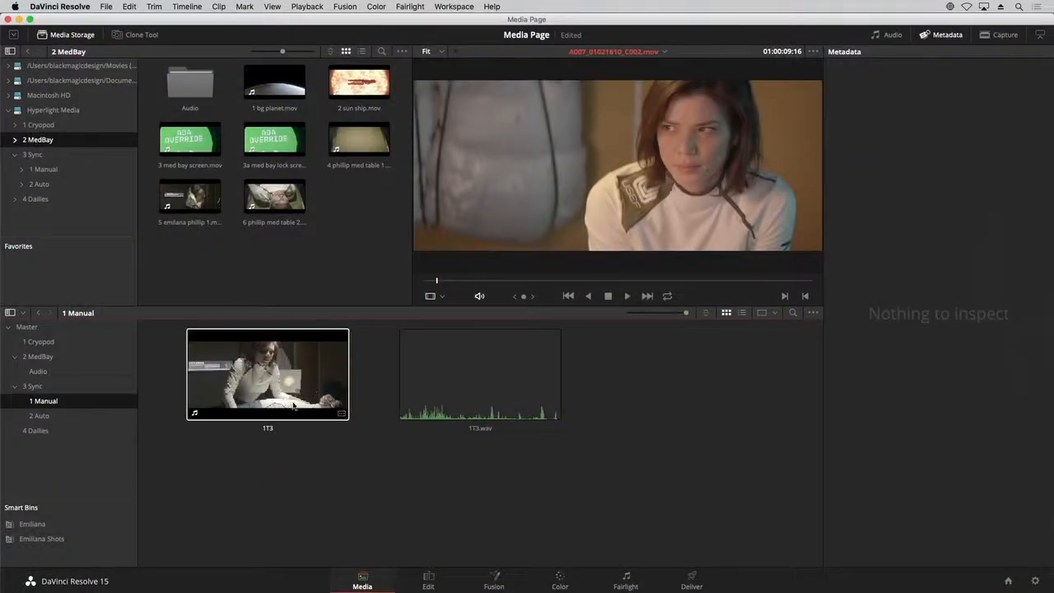
# - Add the keyword Emiliana to clip 1T3 in the 1 Manual bin and show the Emiliana Shots smart bin
pyautogui.click(294, 406)
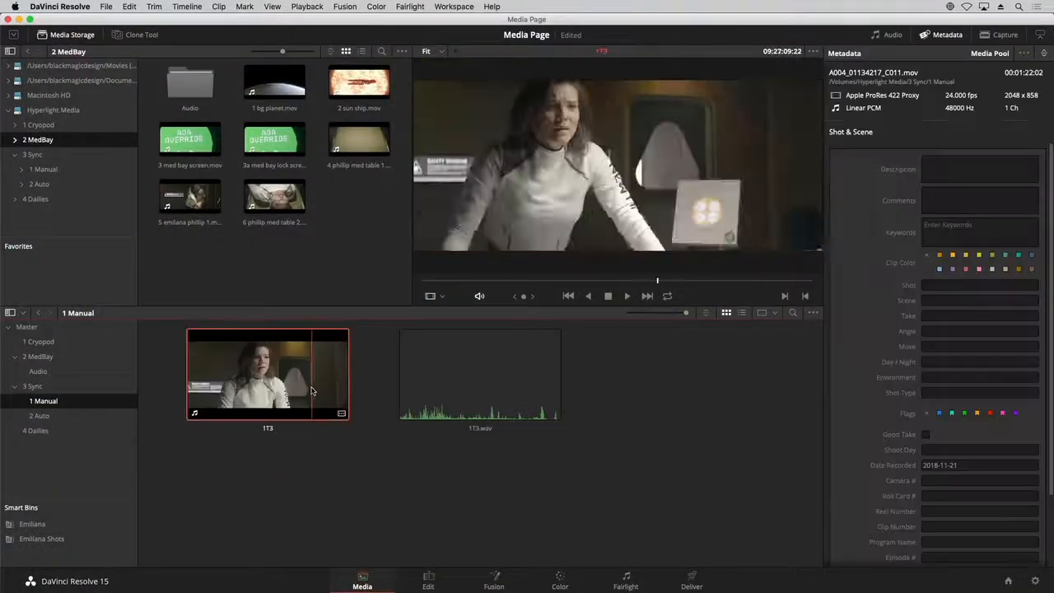
pyautogui.click(959, 225)
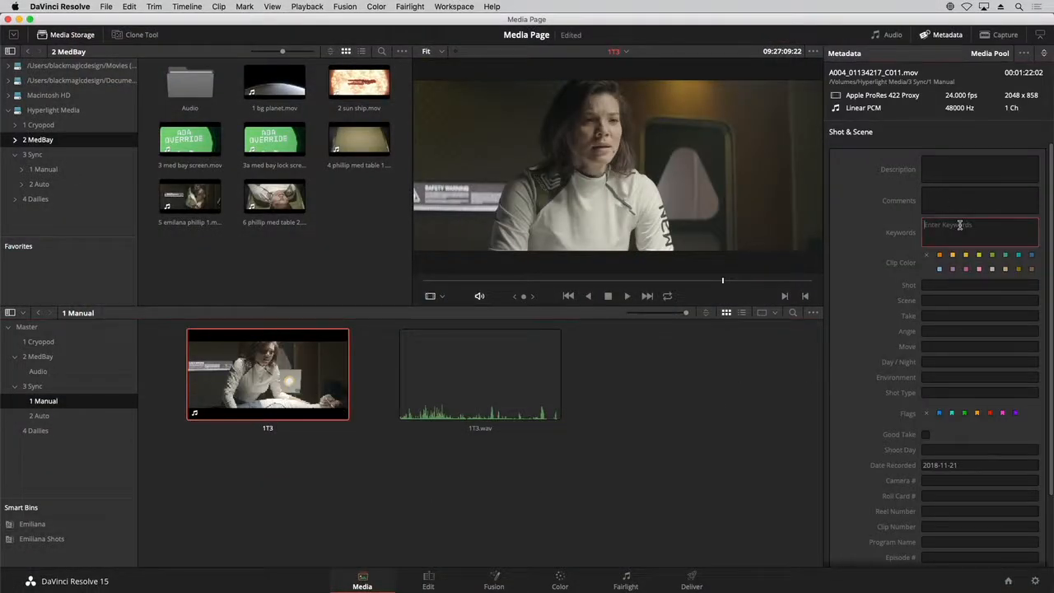
pyautogui.write('Emiliana')
pyautogui.click(959, 235)
pyautogui.click(663, 477)
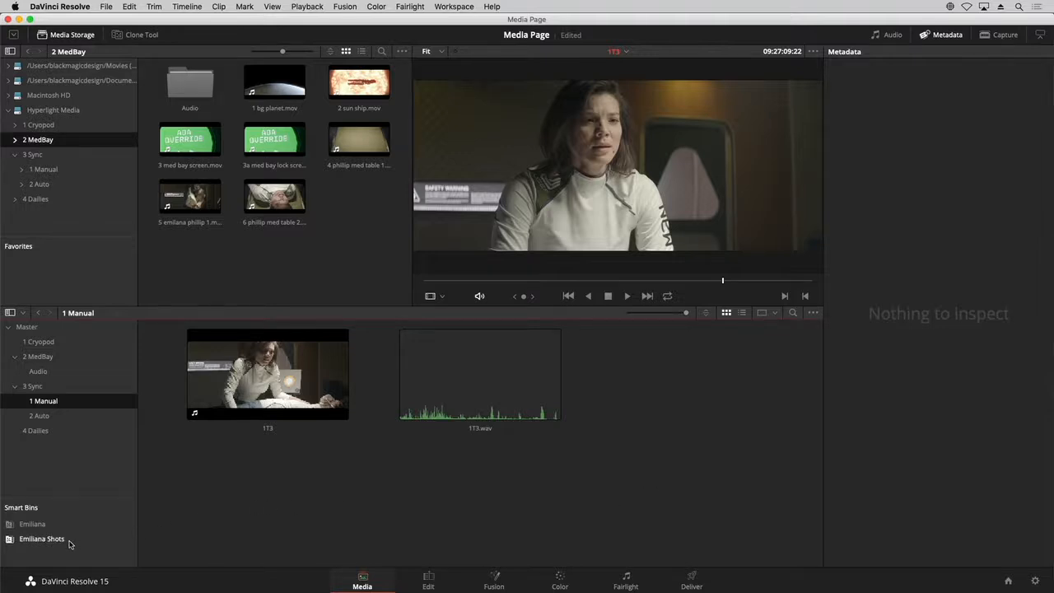
pyautogui.click(42, 539)
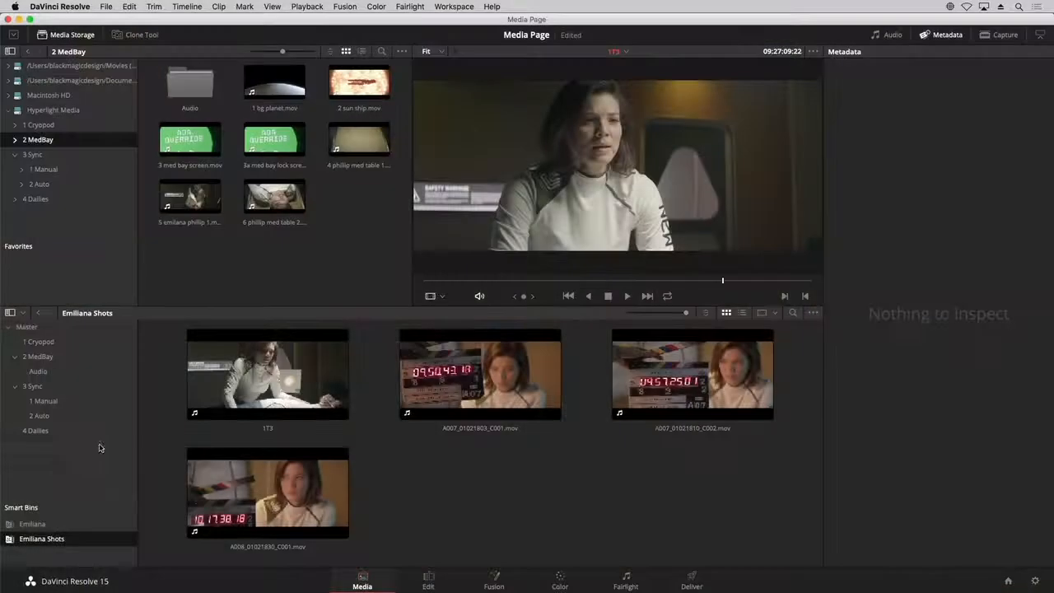
# - Go through several clips in the 4 Dailies bin and examine their Shot & Scene metadata
pyautogui.click(61, 434)
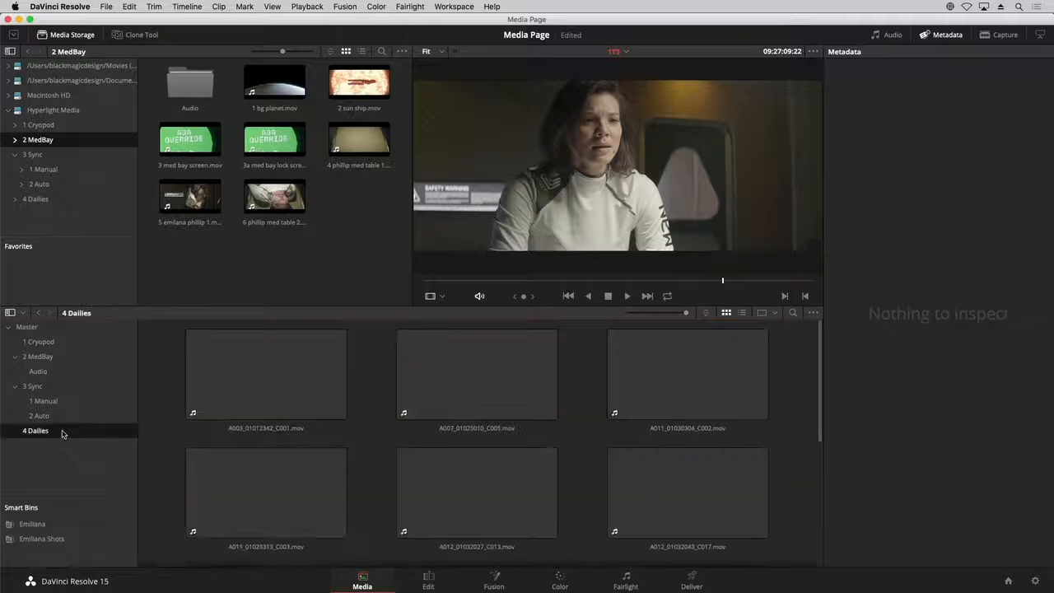
pyautogui.click(477, 379)
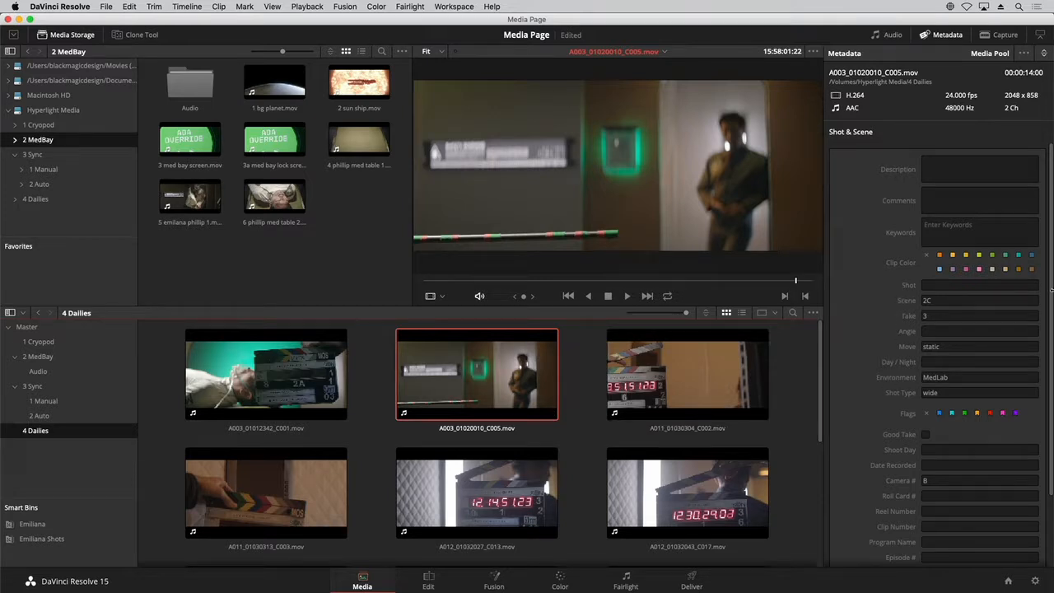
pyautogui.click(748, 404)
pyautogui.press('Down')
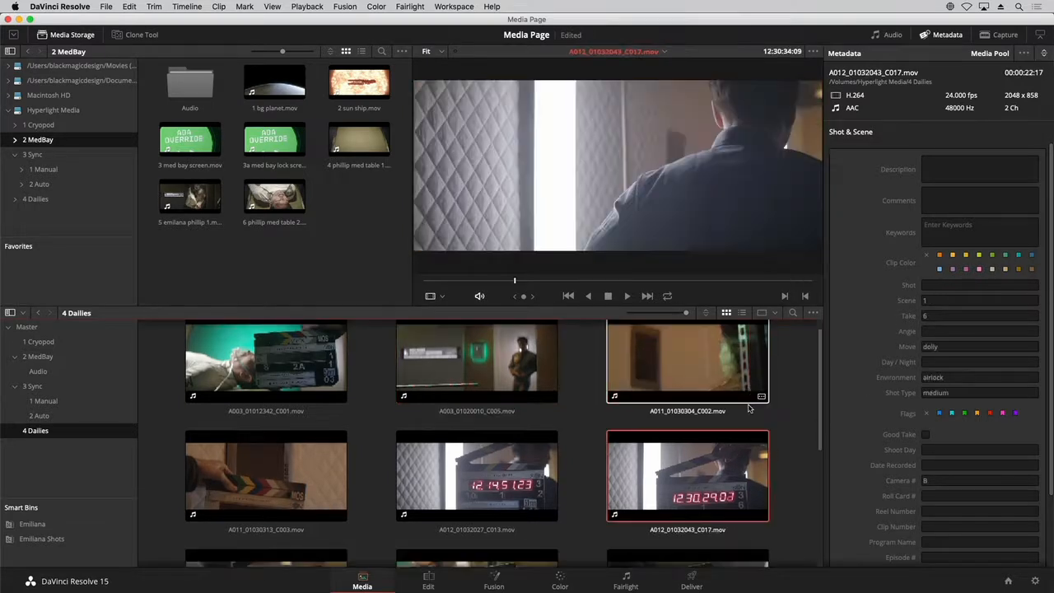
pyautogui.press('Left')
pyautogui.press('Down')
pyautogui.press('Left')
pyautogui.press('Up')
pyautogui.press('Up')
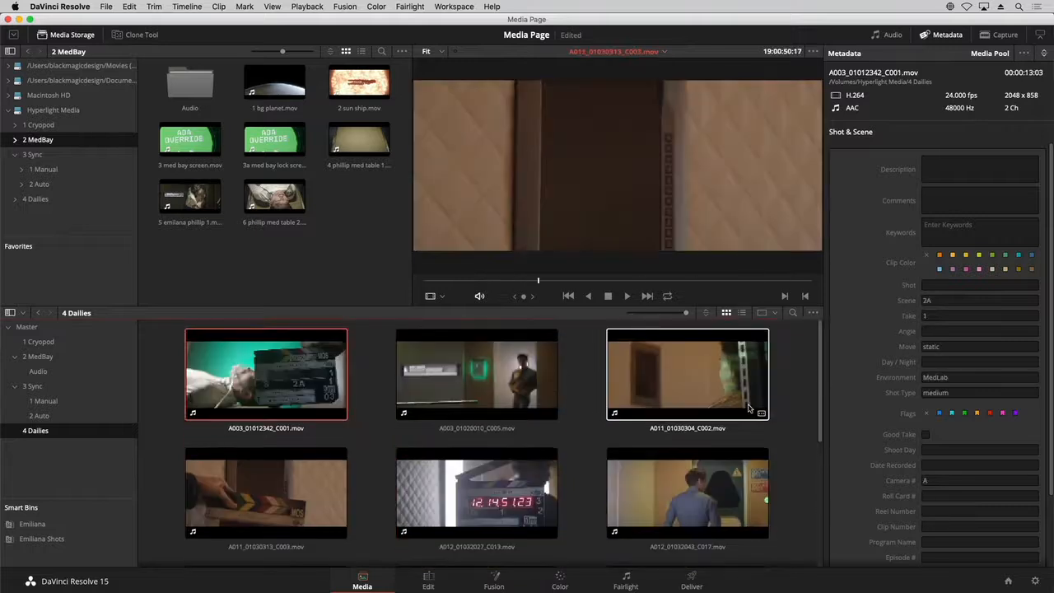
pyautogui.click(794, 373)
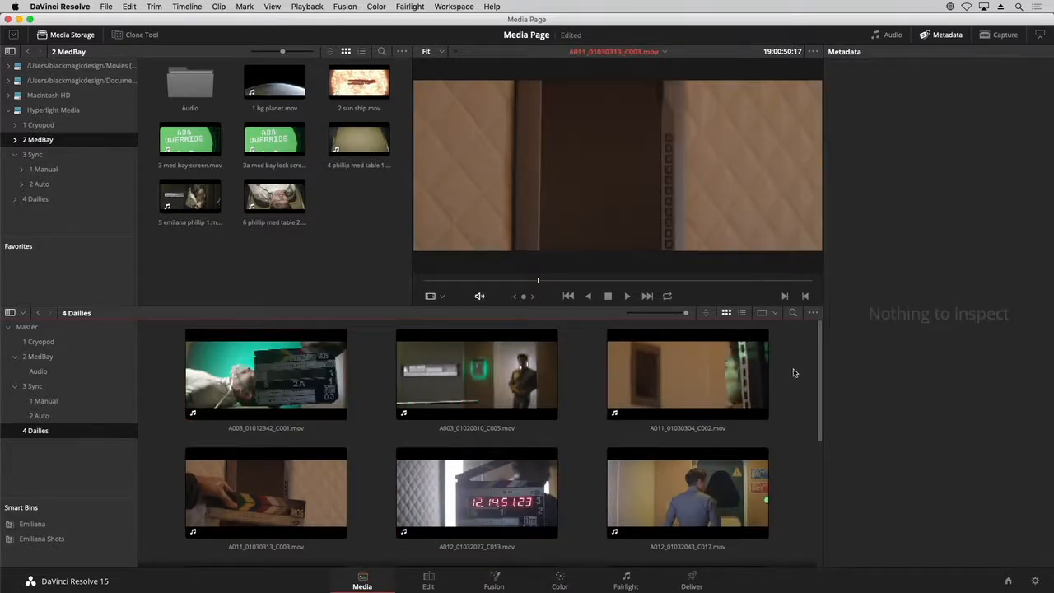
pyautogui.click(736, 372)
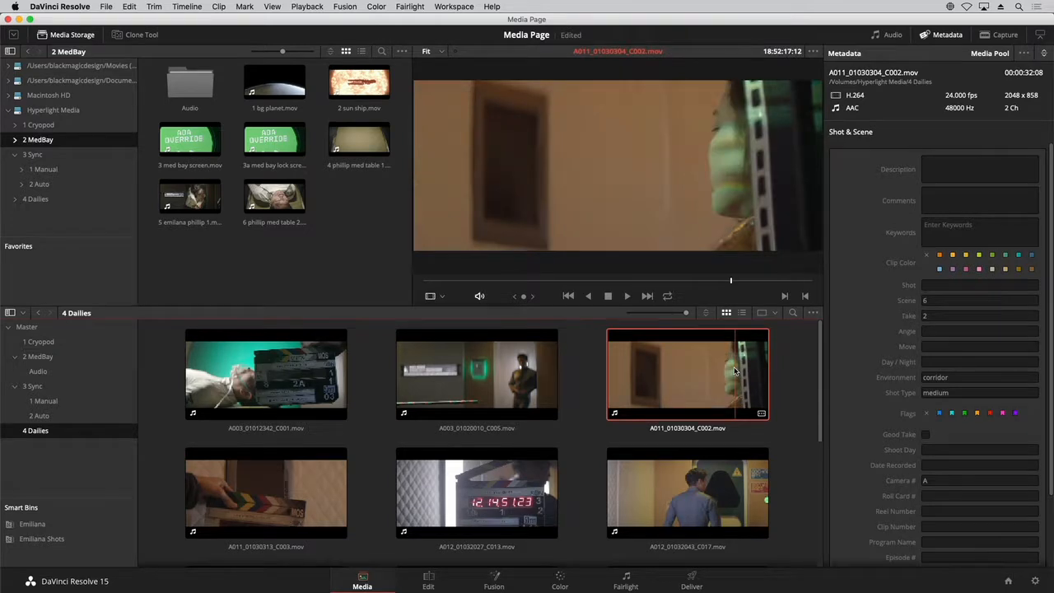
pyautogui.click(793, 353)
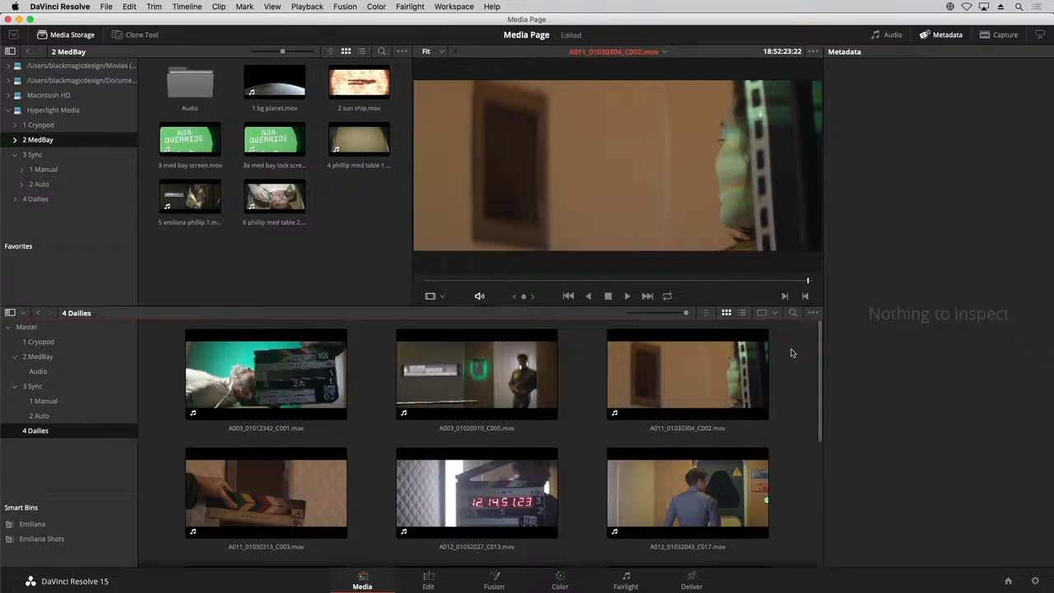
# - Open the clip attributes of all clips in the 4 Dailies bin and start their clip name with the Scene variable
pyautogui.press('super+a')
pyautogui.rightClick(665, 353)
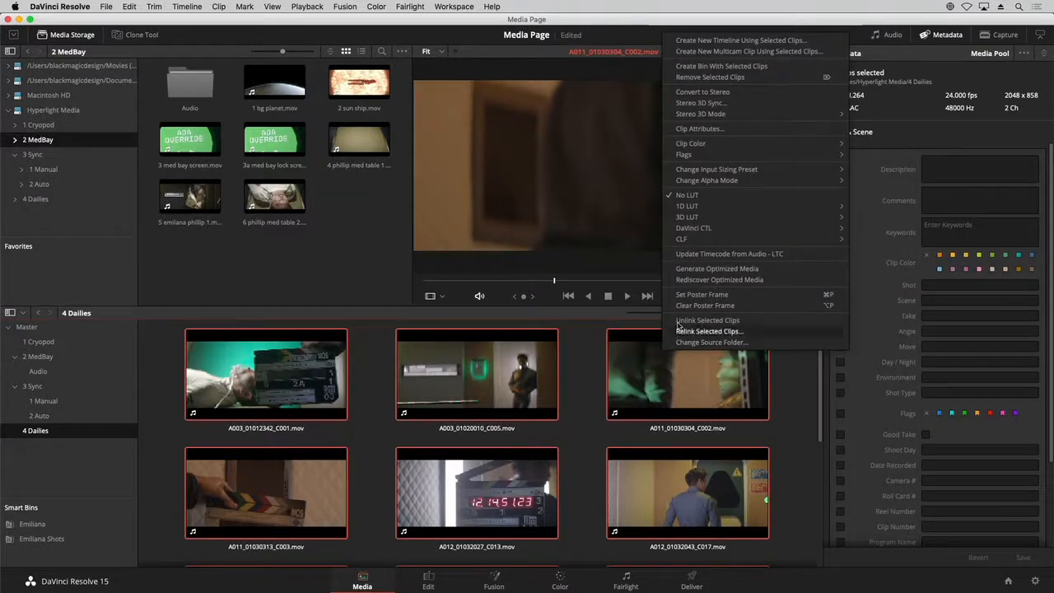
pyautogui.click(693, 131)
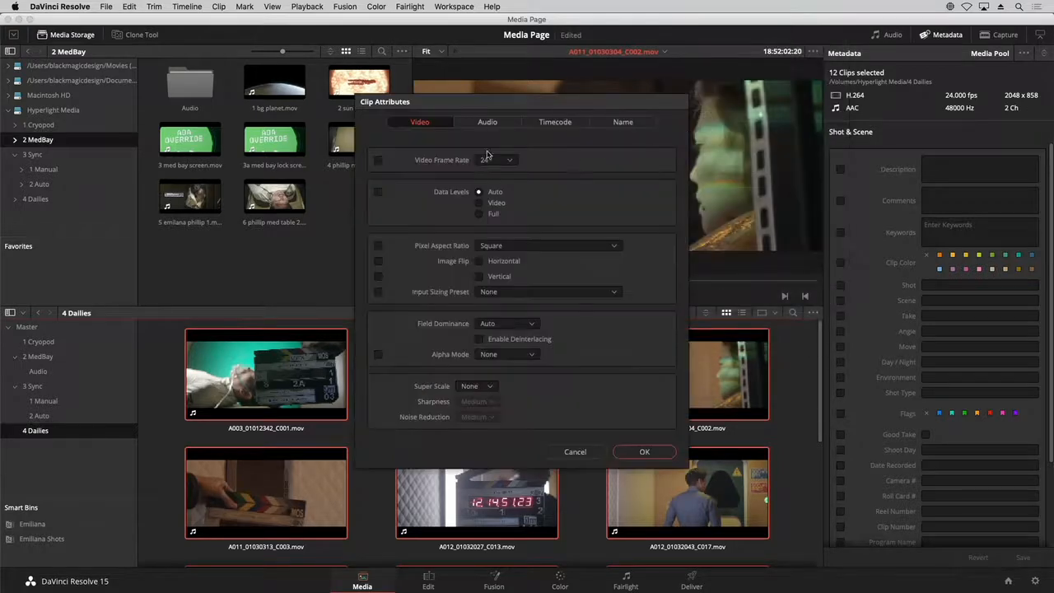
pyautogui.click(641, 125)
pyautogui.click(490, 161)
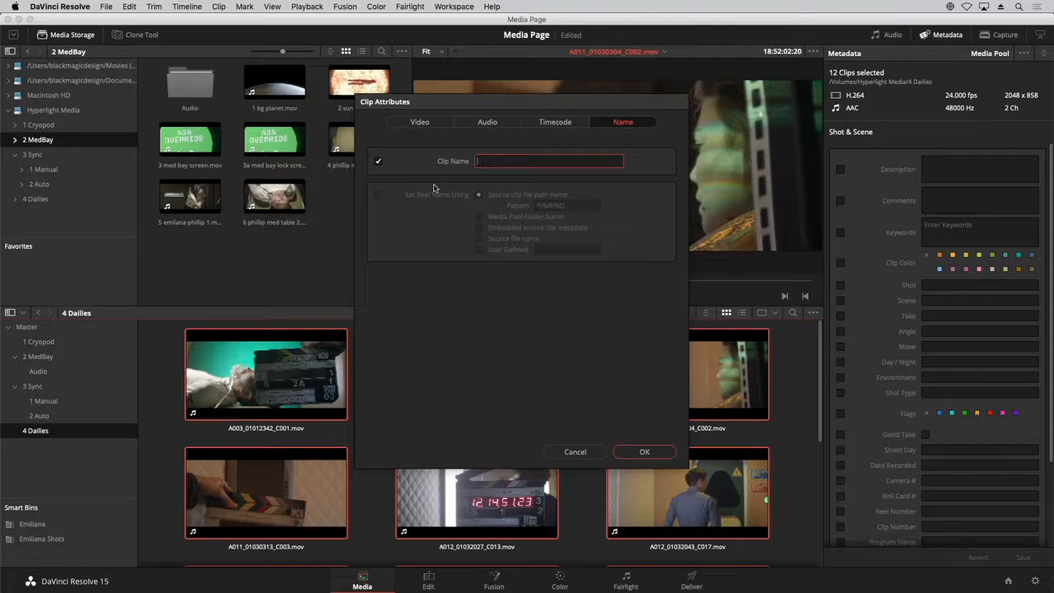
pyautogui.write('%')
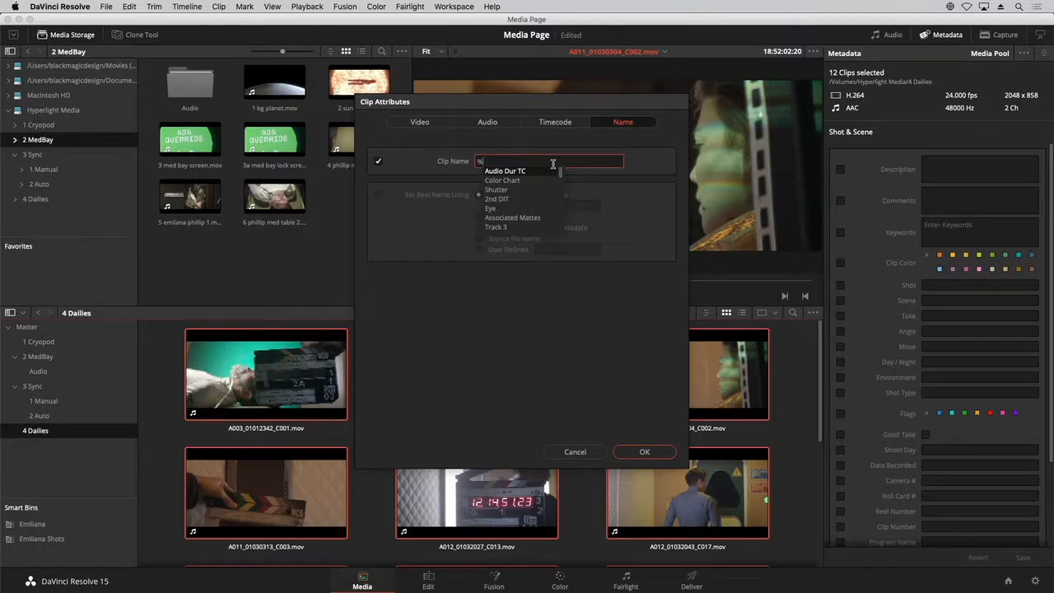
pyautogui.write('sce')
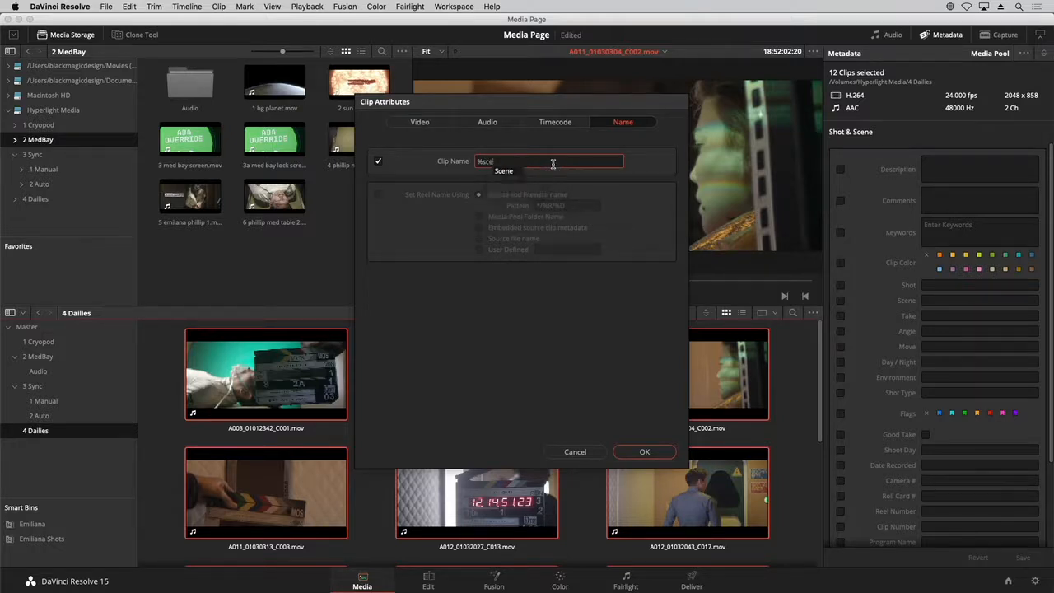
pyautogui.press('Return')
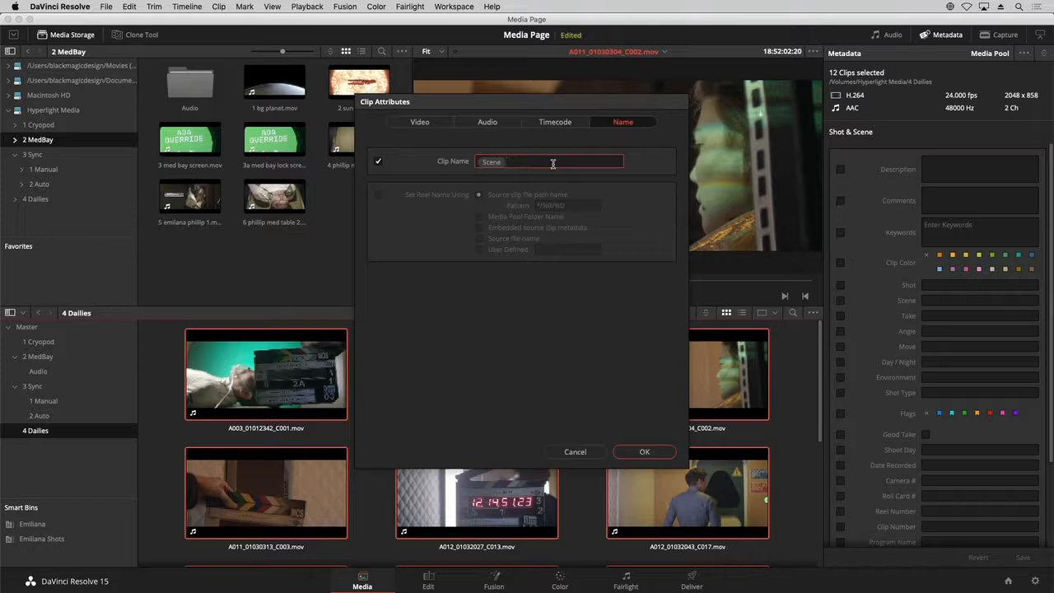
# - Append the text Take followed by the Take metadata variable to the clip name
pyautogui.write('Take %')
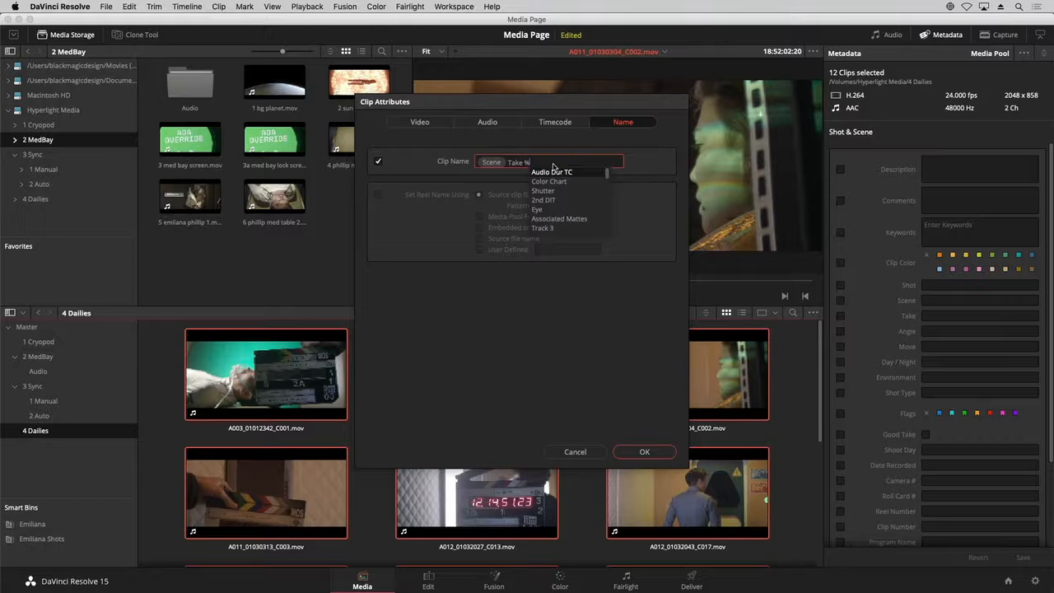
pyautogui.write('Tak')
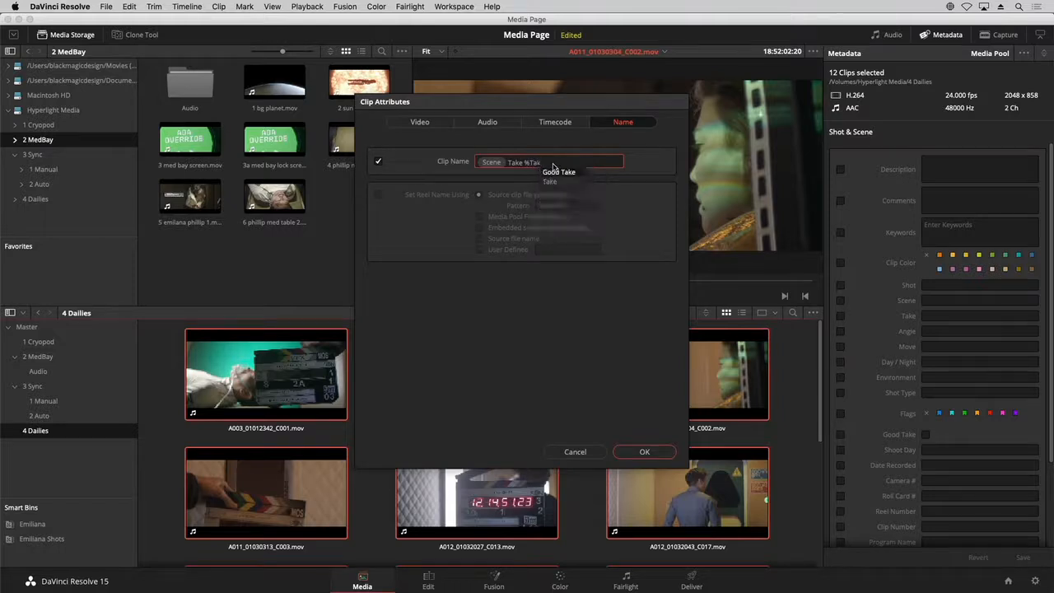
pyautogui.write('e')
pyautogui.press('Down')
pyautogui.press('Return')
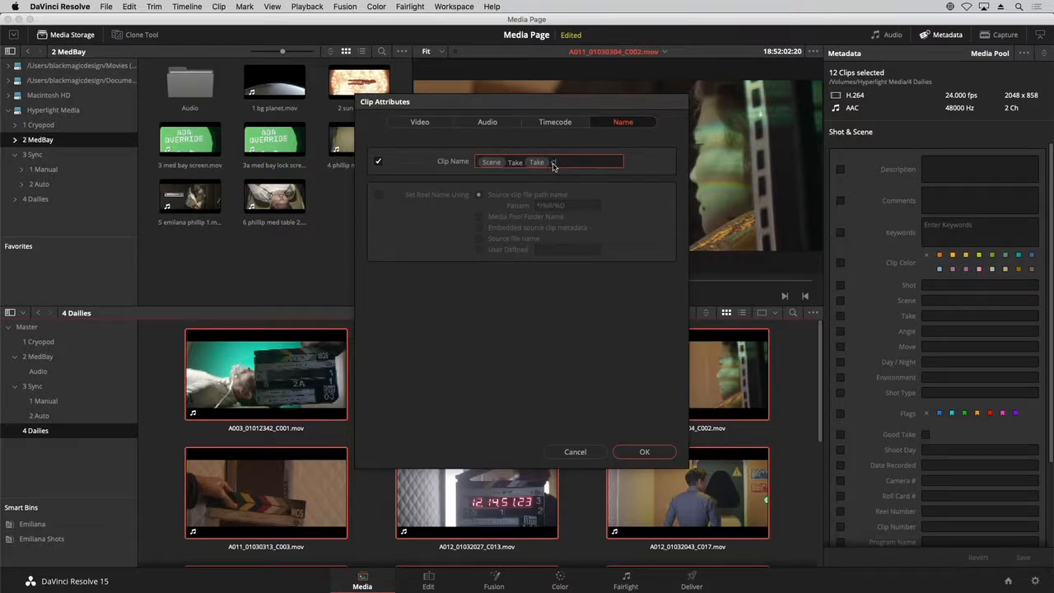
# - Extend the clip name with the text Cam followed by the Cam # metadata variable
pyautogui.write('am %cam')
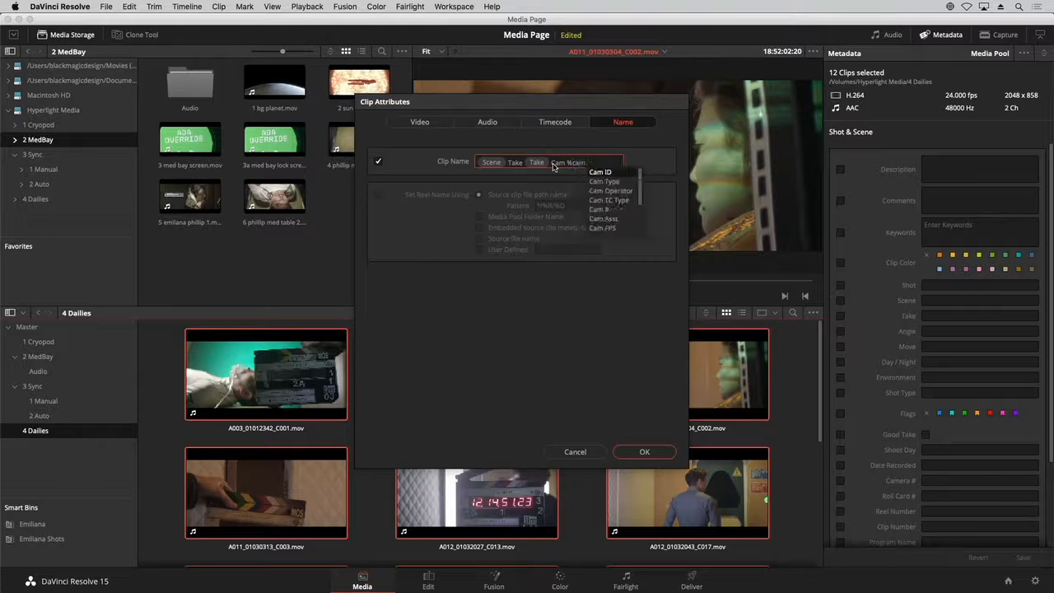
pyautogui.press('Down')
pyautogui.press('Down')
pyautogui.press('Down')
pyautogui.press('Down')
pyautogui.press('Return')
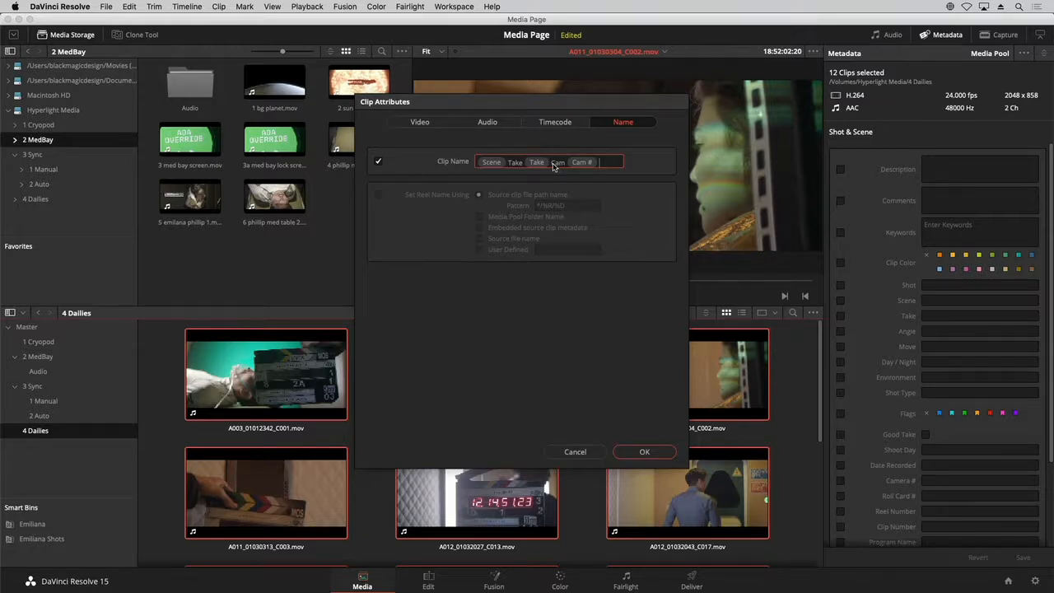
# - Add the Shot Type variable to the end of the clip name and apply the naming to all selected clips
pyautogui.write('%shot')
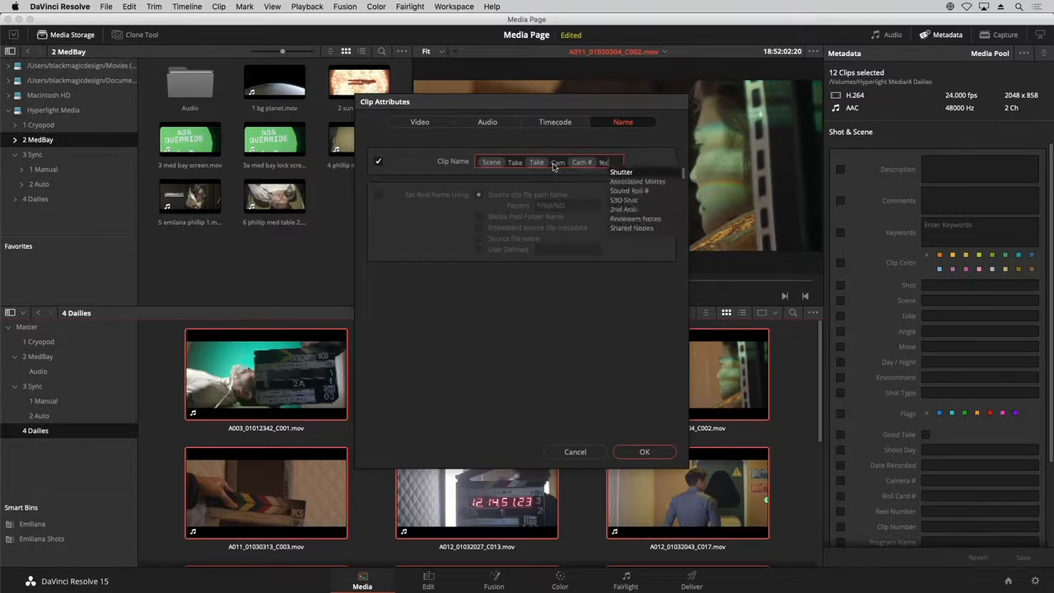
pyautogui.write(' t')
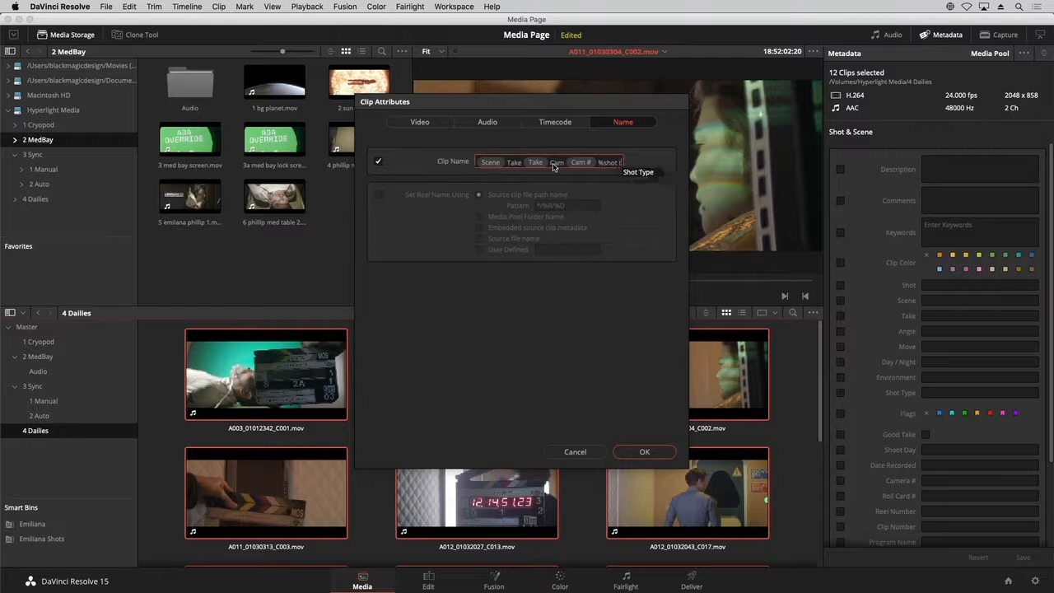
pyautogui.press('Return')
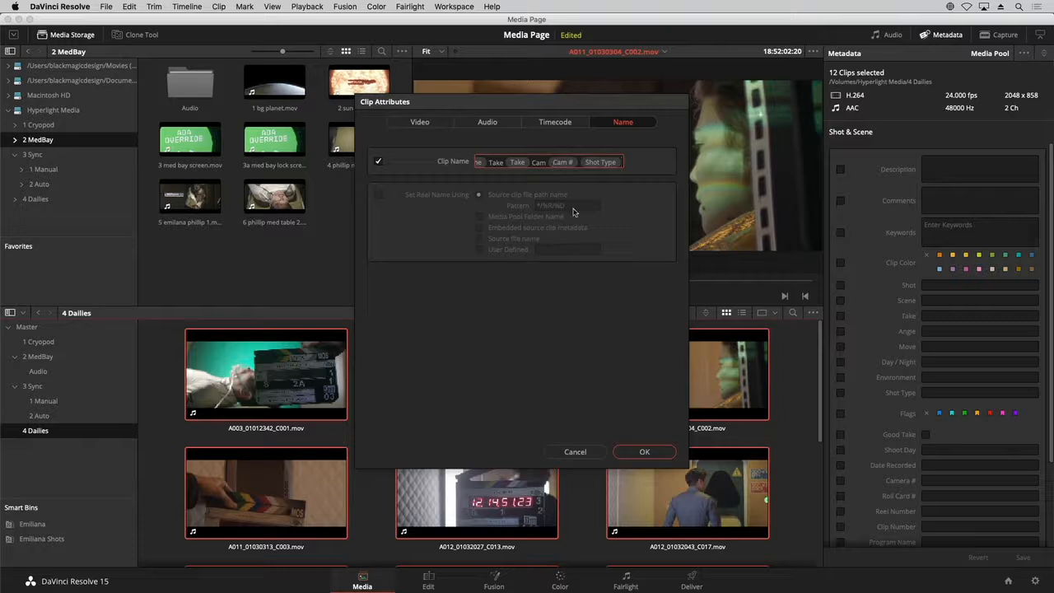
pyautogui.click(641, 451)
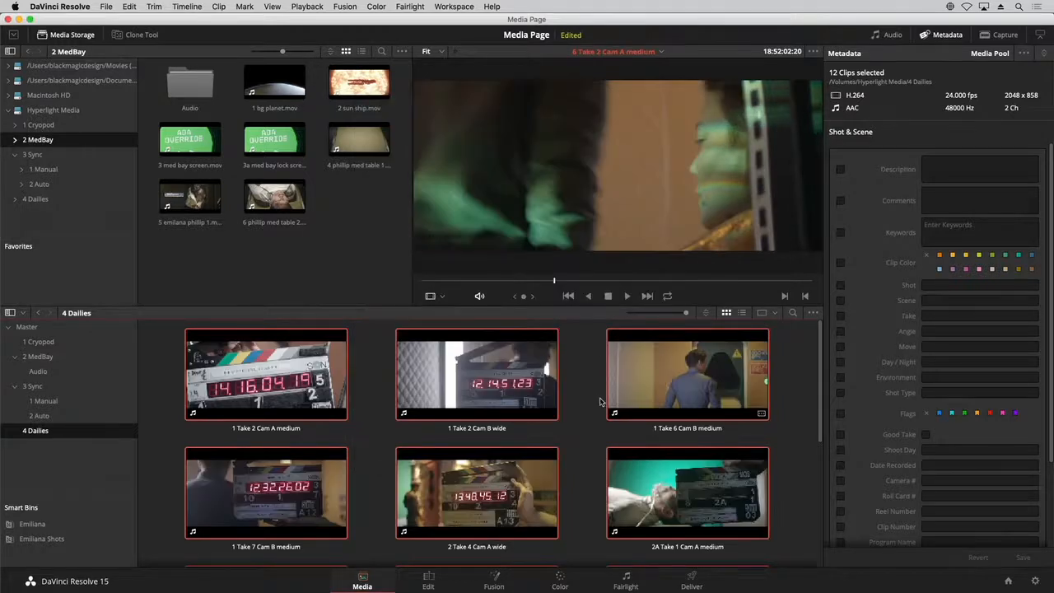
# - Look through the renamed clips in the 4 Dailies bin and view the metadata of clip 1 Take 6 Cam B medium
pyautogui.click(807, 369)
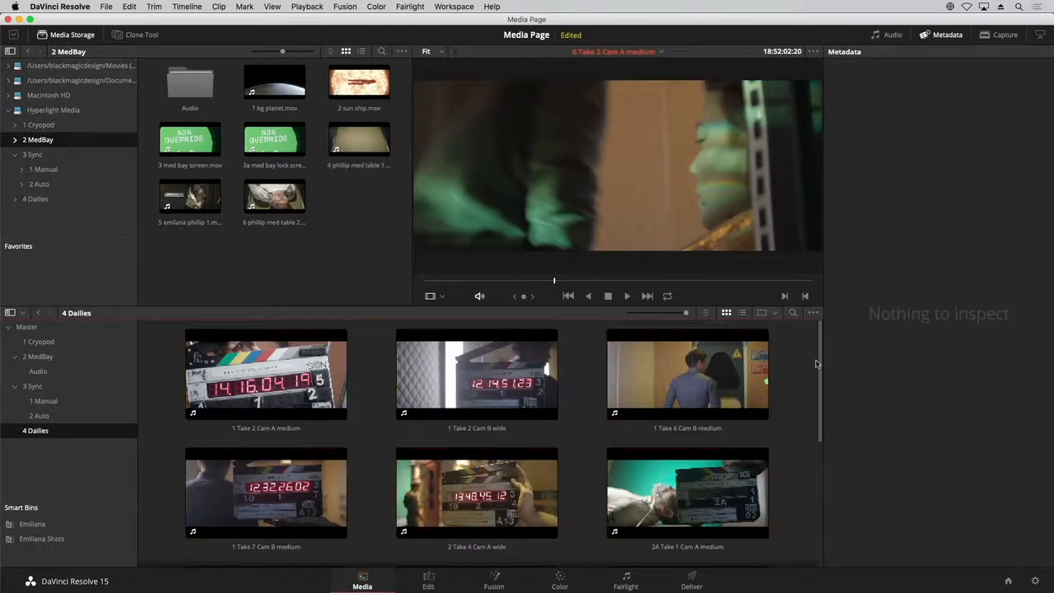
pyautogui.scroll(-2, 815, 370)
pyautogui.moveTo(820, 377); pyautogui.dragTo(816, 295)
pyautogui.click(763, 357)
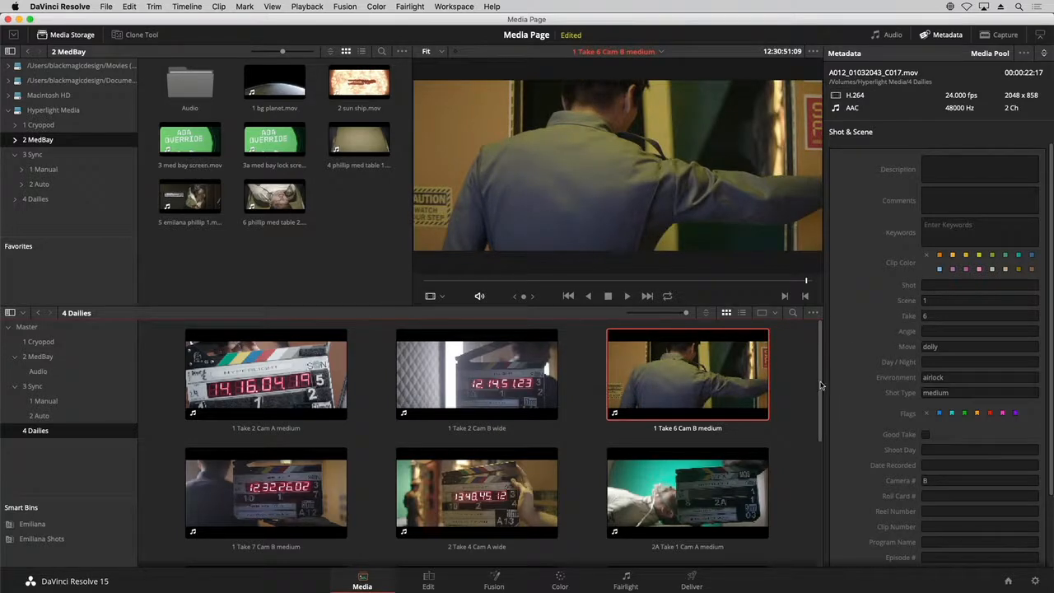
pyautogui.moveTo(821, 383)
pyautogui.mouseDown()
pyautogui.moveTo(821, 396)
pyautogui.moveTo(822, 382)
pyautogui.mouseUp()
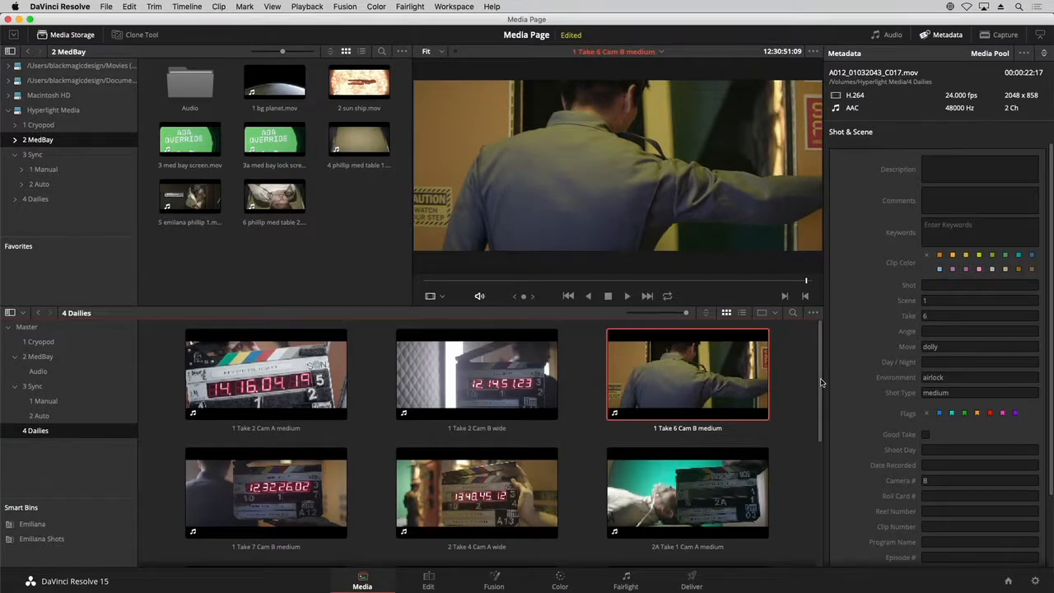